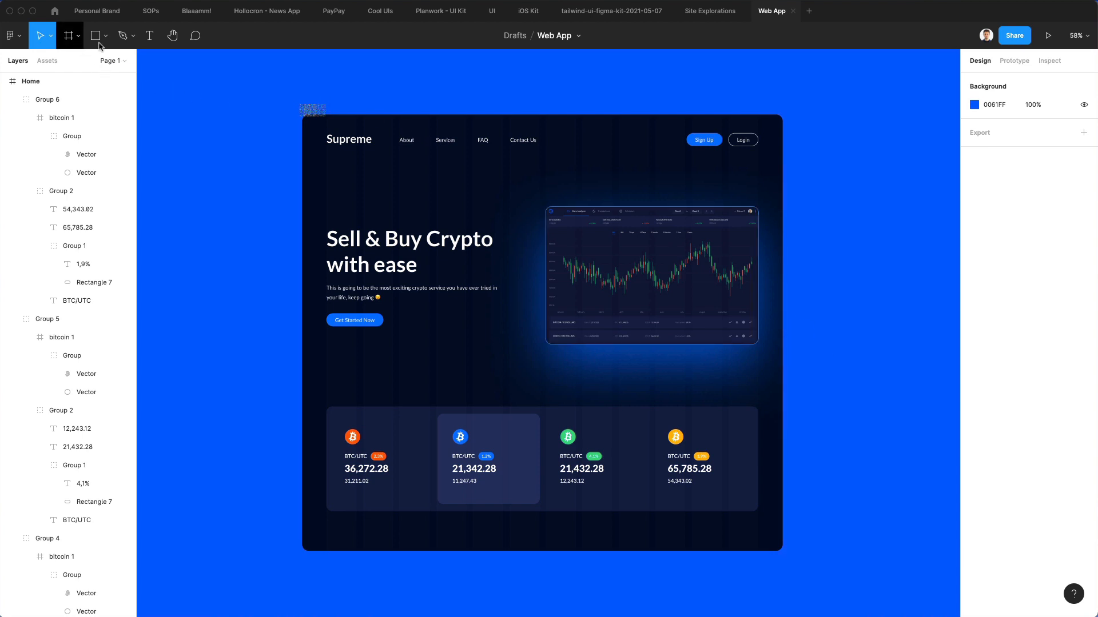
Step: Paste a copy of the Home frame beside the original and space it out to X 980
click(313, 112)
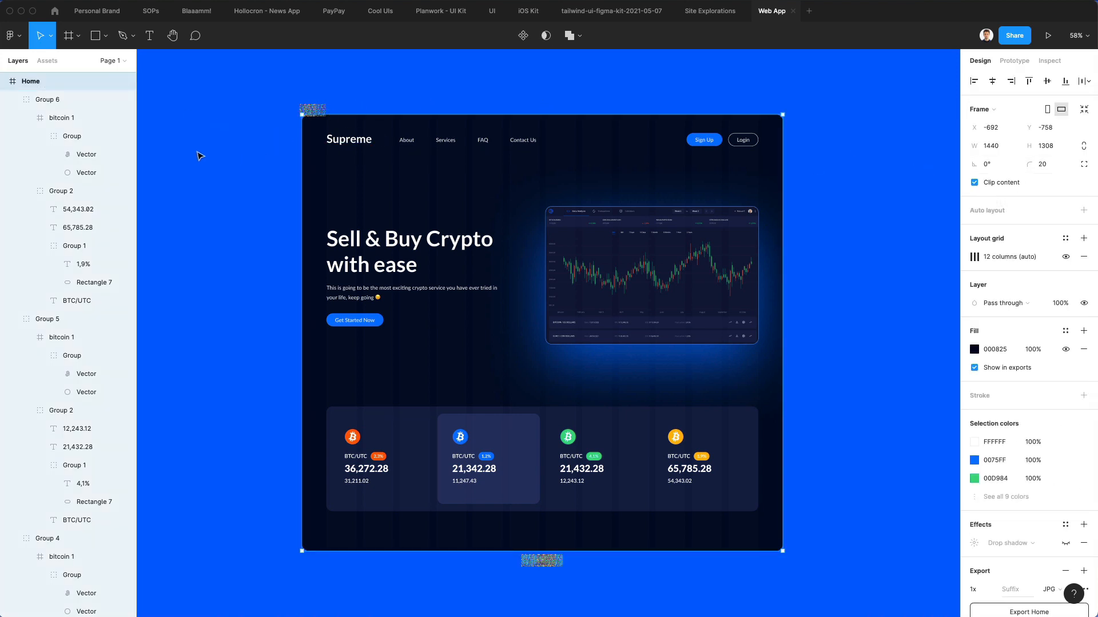
key(ctrl+v)
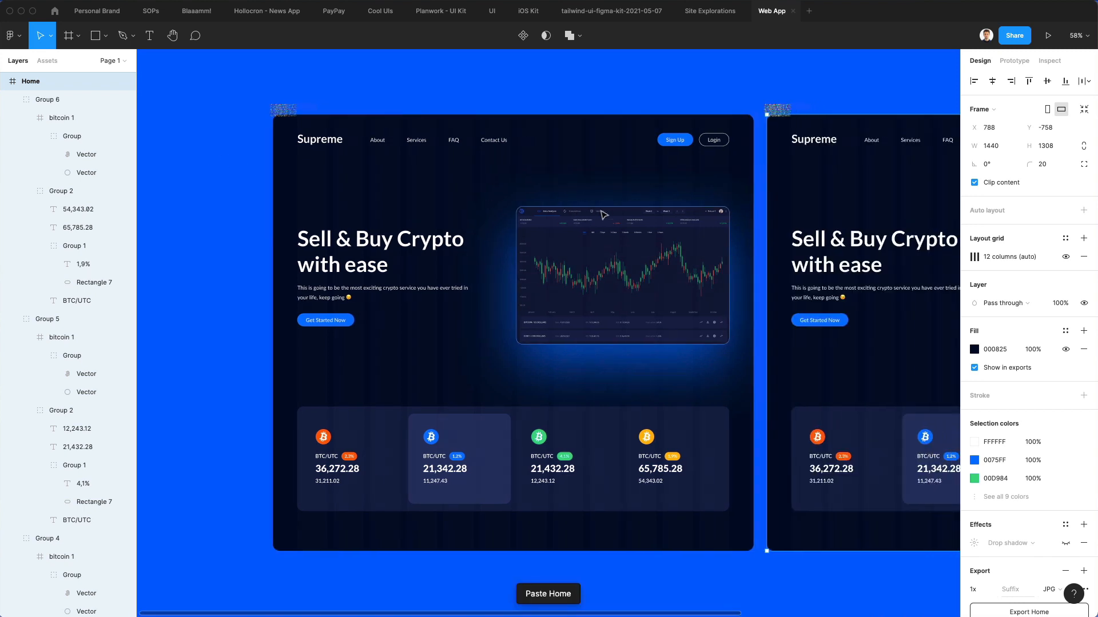
drag(482, 183, 550, 187)
Step: Rename the copied frame to "Contact"
double_click(37, 84)
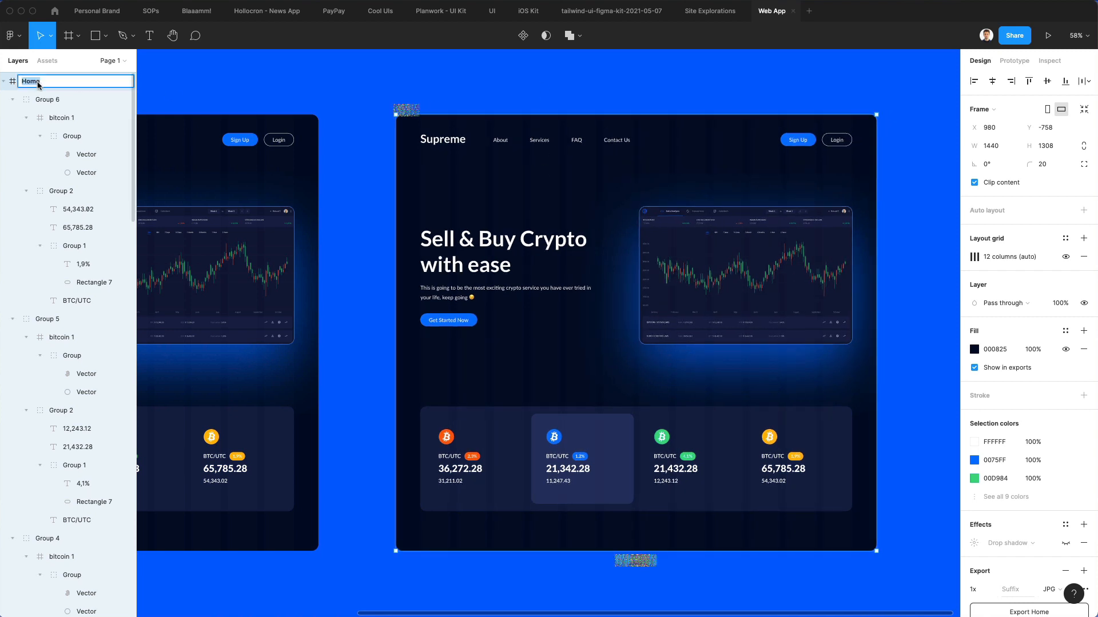
text(Contact)
key(Return)
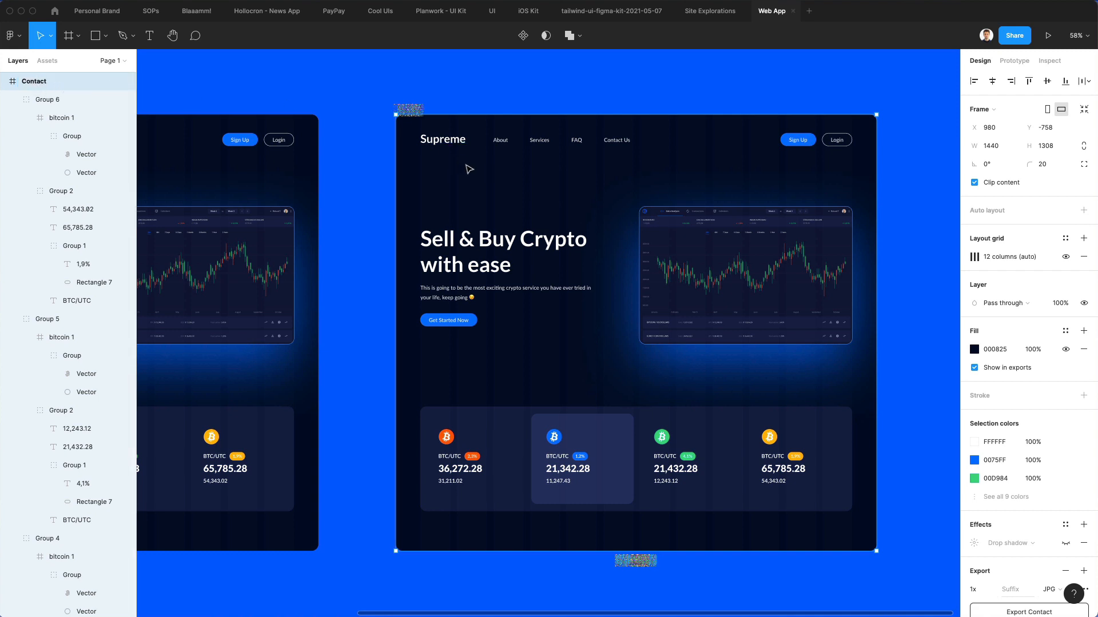
Step: Delete the trading dashboard image from the Contact frame
scroll(372, 263, right, 1)
scroll(371, 263, up, 3)
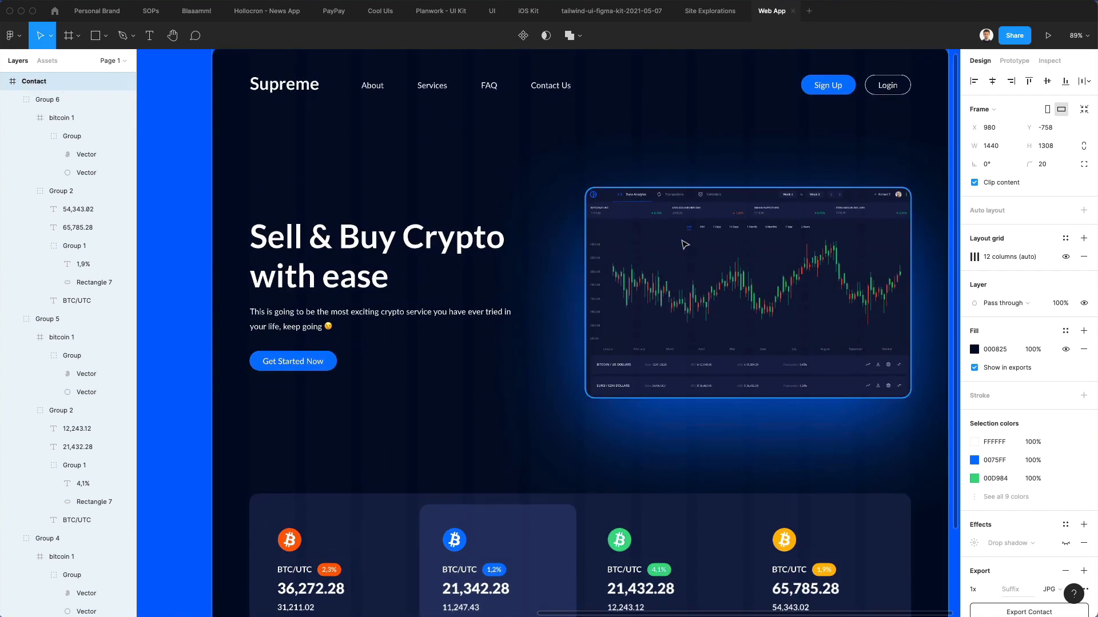
scroll(448, 252, down, 1)
click(448, 252)
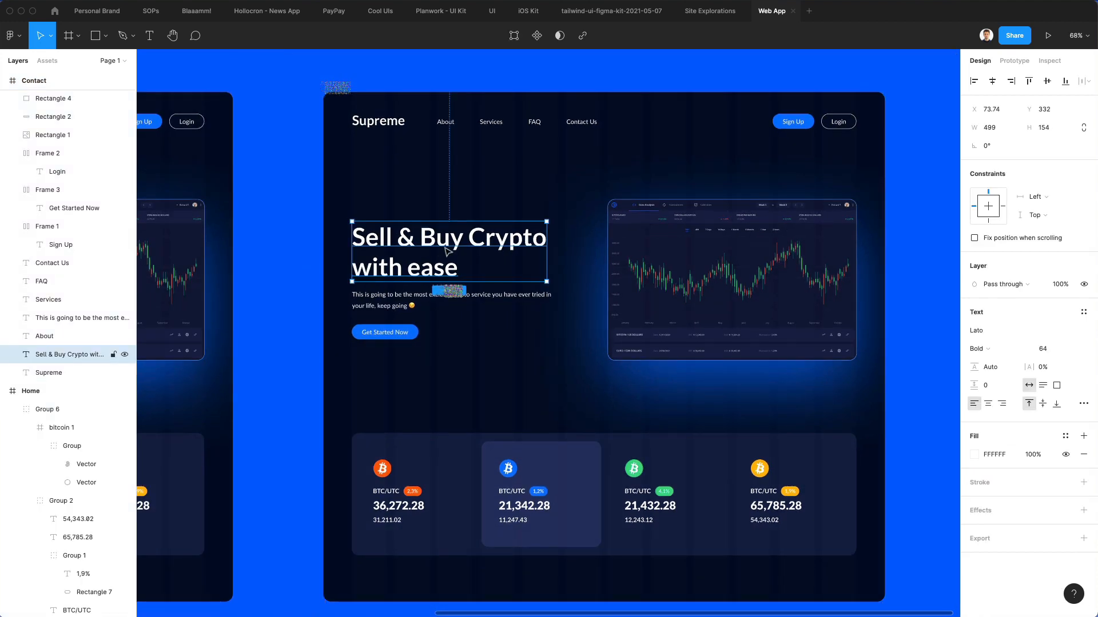
click(670, 235)
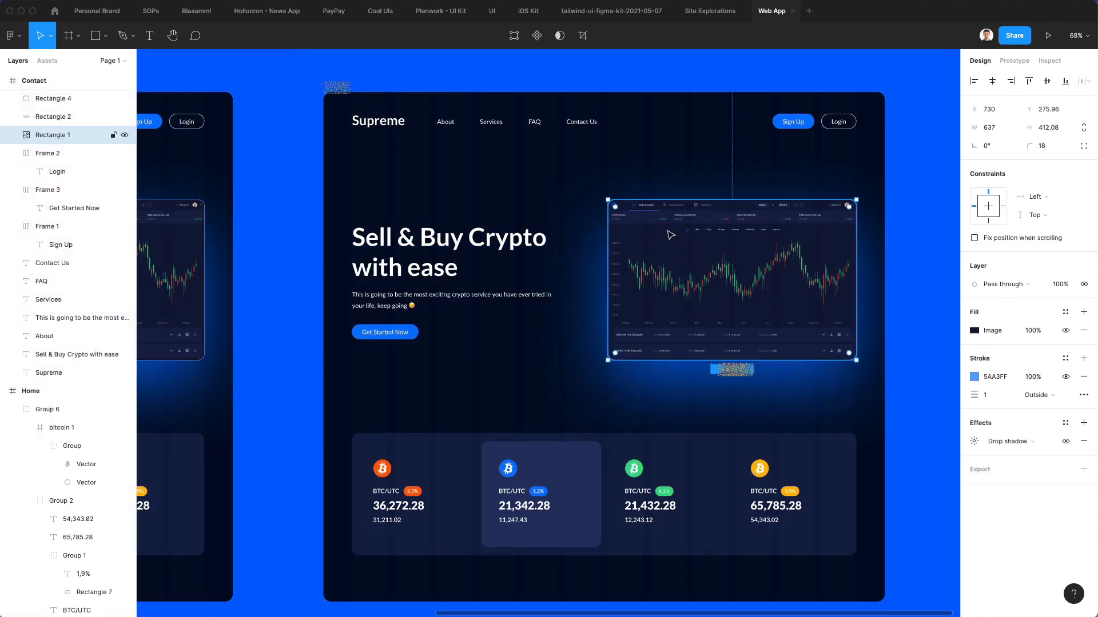
key(Delete)
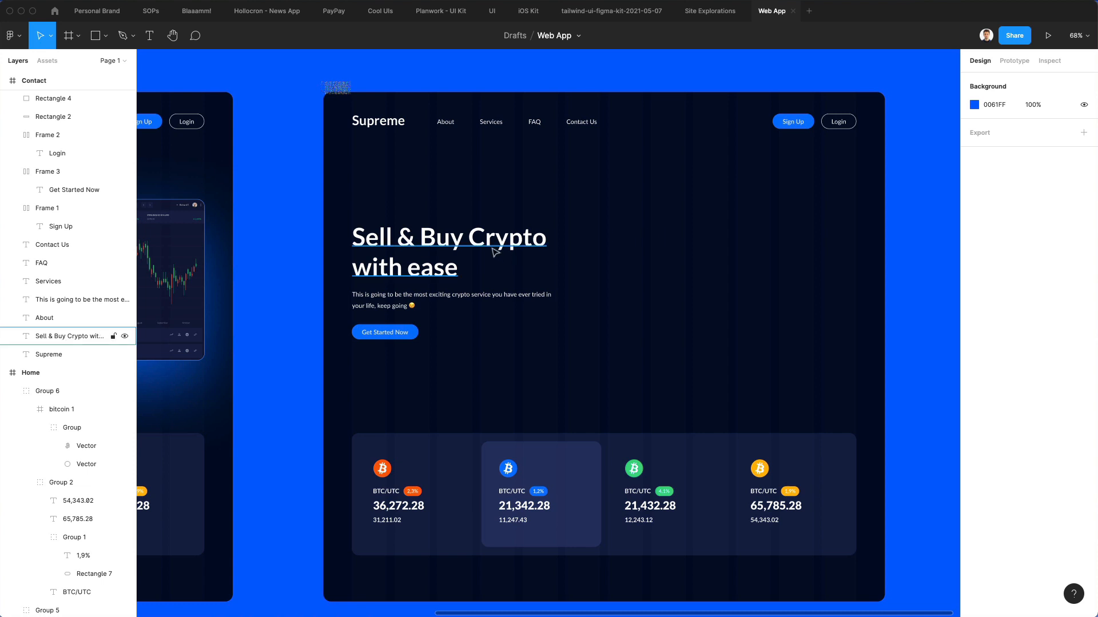
Step: Move the Contact frame's main heading up to about Y 263 and change its text to "Contact us"
drag(494, 250, 491, 224)
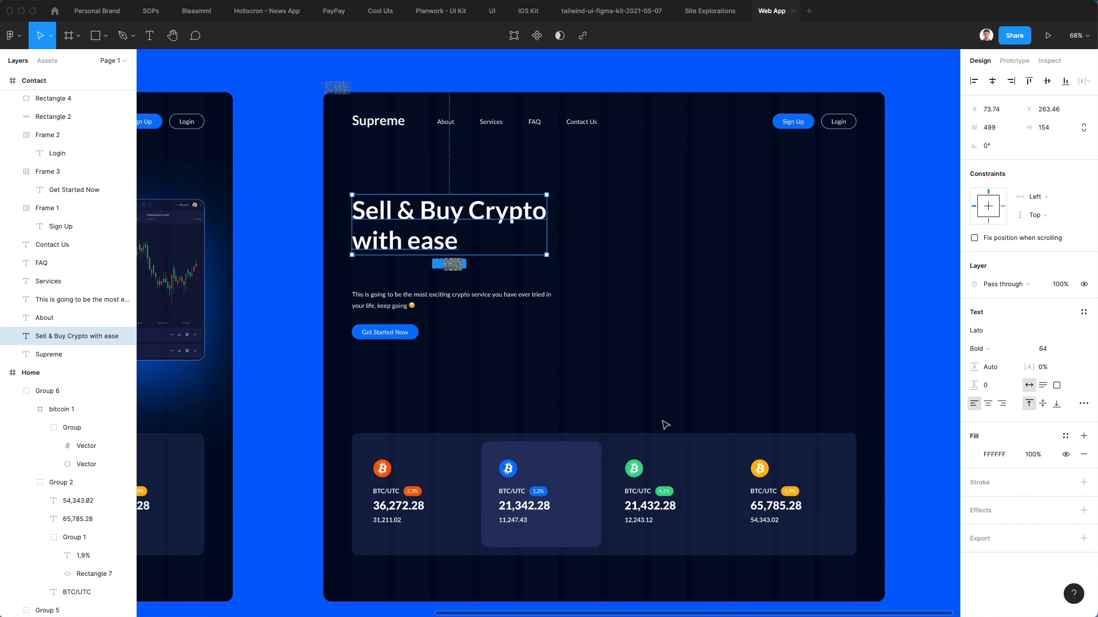
triple_click(433, 229)
key(super+a)
text(Con)
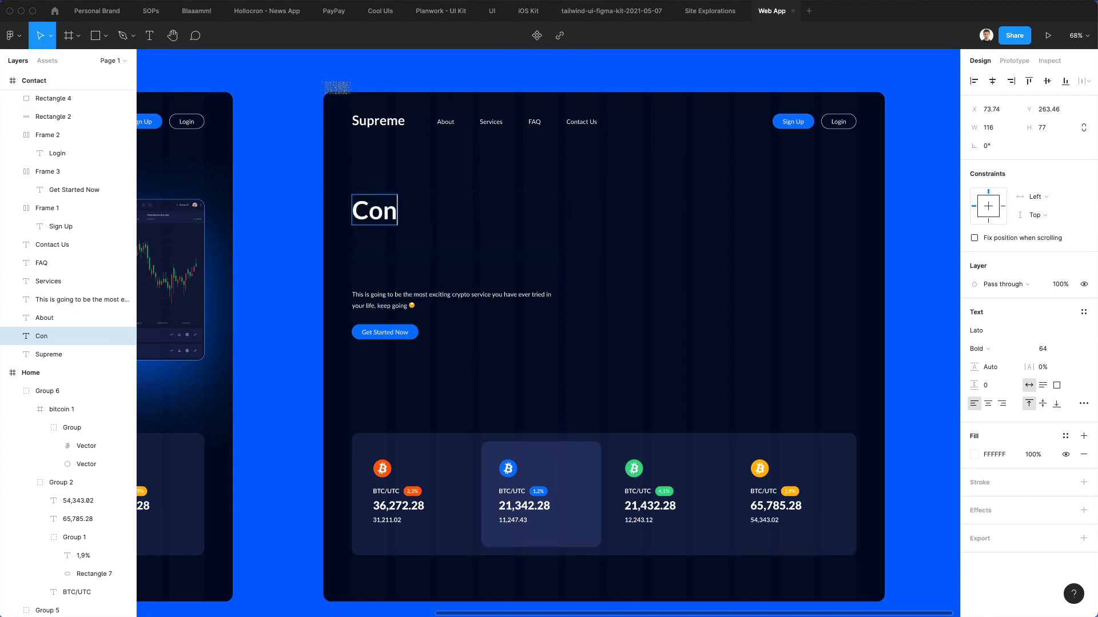
text(tact us)
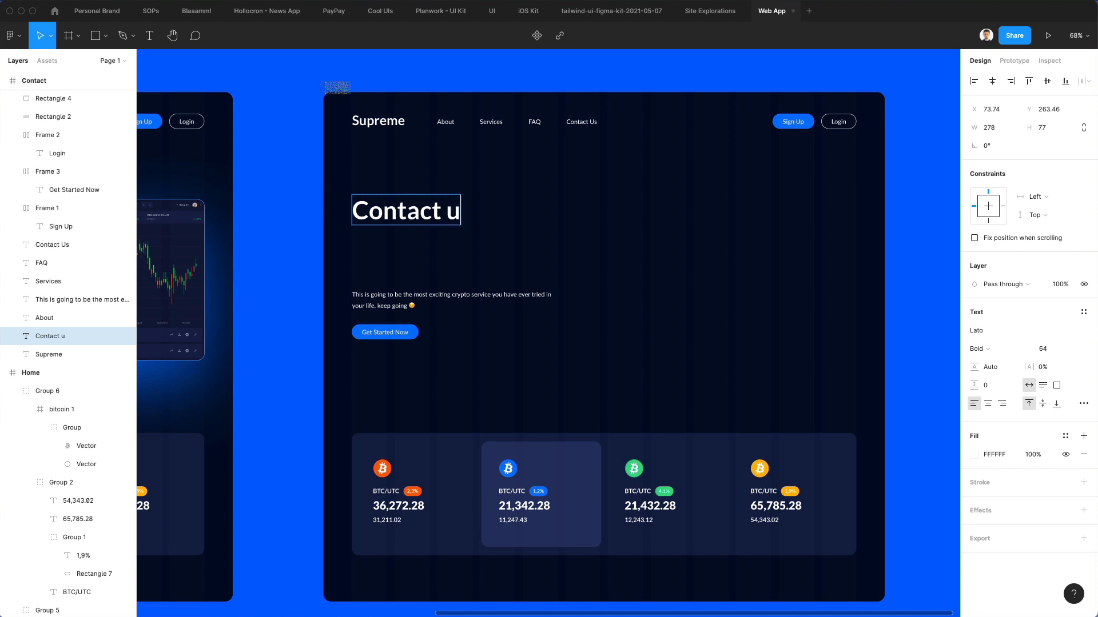
click(646, 245)
Step: Move the description up beneath the heading and replace it with "Feel free to reach out for any enquiries or questions you might have."
drag(458, 293, 448, 251)
double_click(447, 249)
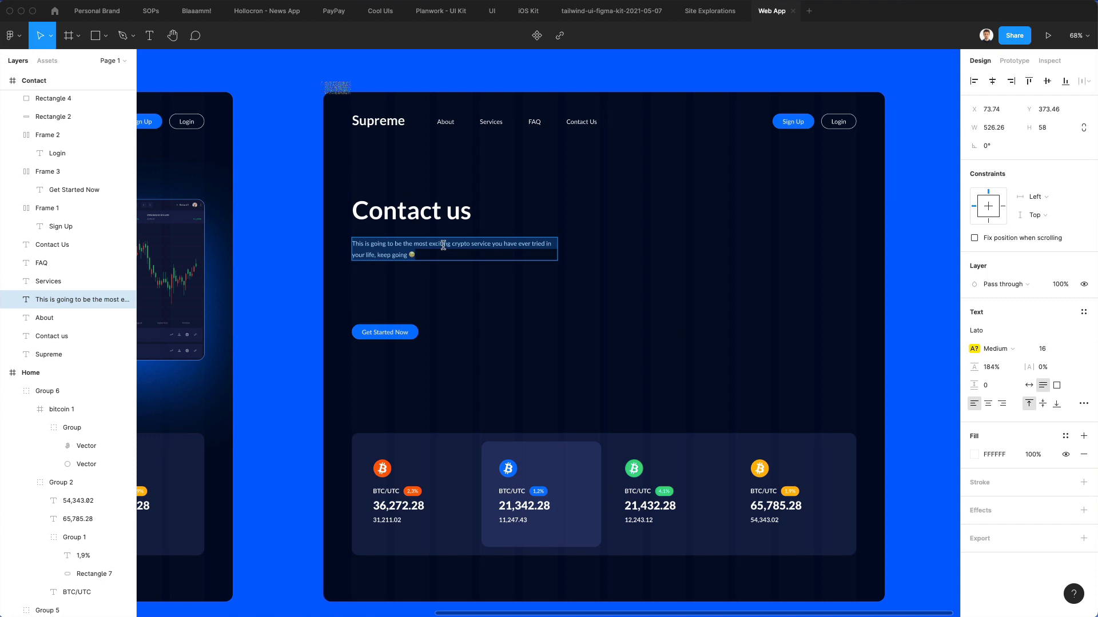
text(F)
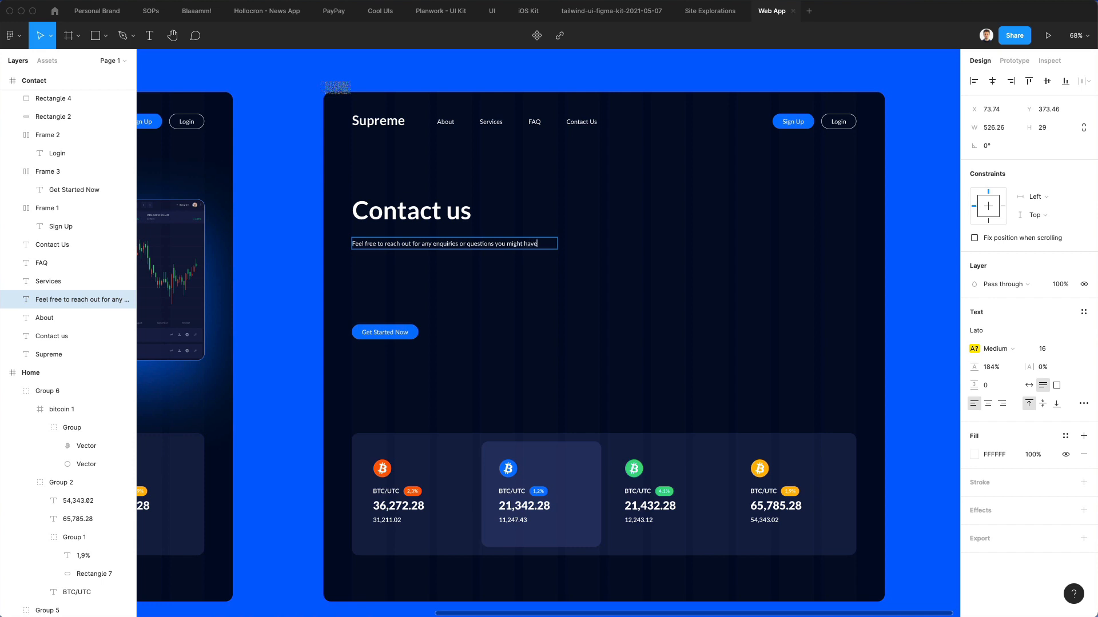
key(Escape)
click(609, 231)
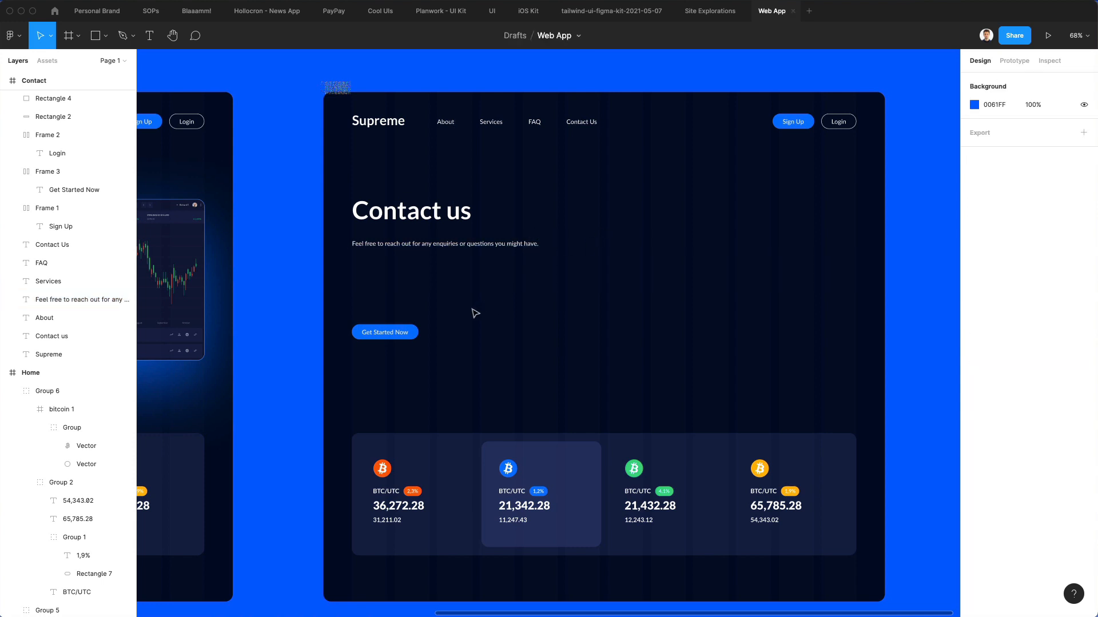
Step: Move the Get Started Now button slightly lower, to about Y 653
drag(419, 331, 415, 357)
click(581, 266)
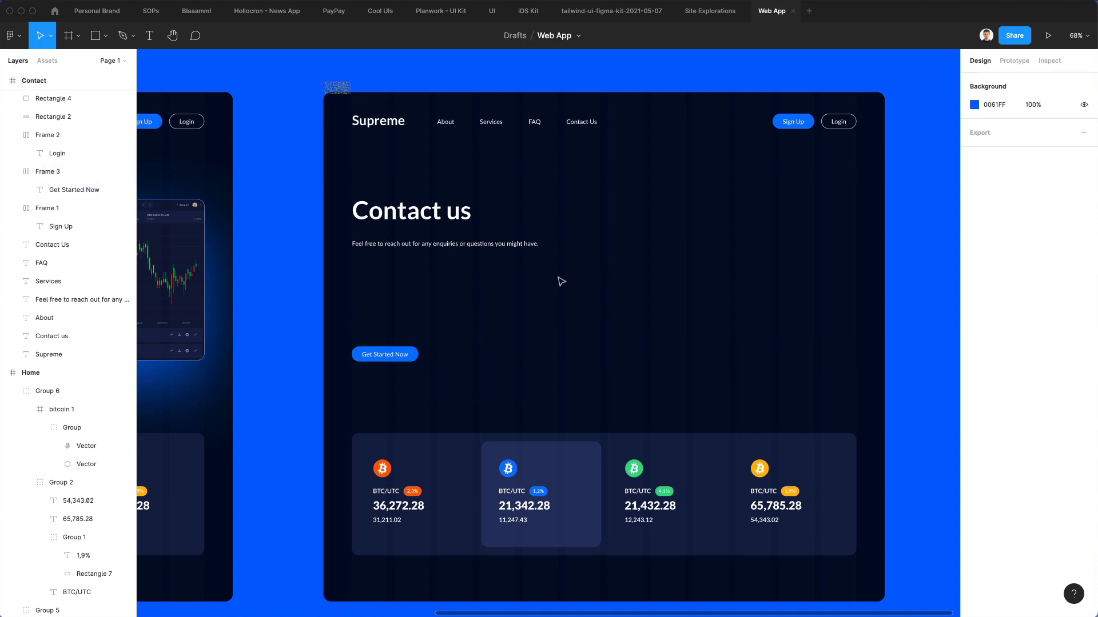
Step: Centre the "Contact us" heading and the description text horizontally in the Contact frame
scroll(512, 274, up, 2)
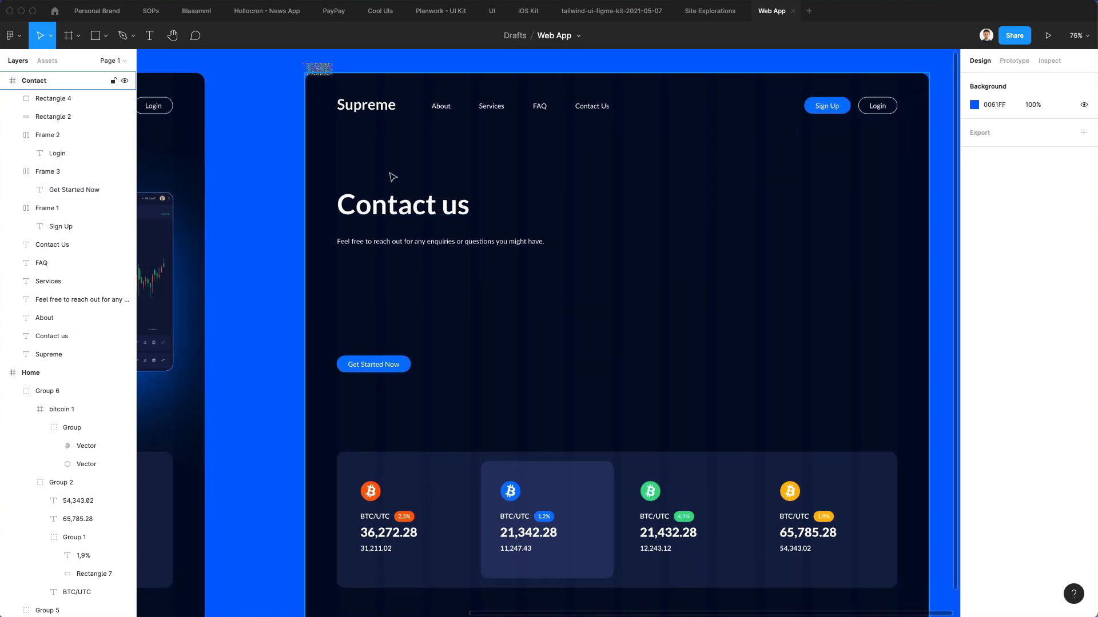
click(405, 204)
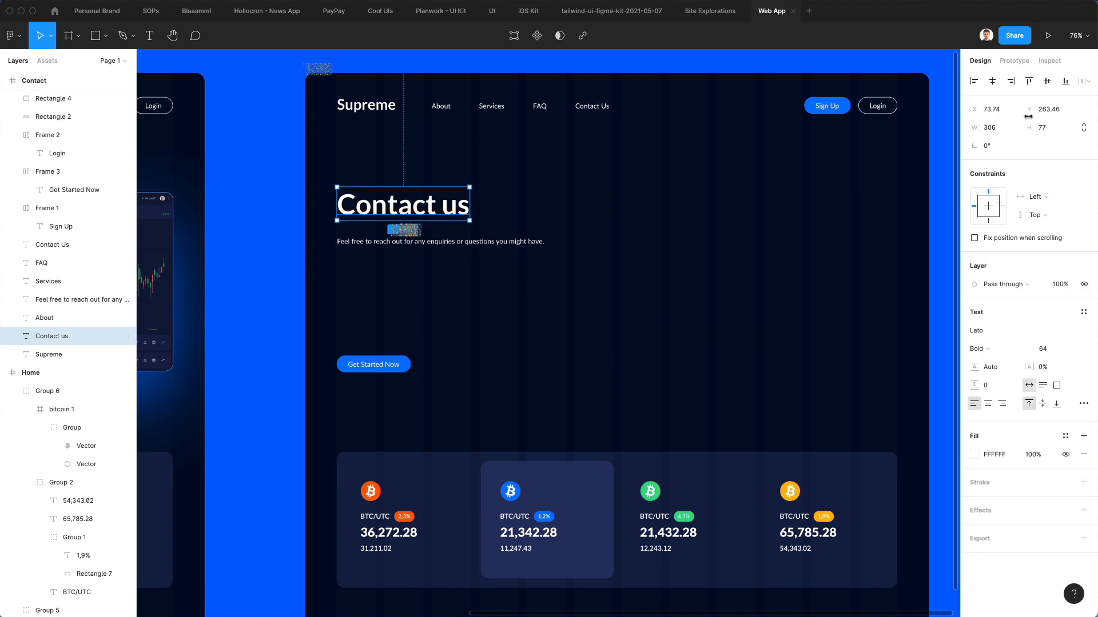
click(992, 81)
click(518, 241)
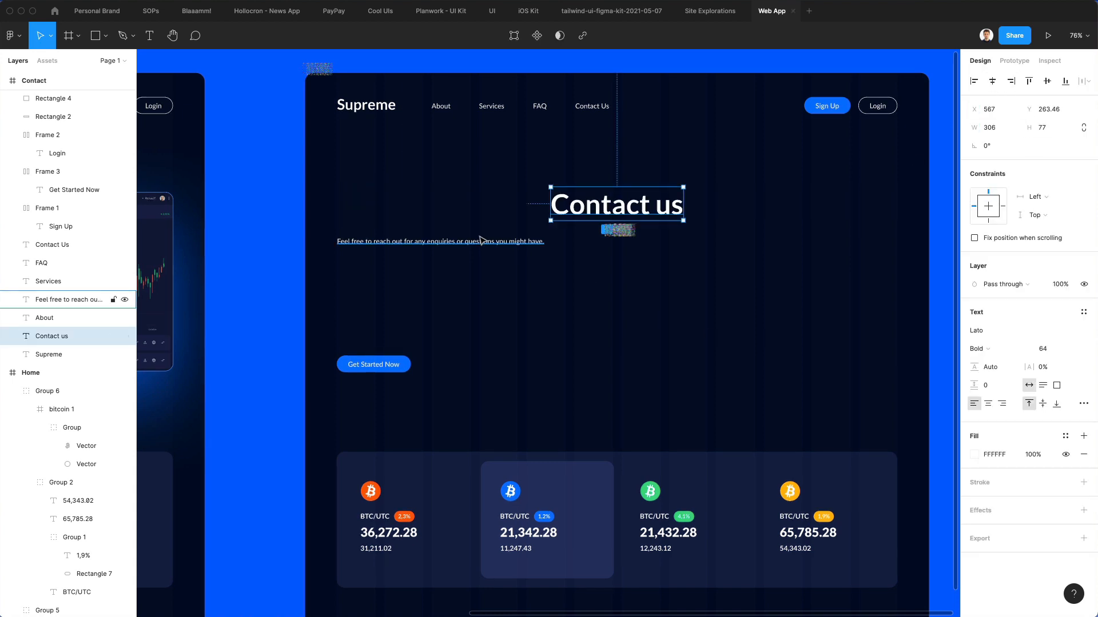
click(992, 81)
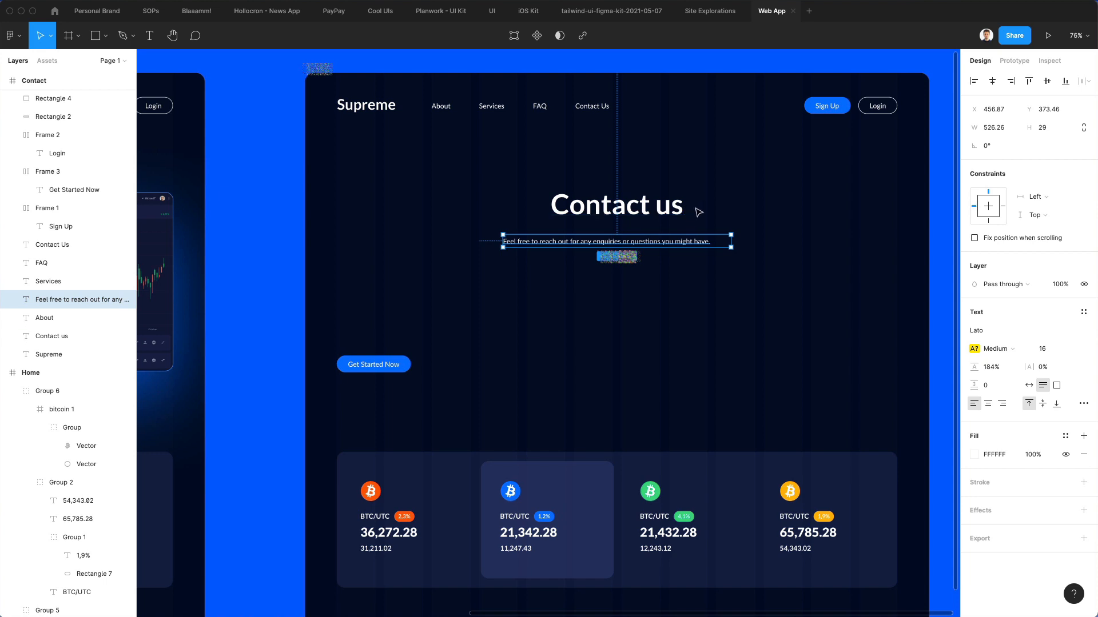
Step: Nudge the heading and the description up together by 40 px
drag(714, 199, 578, 262)
key(shift+Up)
key(shift+Up)
key(shift+Up)
key(shift+Up)
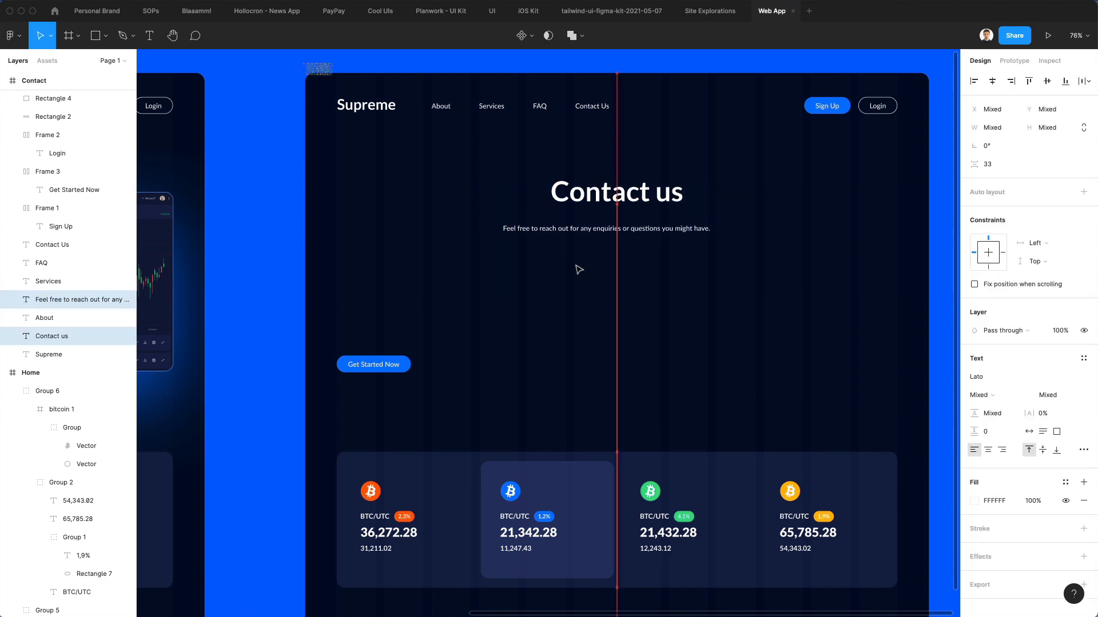
click(610, 274)
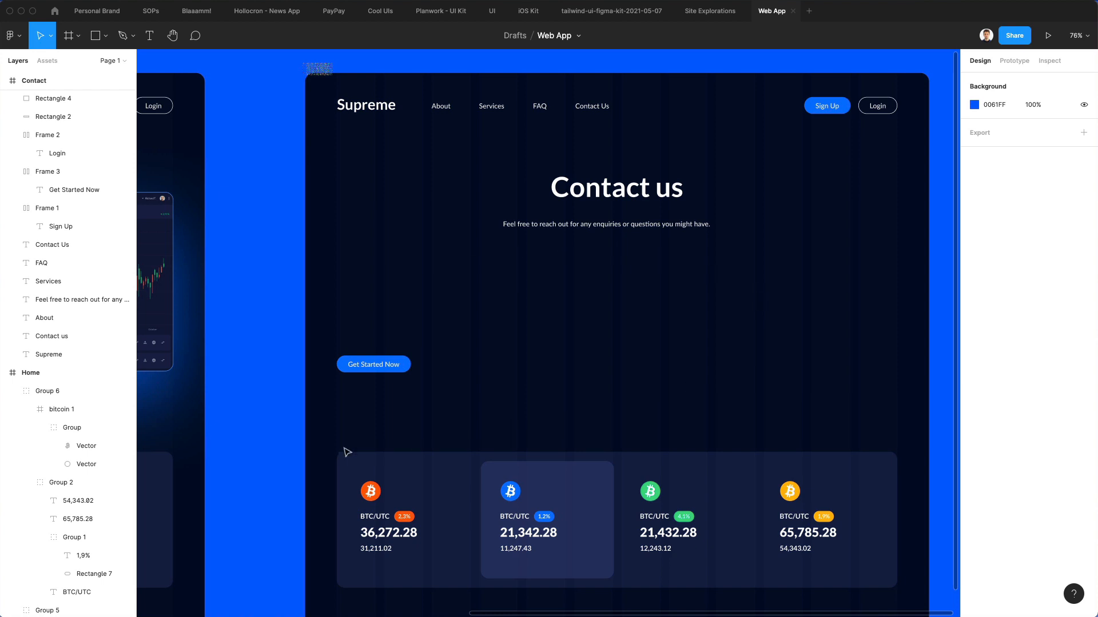
Step: Delete the whole row of crypto price cards and its background from the Contact frame
drag(335, 447, 885, 582)
key(Delete)
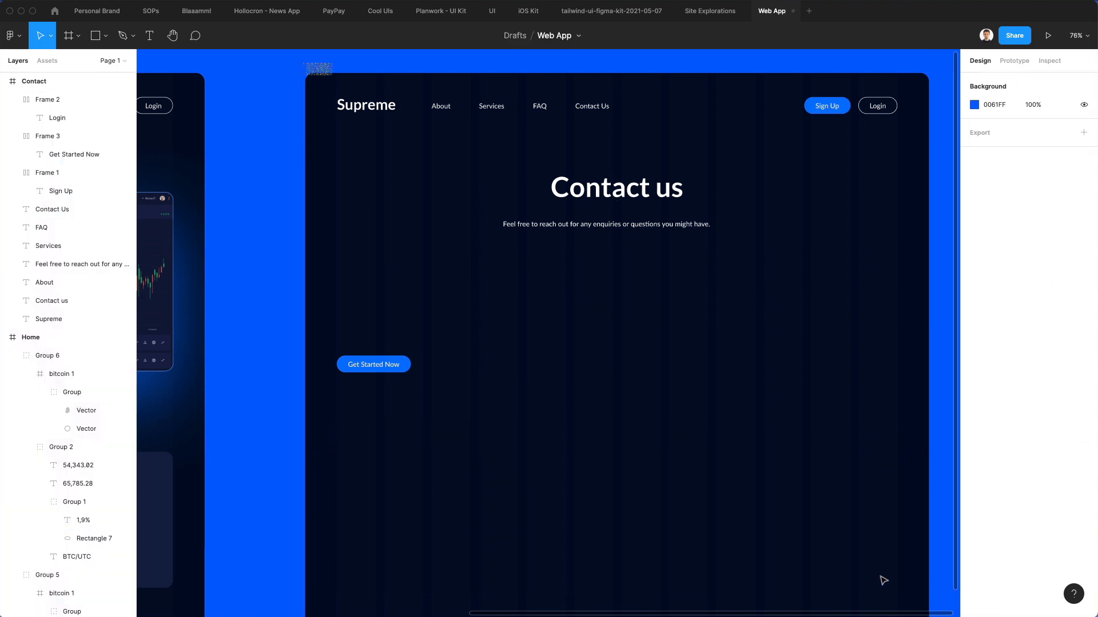
Step: Centre the Get Started Now button horizontally in the frame and move it well down, leaving room beneath the description
scroll(400, 360, right, 5)
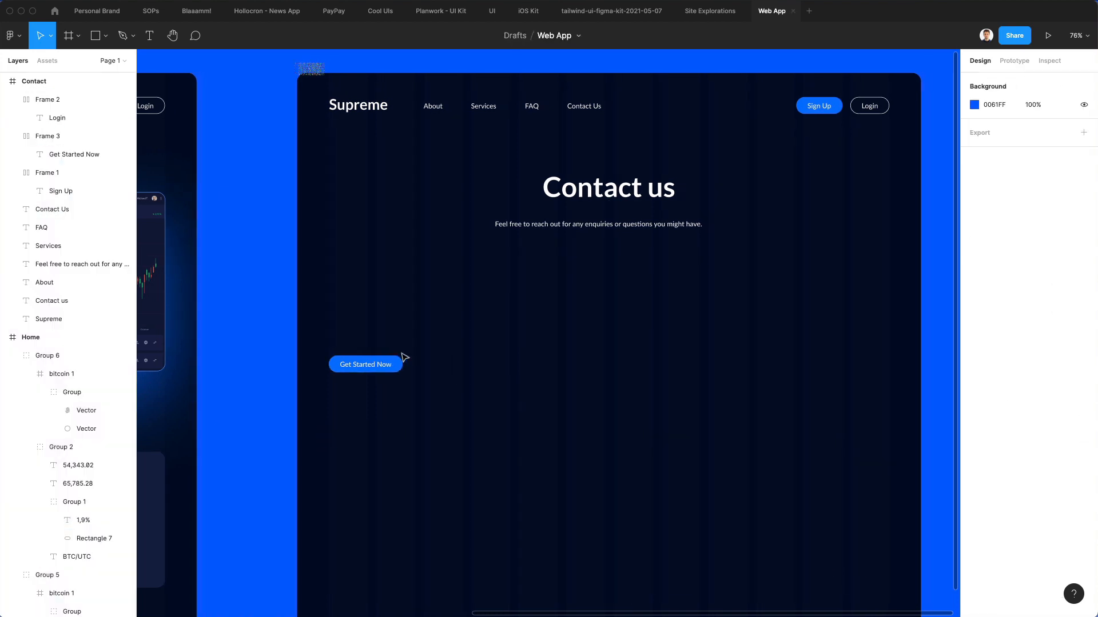
scroll(406, 358, left, 1)
scroll(447, 349, down, 1)
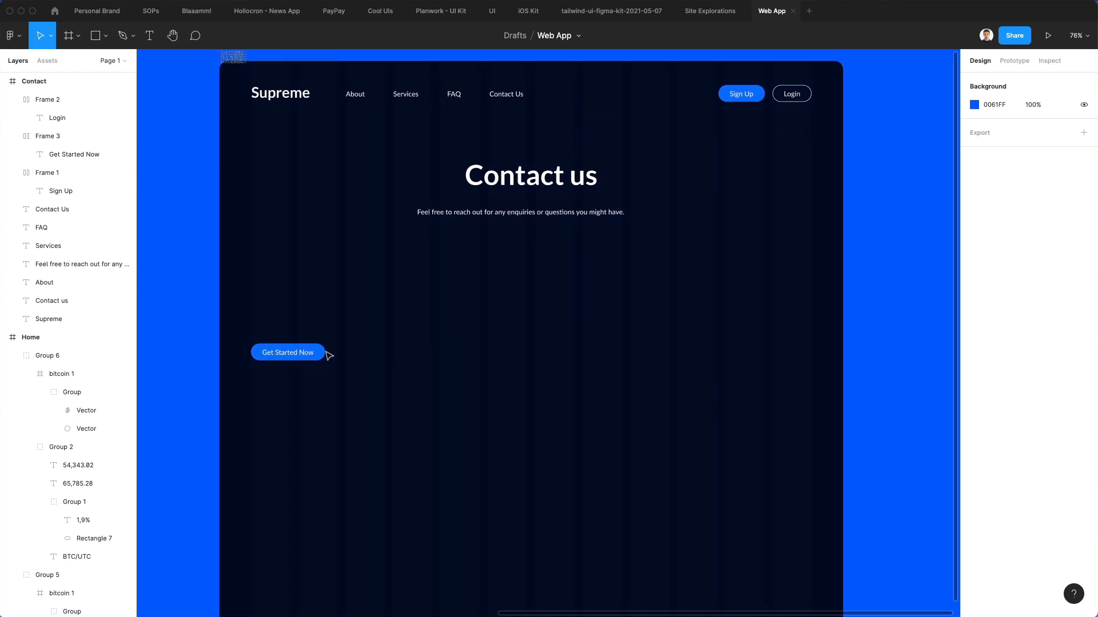
click(303, 349)
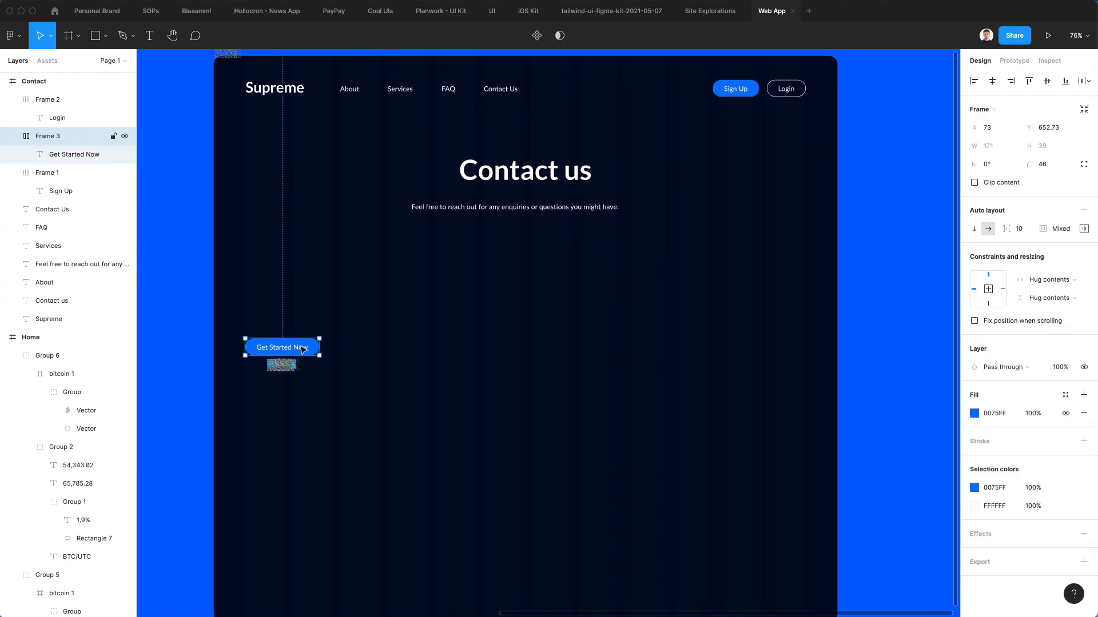
click(992, 81)
drag(520, 350, 522, 461)
click(555, 364)
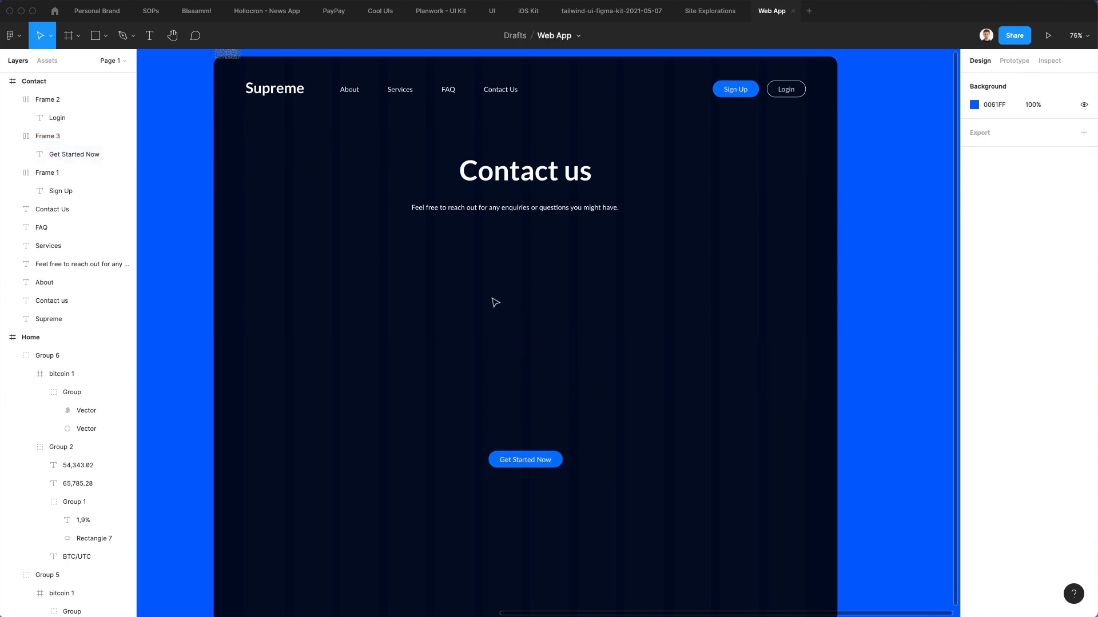
Step: Draw a wide rectangle of about 527 × 49 px just below the description
click(96, 37)
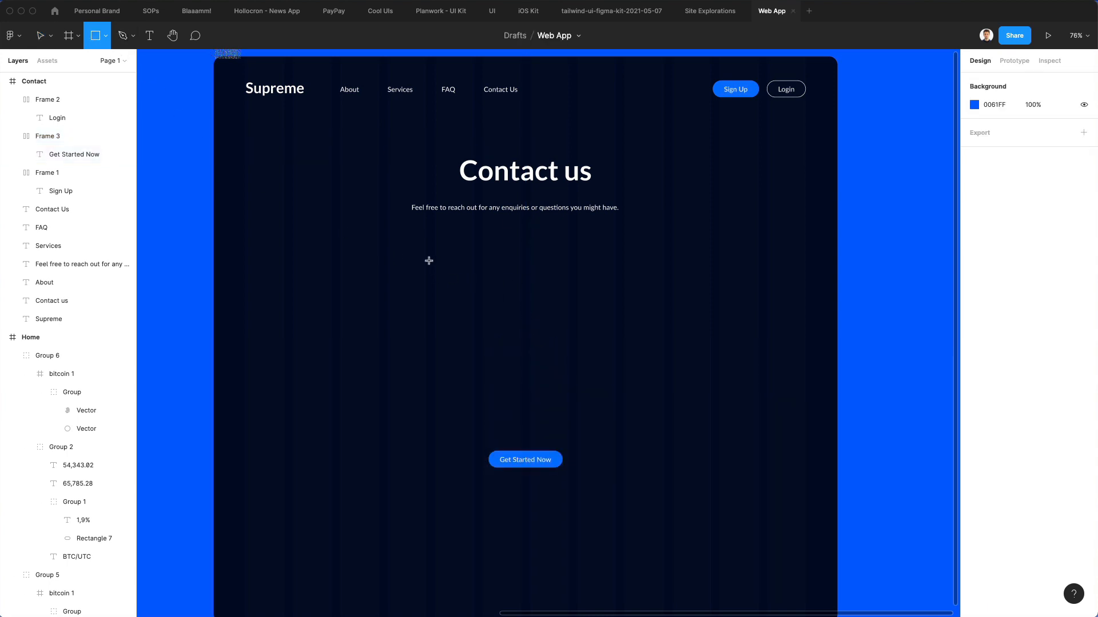
mouse_move(391, 228)
mouse_down()
mouse_move(435, 250)
mouse_move(617, 249)
mouse_up()
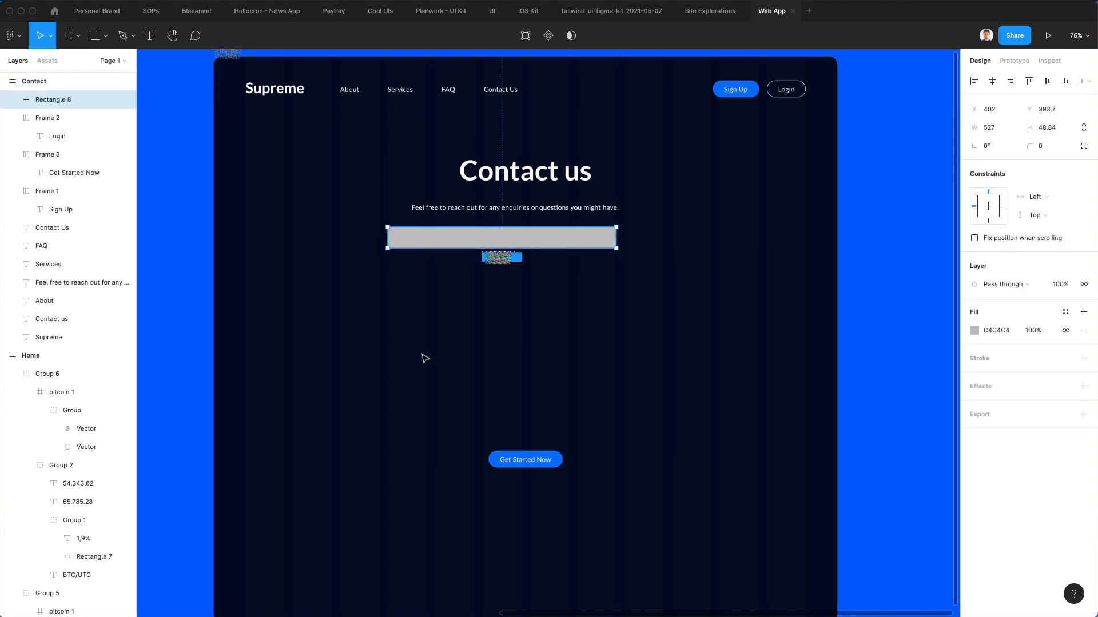
click(411, 333)
Step: Set the colour opacity of the Contact frame's 12-column layout grid to 3%
click(228, 54)
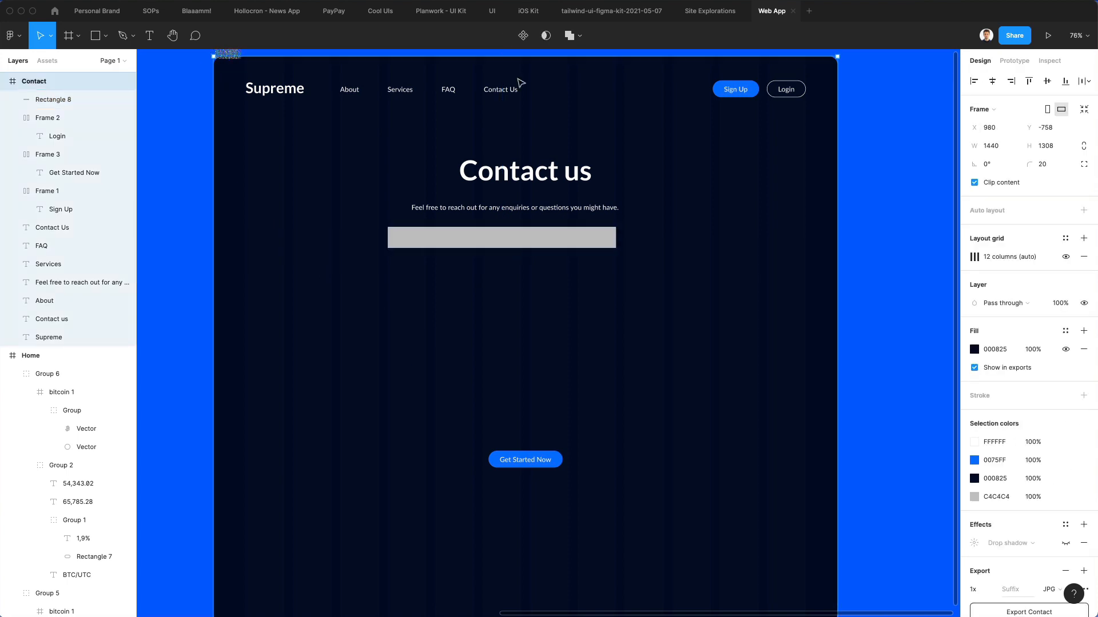
click(974, 257)
click(941, 307)
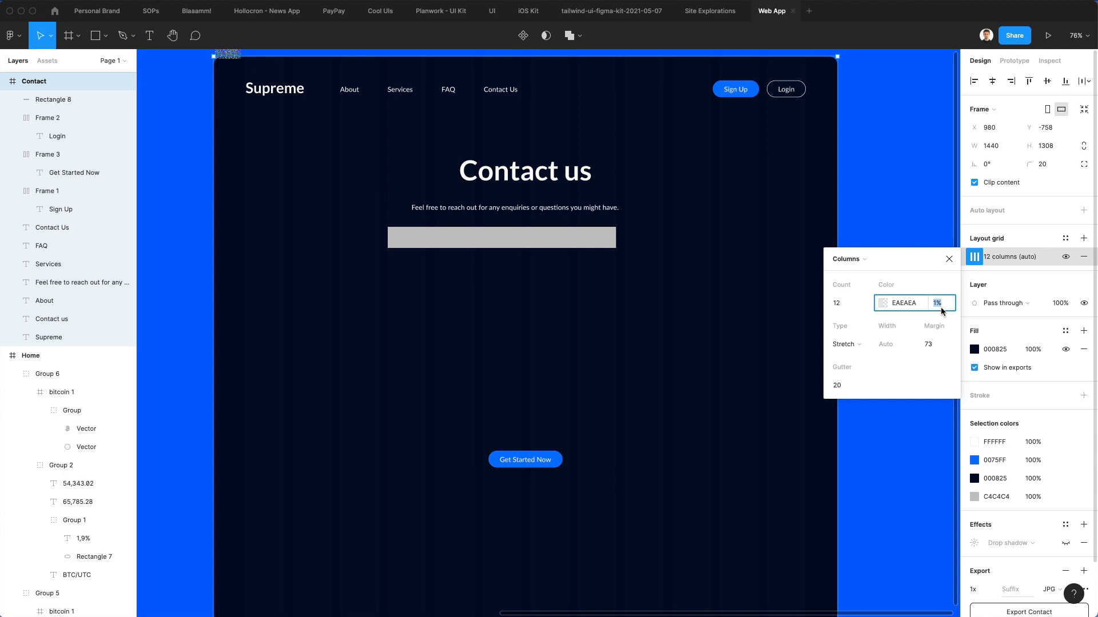
key(Up)
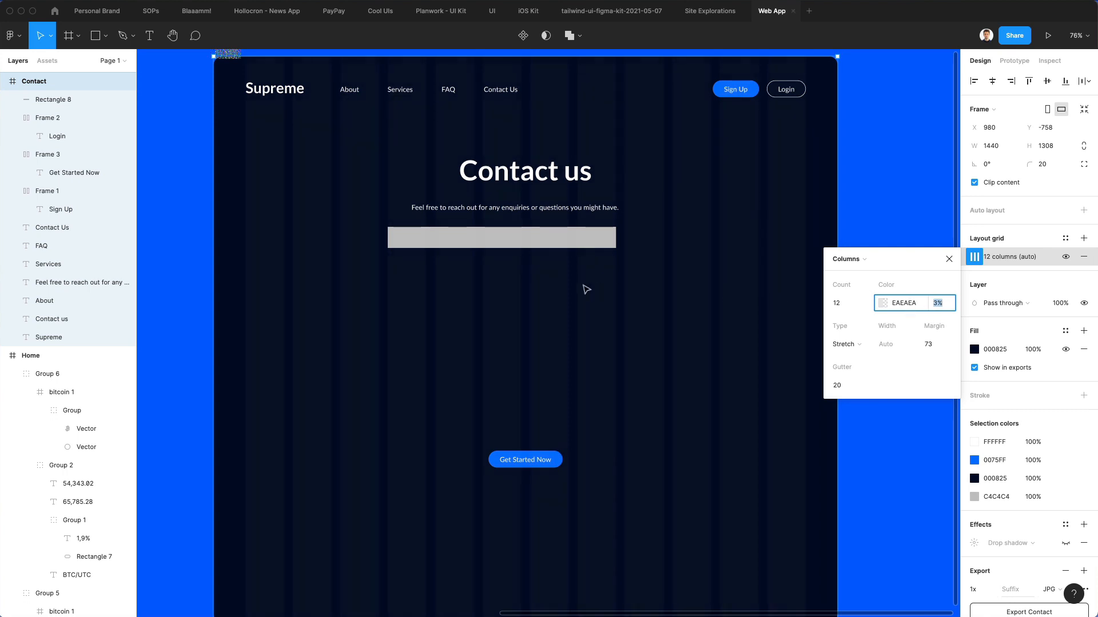
click(606, 280)
Step: Move the rectangle sideways onto the column grid at X 183 and set its corner radius to 7
drag(500, 243, 405, 242)
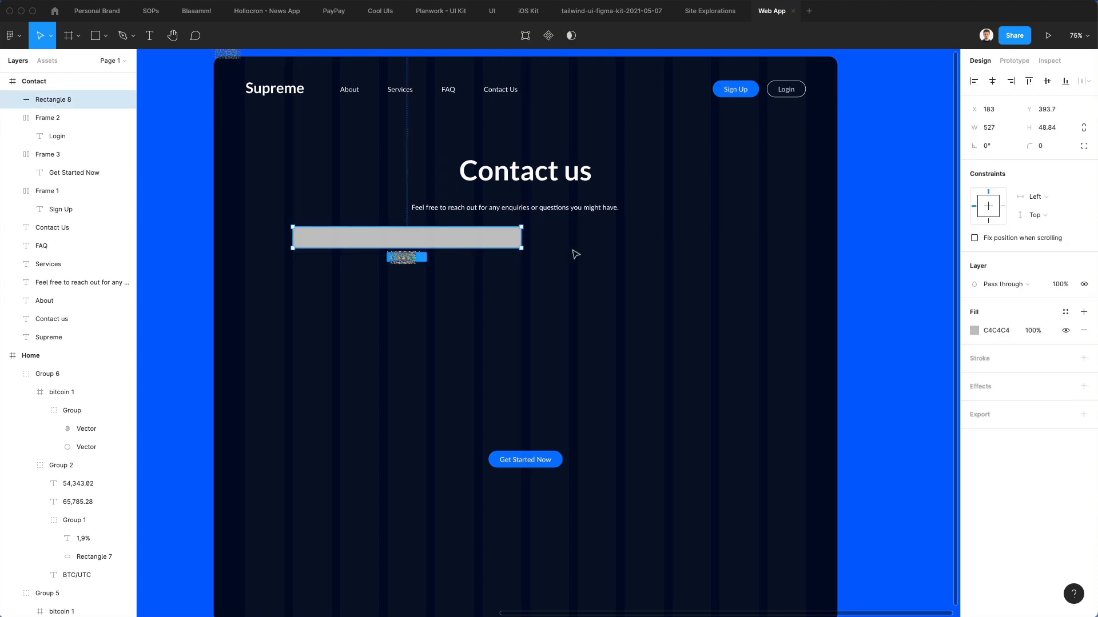
mouse_move(522, 239)
mouse_down()
mouse_move(451, 239)
mouse_move(521, 239)
mouse_up()
drag(1029, 145, 5, 144)
Step: Fill the rectangle with the dark navy 000825 sampled from the frame background
key(i)
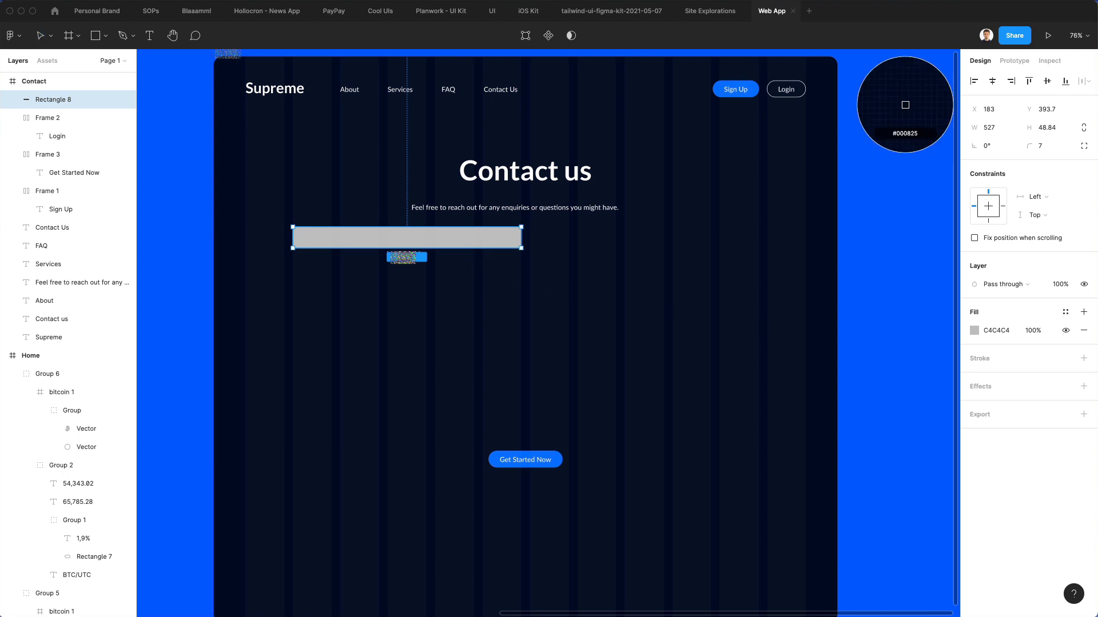
key(Escape)
click(973, 331)
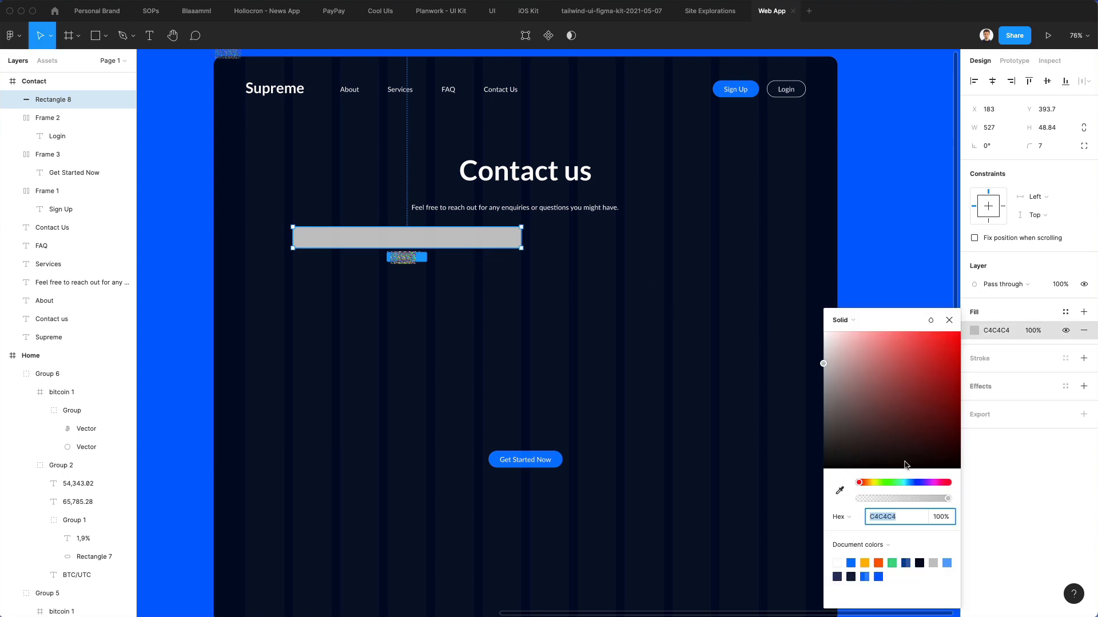
click(839, 490)
click(716, 337)
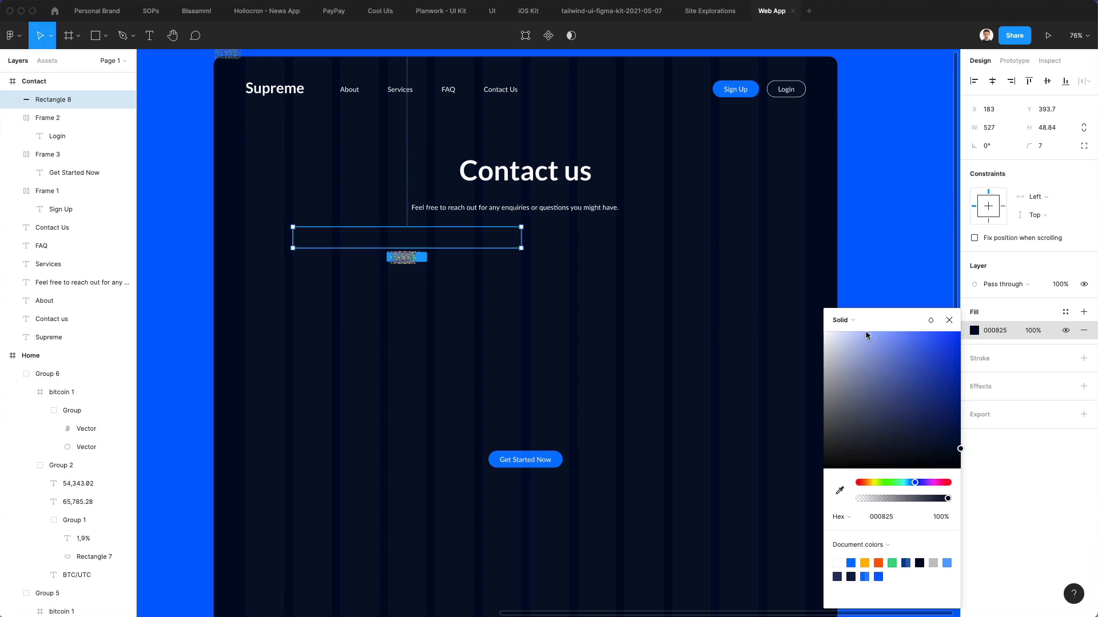
Step: Lighten the rectangle's fill to the muted navy 17203D
drag(958, 450, 909, 442)
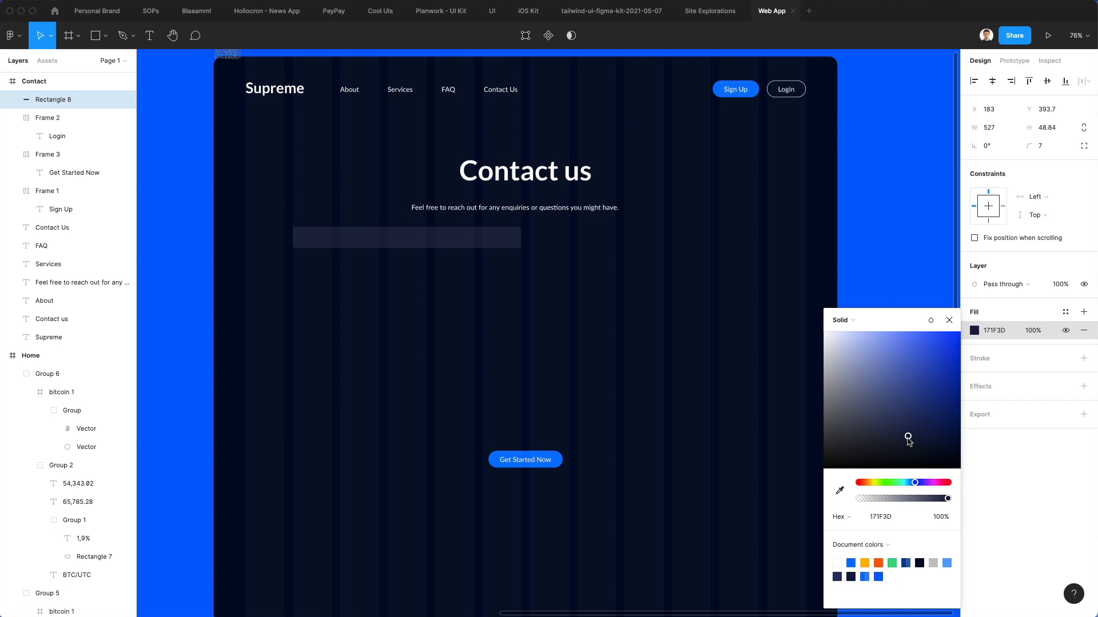
click(519, 303)
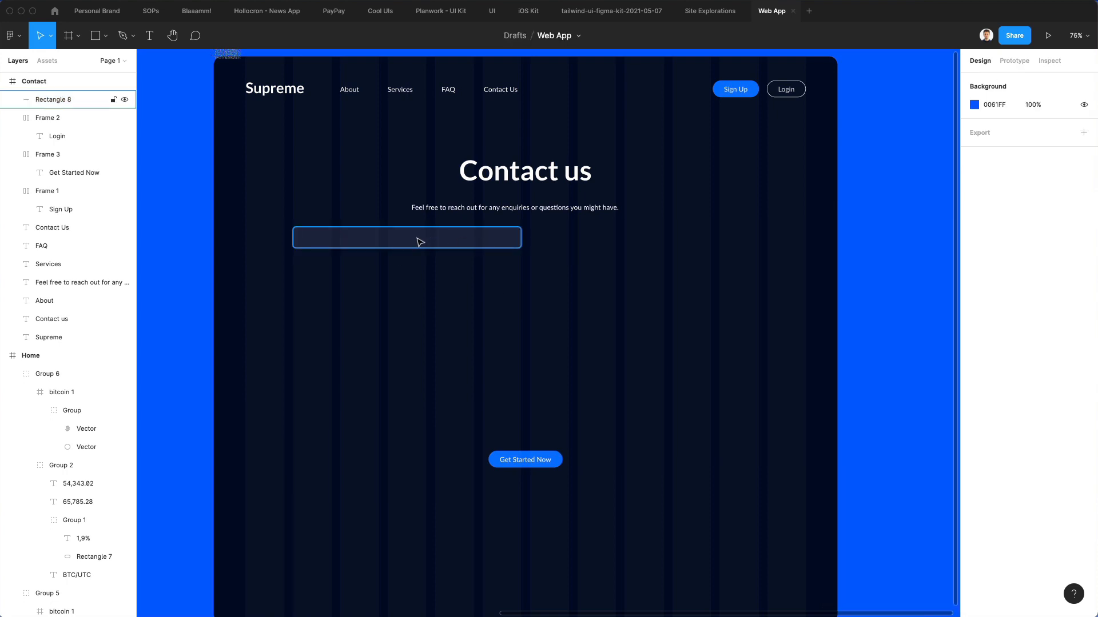
drag(420, 241, 655, 246)
click(652, 263)
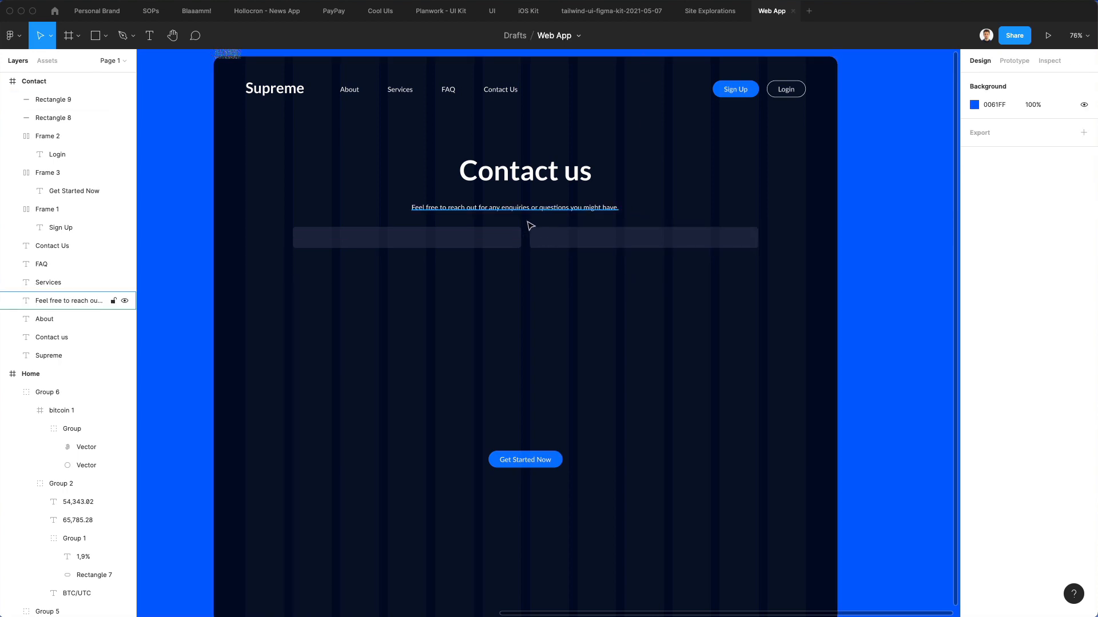
drag(446, 273, 624, 226)
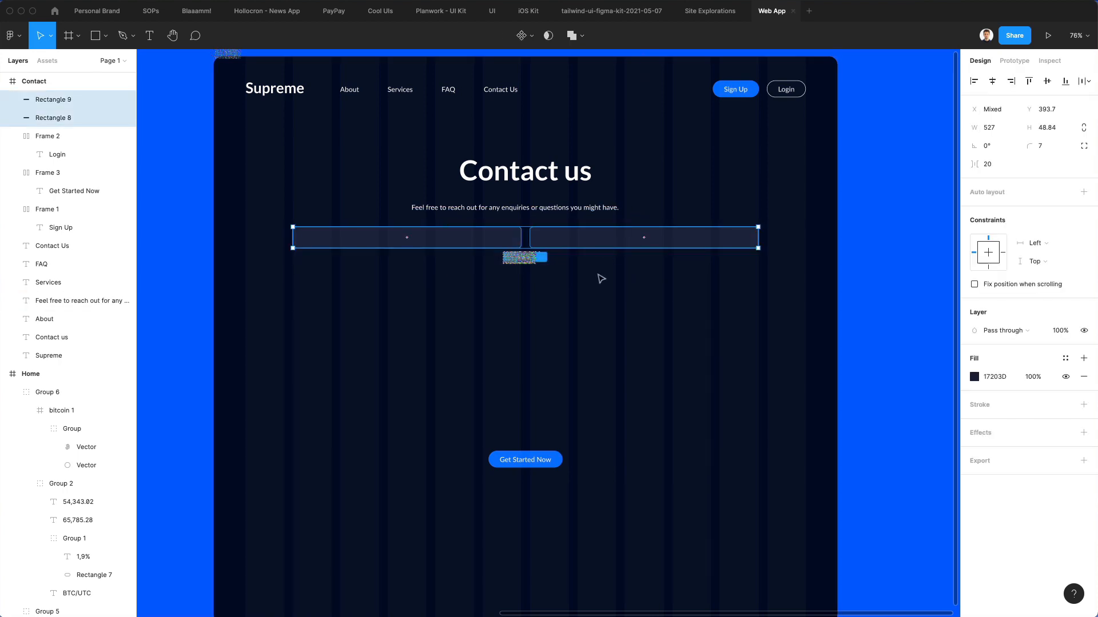
click(597, 274)
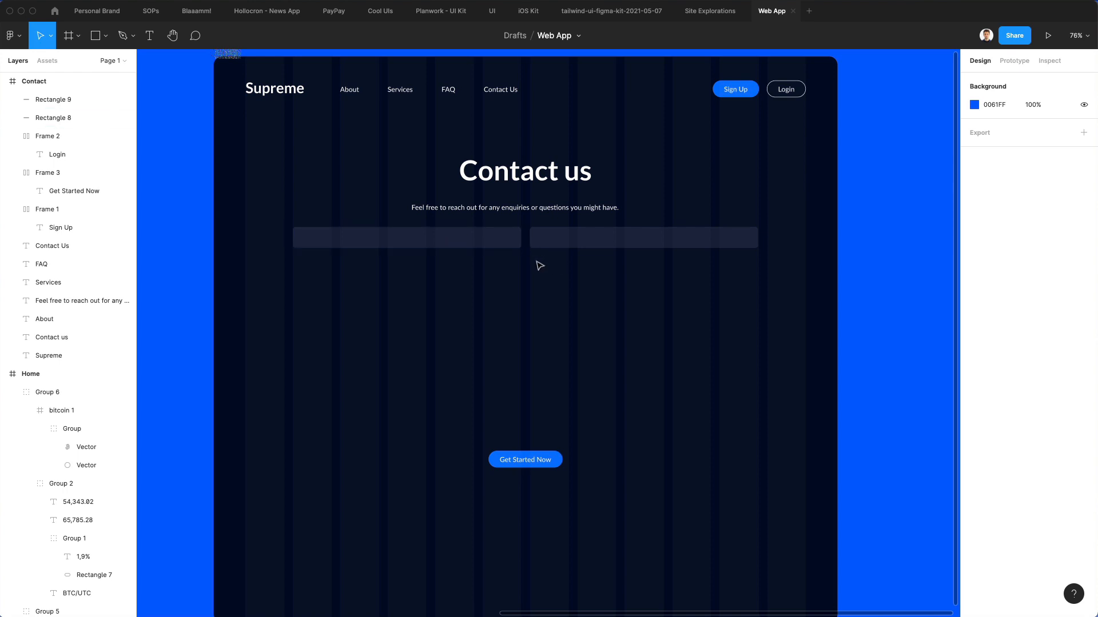
click(566, 243)
key(Delete)
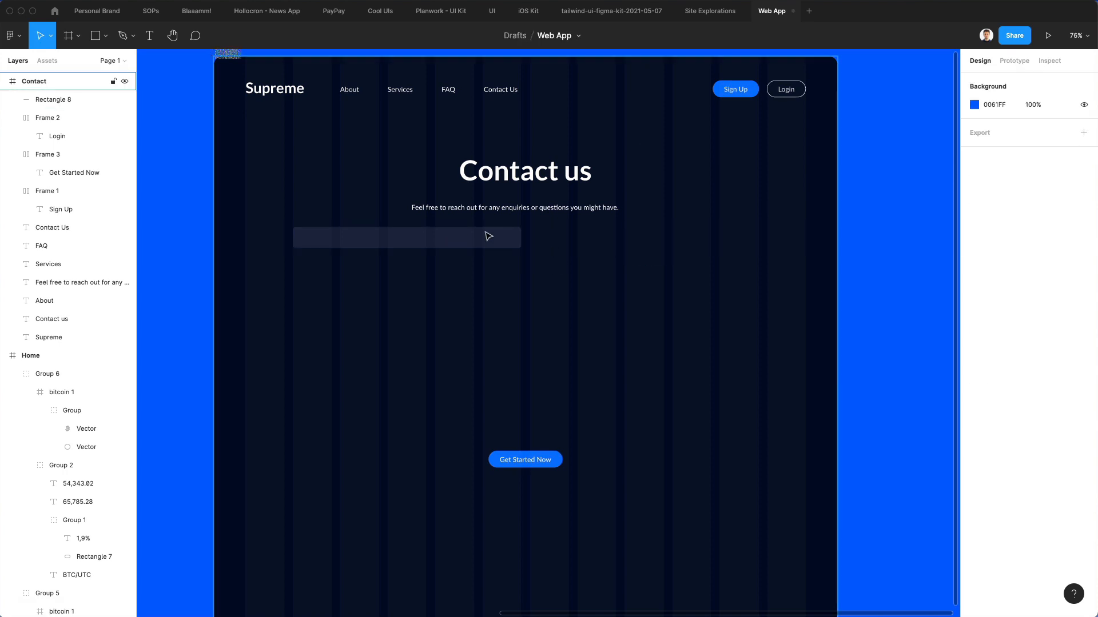
Step: Copy the description text into the rectangle, reword it as "First name" and set the text box to auto width
scroll(306, 238, up, 5)
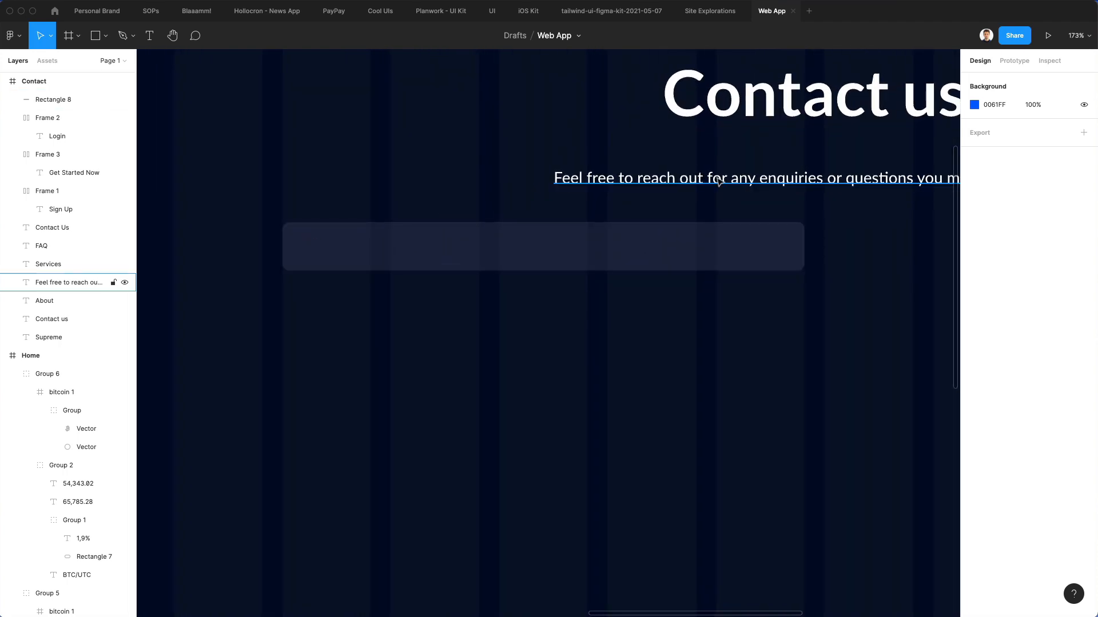
drag(717, 177, 486, 243)
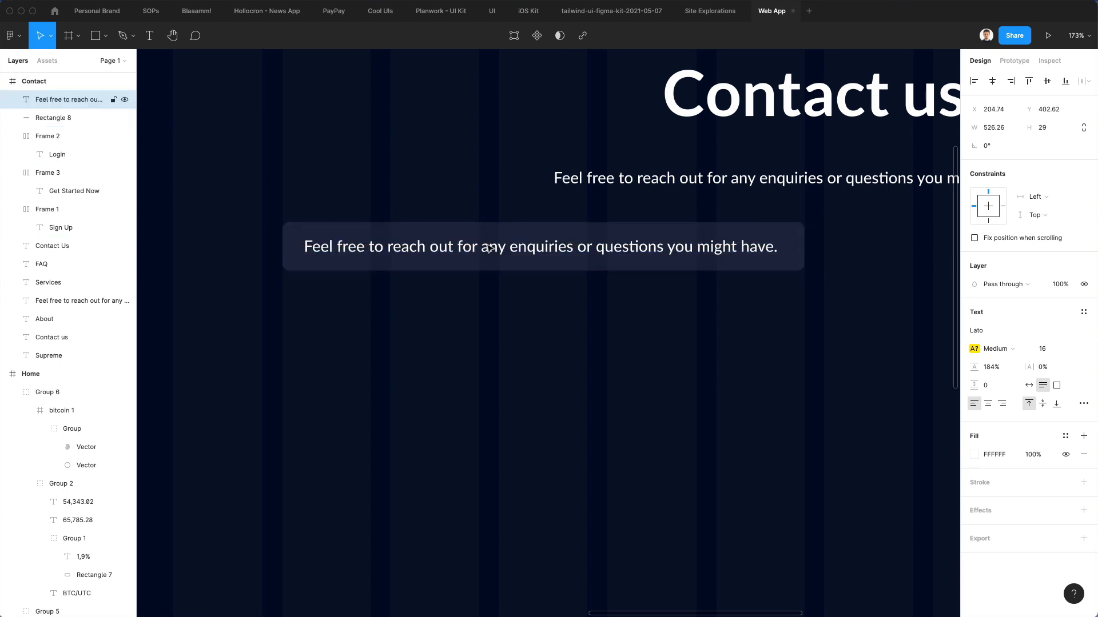
double_click(486, 243)
text(First)
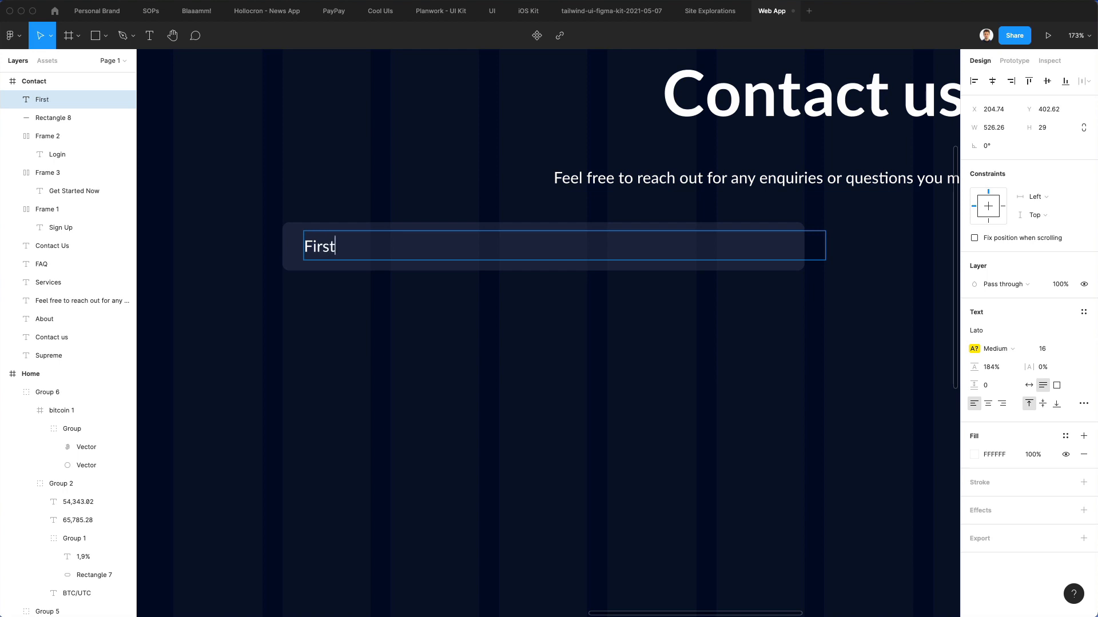
text( na,e)
text(me)
key(Escape)
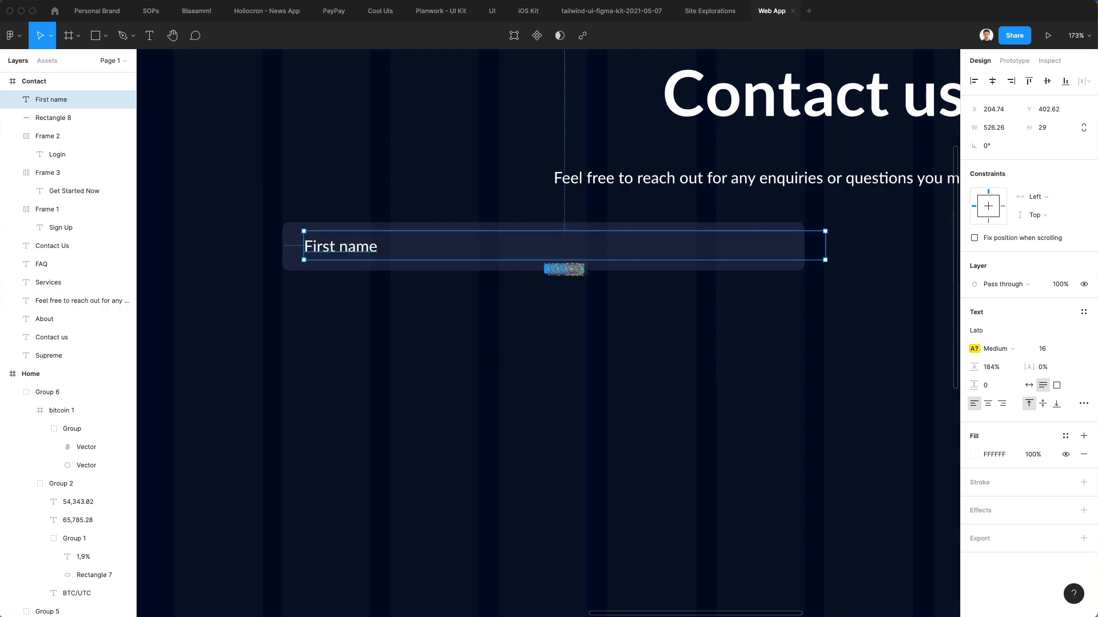
click(1029, 386)
click(341, 250)
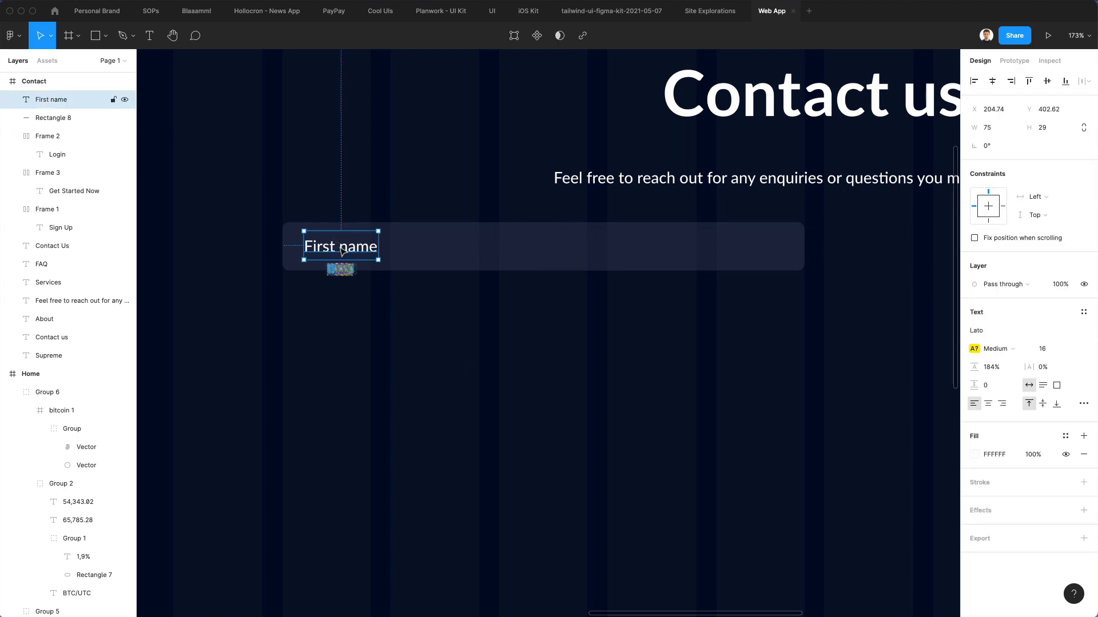
Step: Turn the "First name" label and its rectangle into one component named "Input / Text"
drag(304, 307, 423, 211)
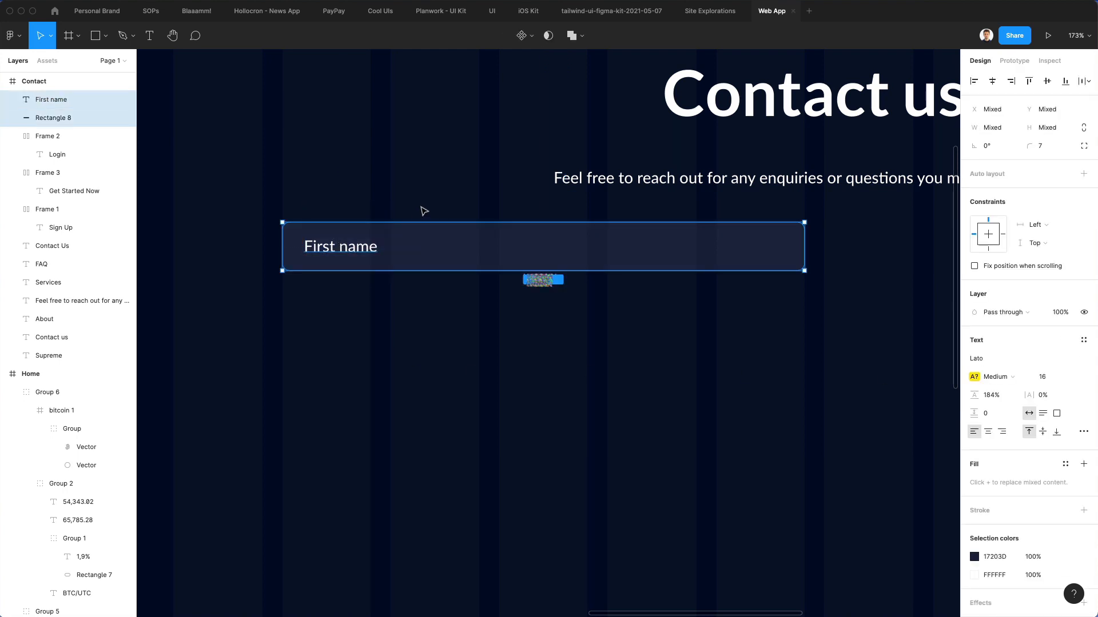
scroll(434, 213, down, 5)
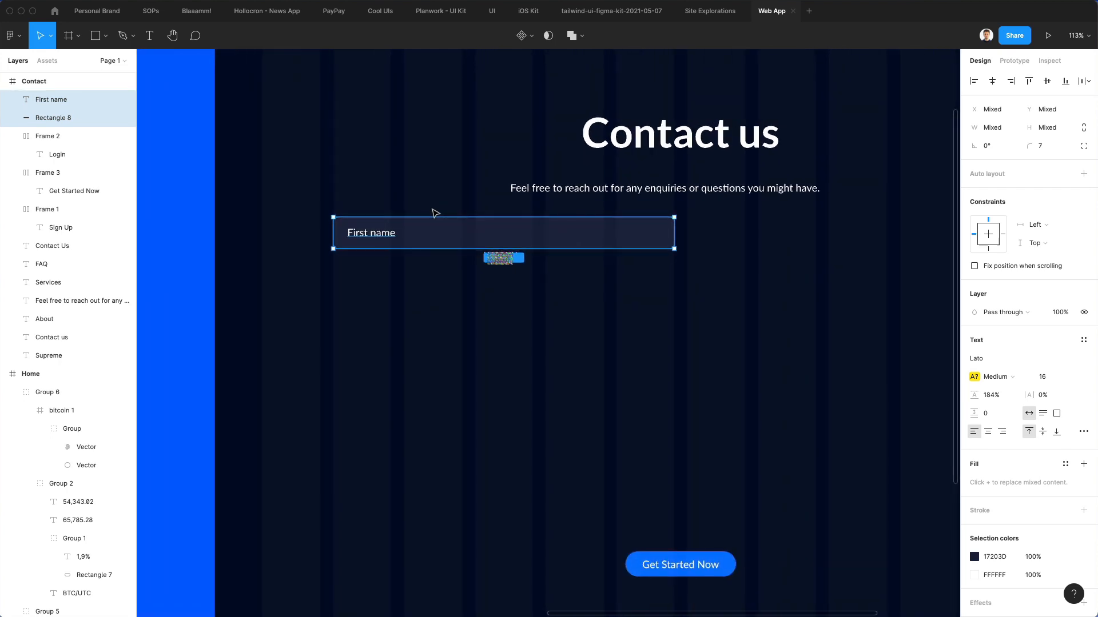
click(522, 38)
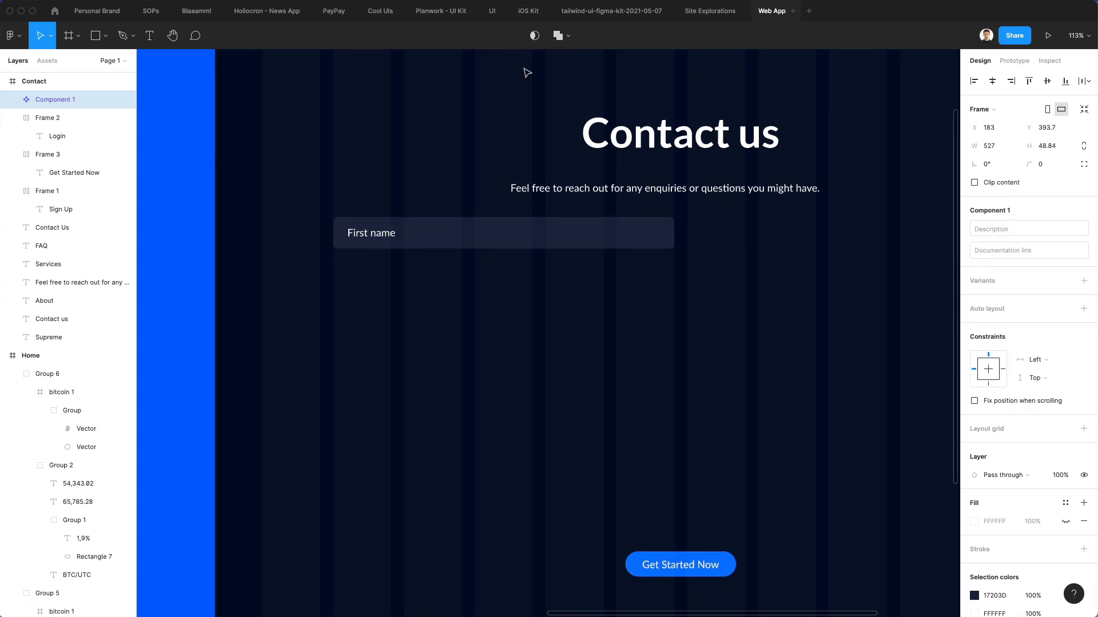
double_click(66, 101)
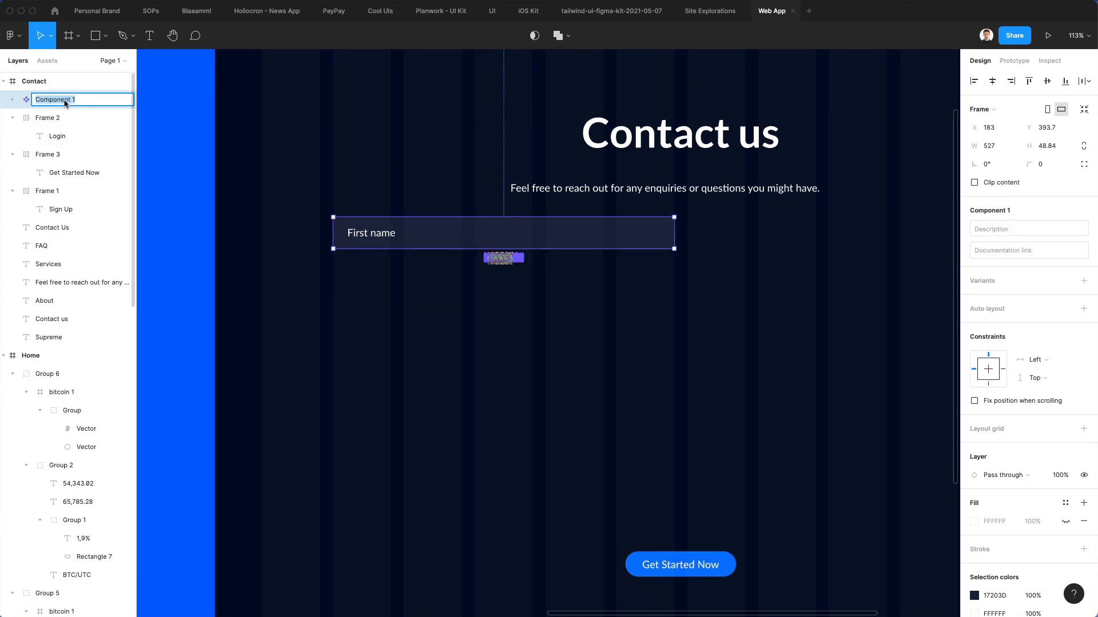
key(BackSpace)
key(Return)
click(426, 297)
Step: Place a copy of the input component beside the original with a gap of 20 and label it "Last name"
scroll(434, 304, right, 2)
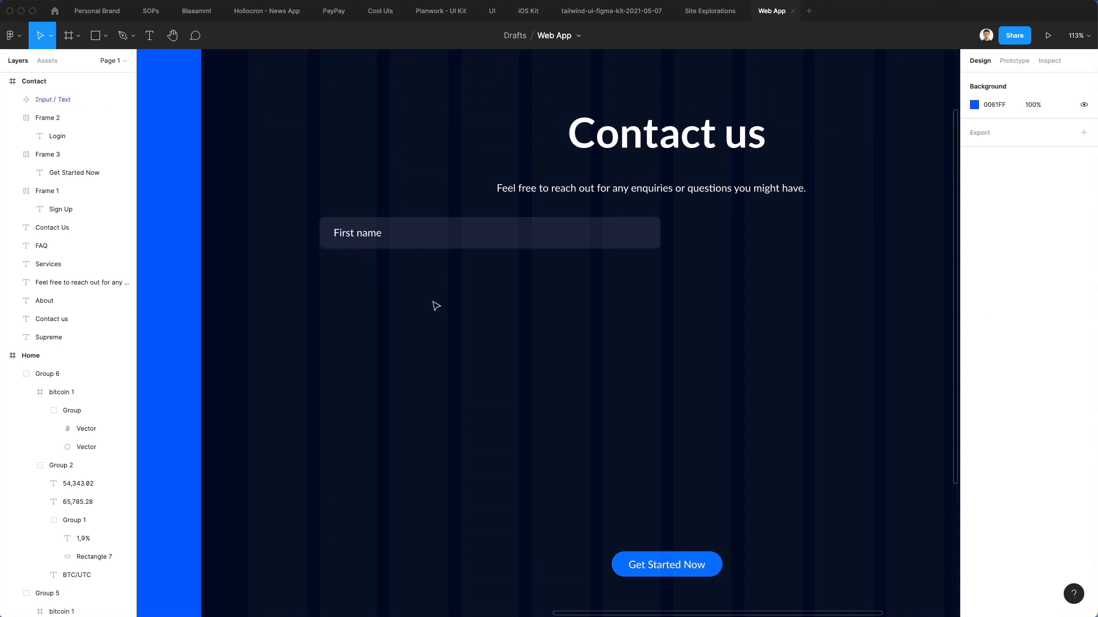
scroll(436, 306, down, 2)
key(super+v)
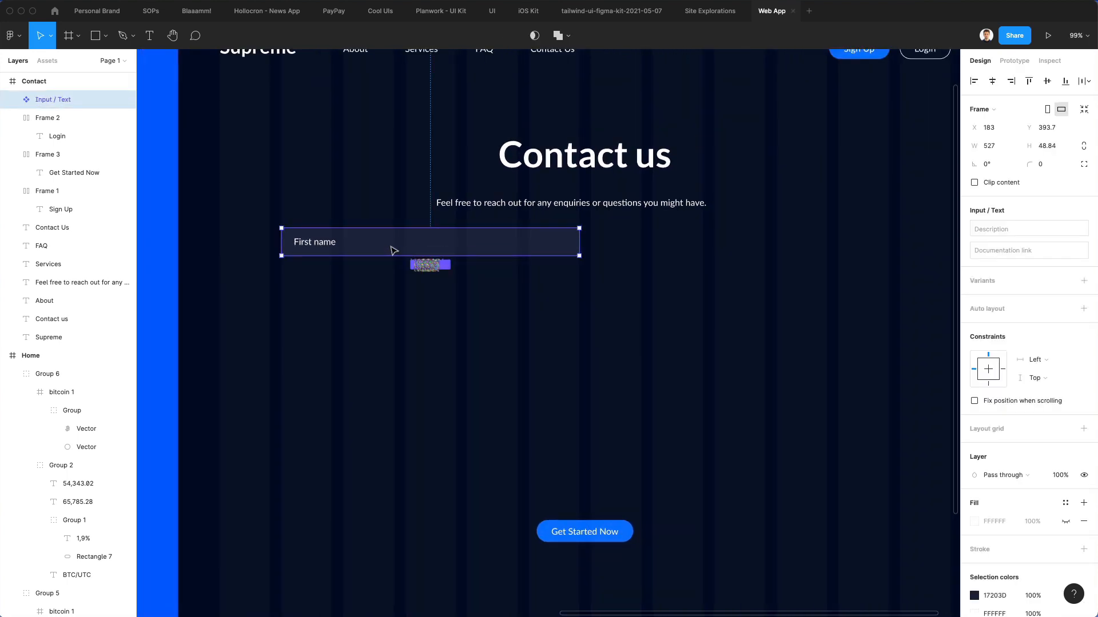
drag(383, 252, 674, 268)
double_click(621, 246)
double_click(617, 245)
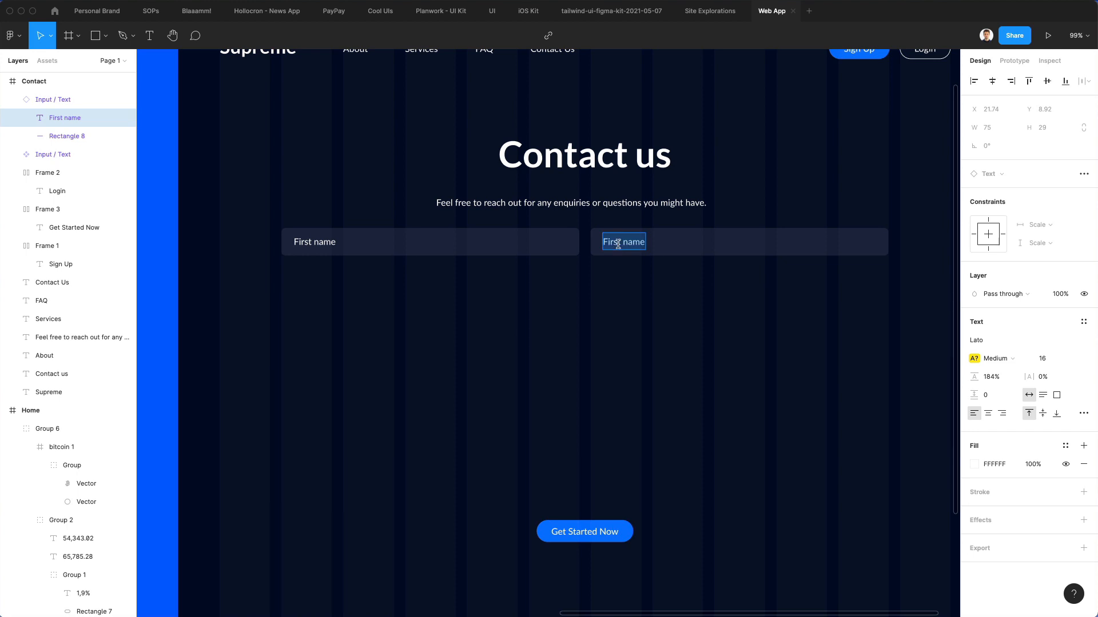
double_click(612, 243)
text(Last)
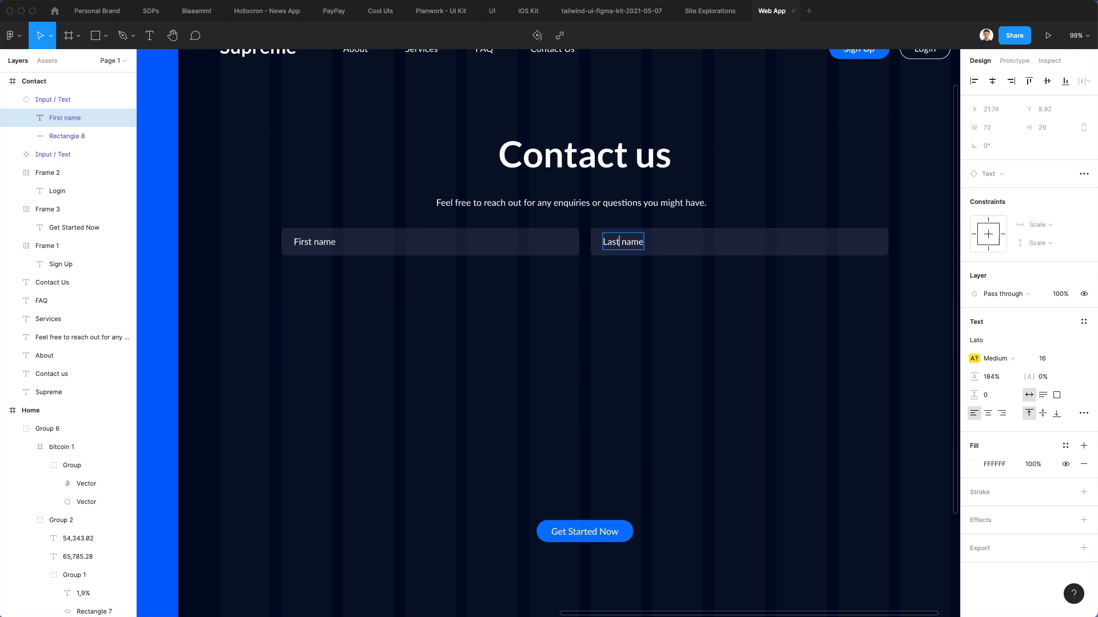
click(652, 304)
scroll(648, 303, right, 3)
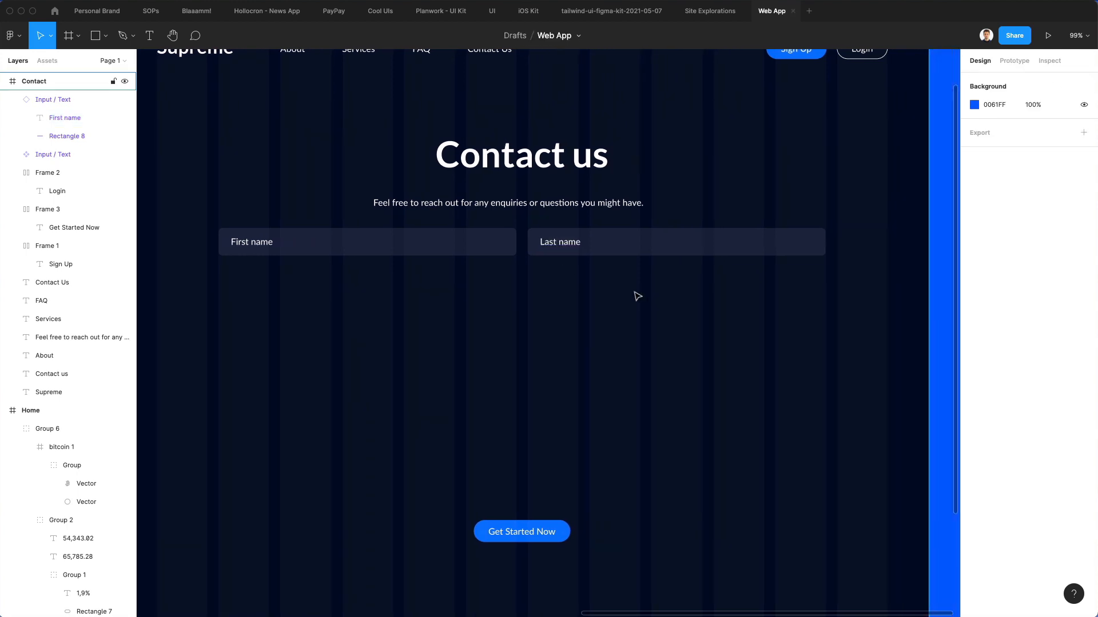
click(302, 243)
drag(302, 243, 277, 284)
key(super+z)
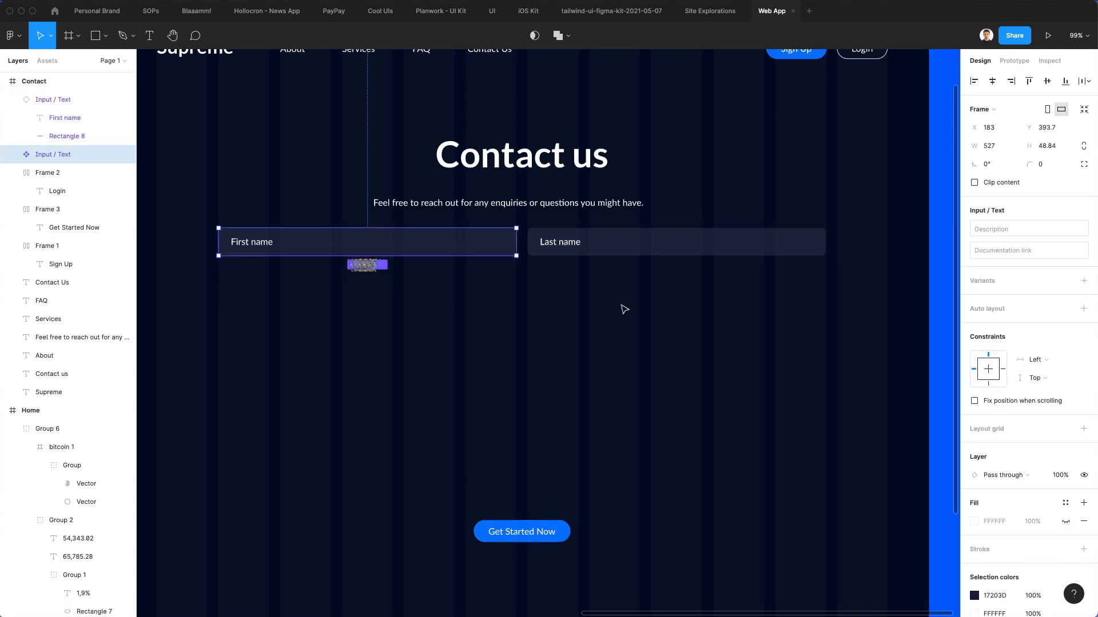
Step: Duplicate both name fields as a second row at Y 462 and label the copies "Email" and "Repeat Email"
drag(618, 304, 400, 282)
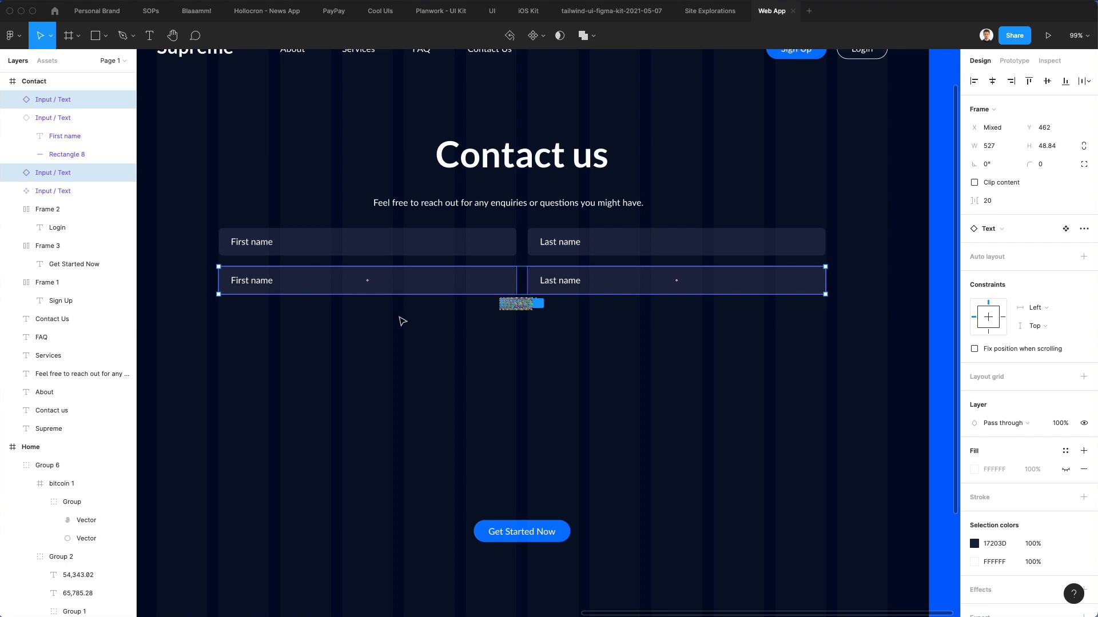
click(400, 319)
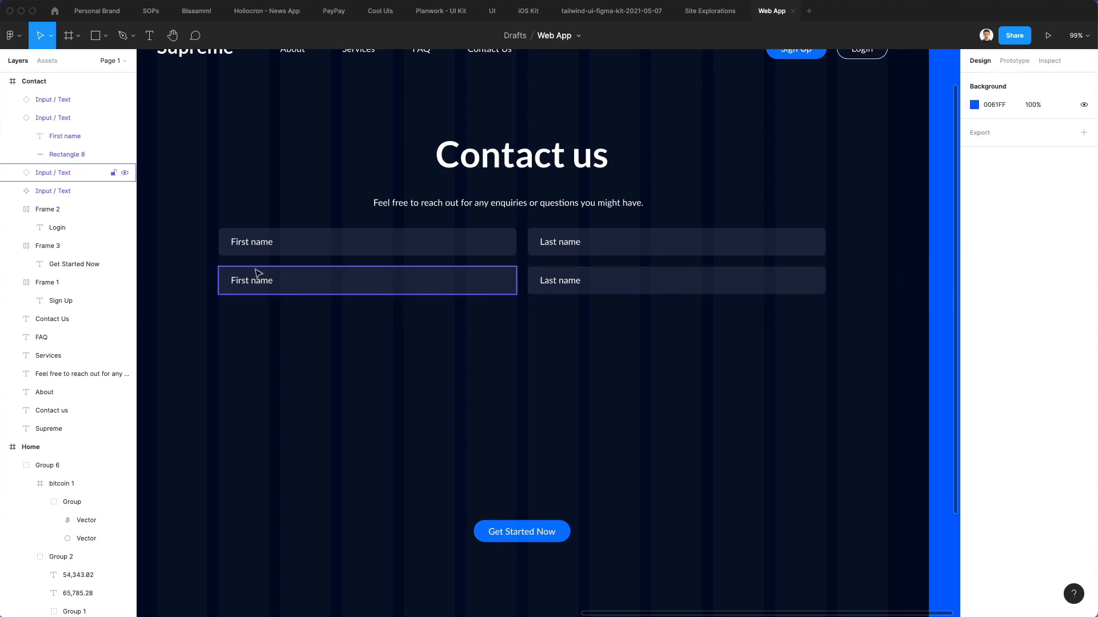
double_click(252, 280)
text(Ema)
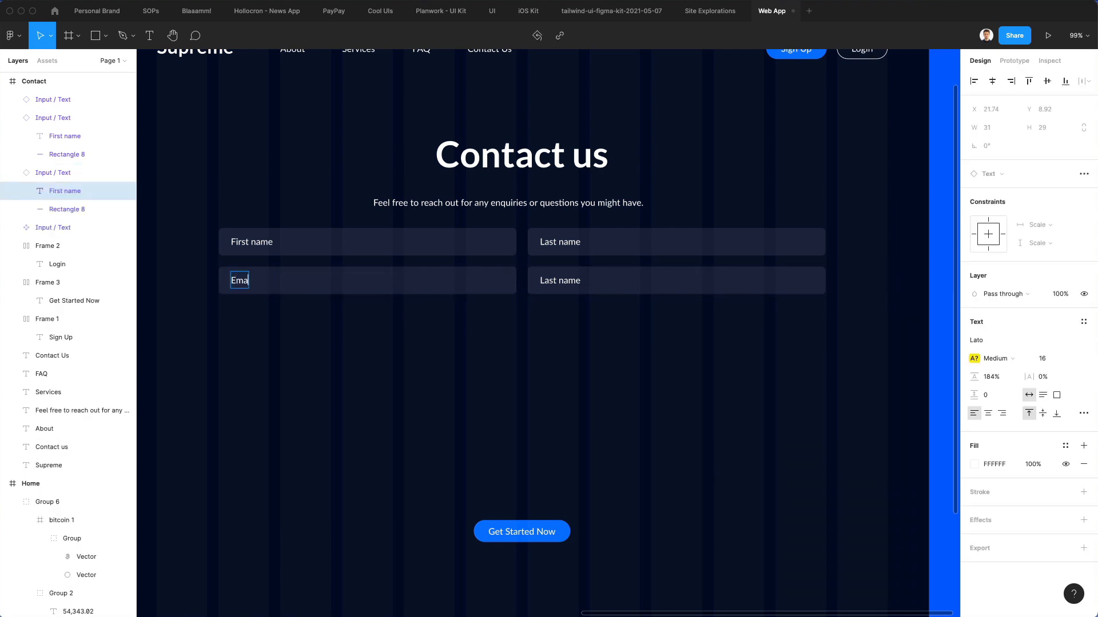
text(il)
double_click(569, 281)
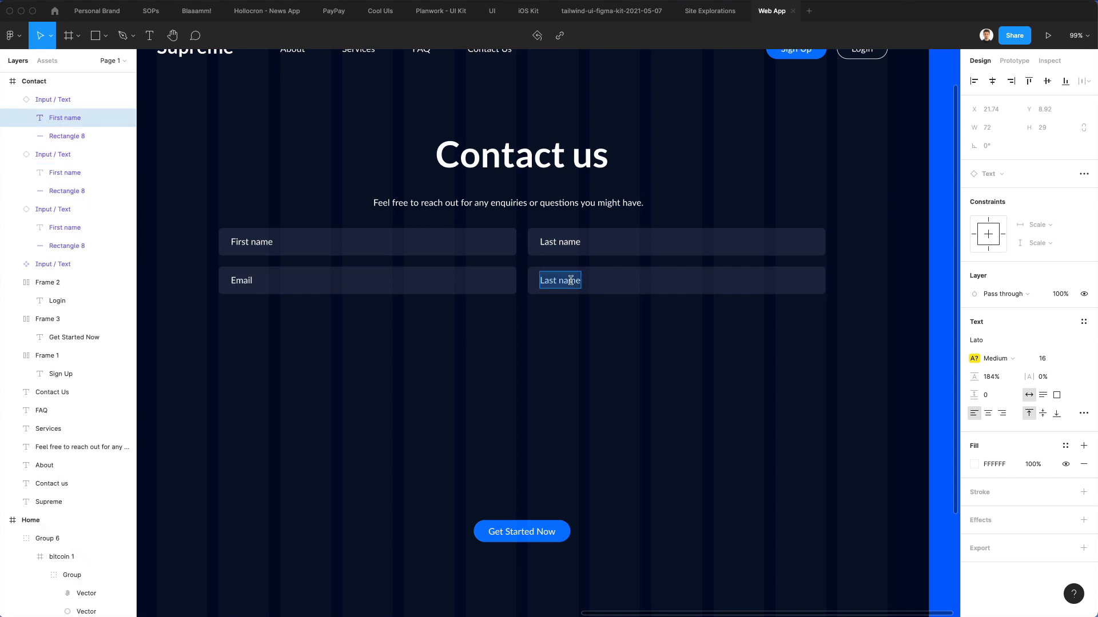
text(Email)
text(Repeat)
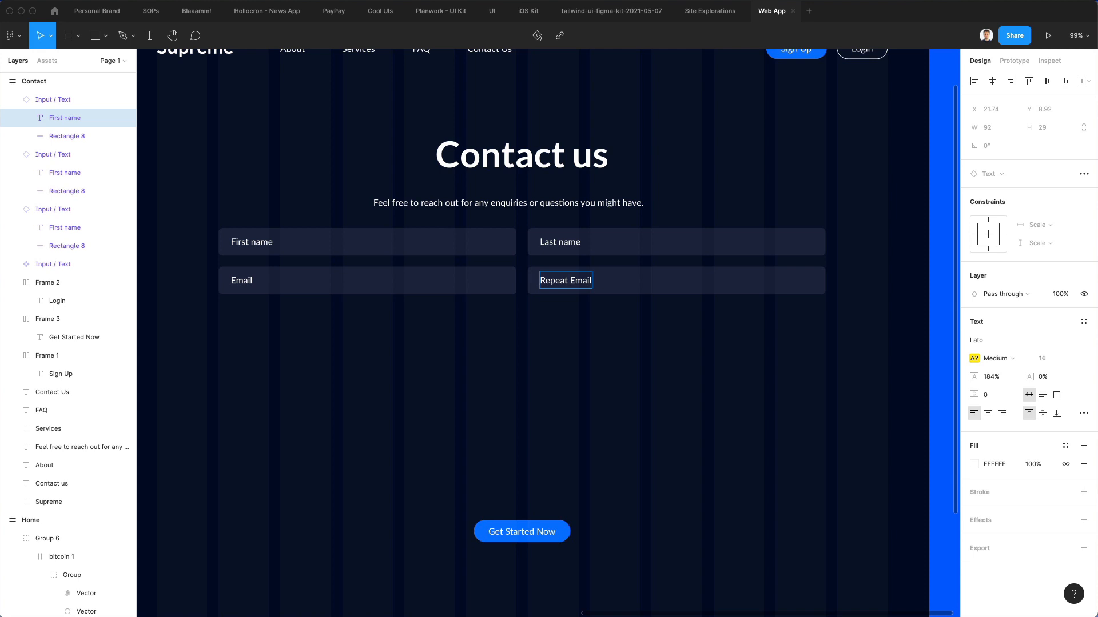
Step: Append an asterisk to the "Repeat Email" label and colour only the asterisk red FF0000
text( e)
click(974, 463)
drag(934, 370, 977, 299)
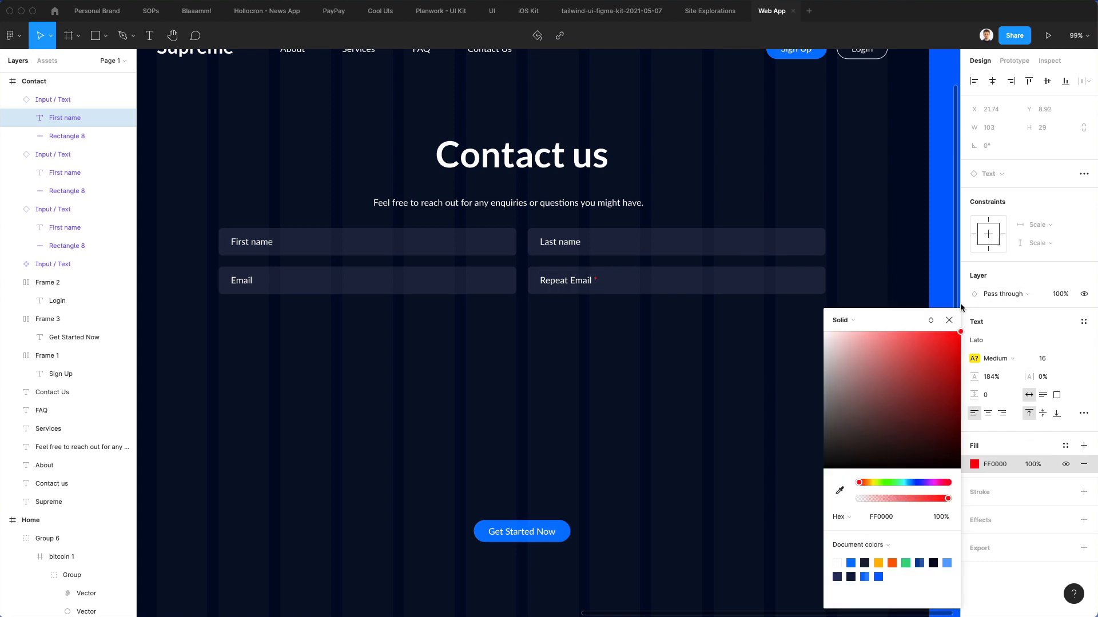
click(674, 365)
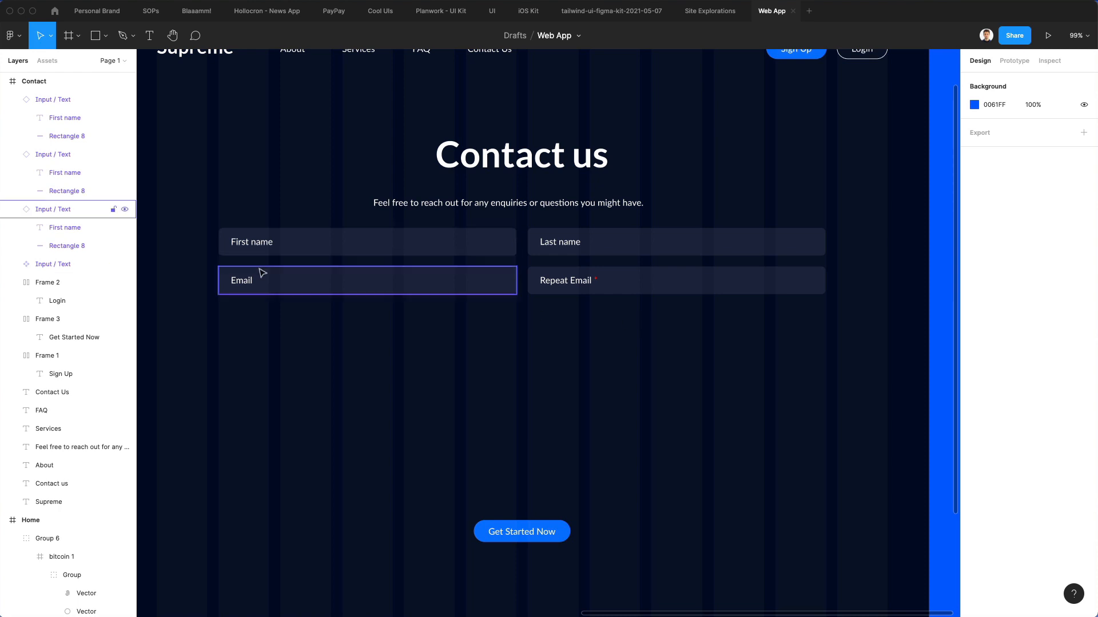
Step: Duplicate the Email field below at Y 530 and enlarge the copy to 1074 × 235 across both columns
drag(287, 278, 281, 324)
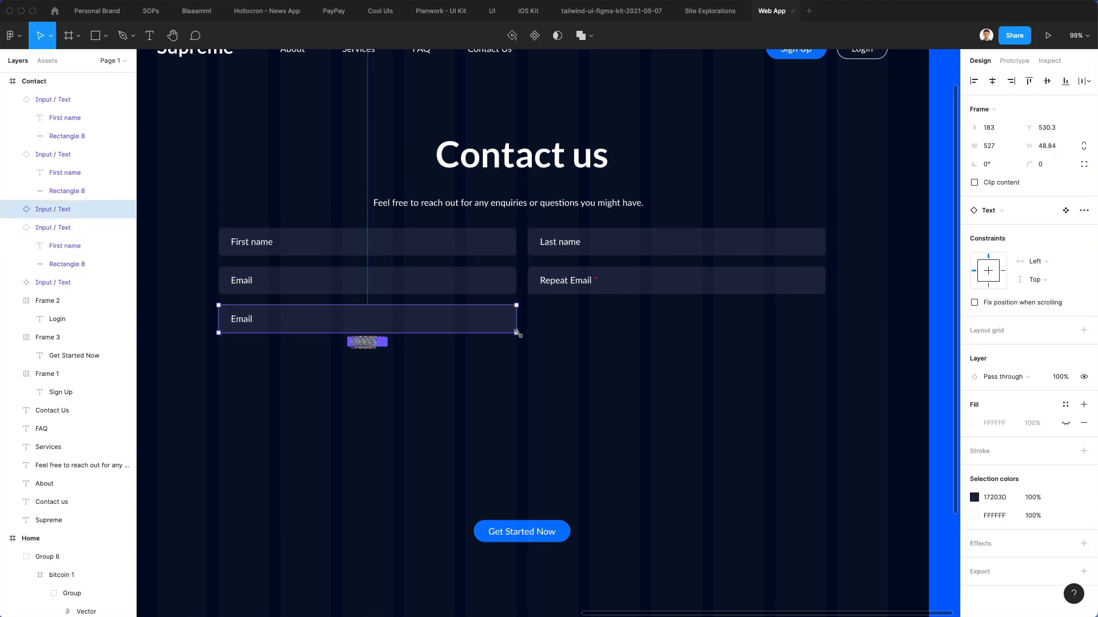
drag(517, 333, 825, 441)
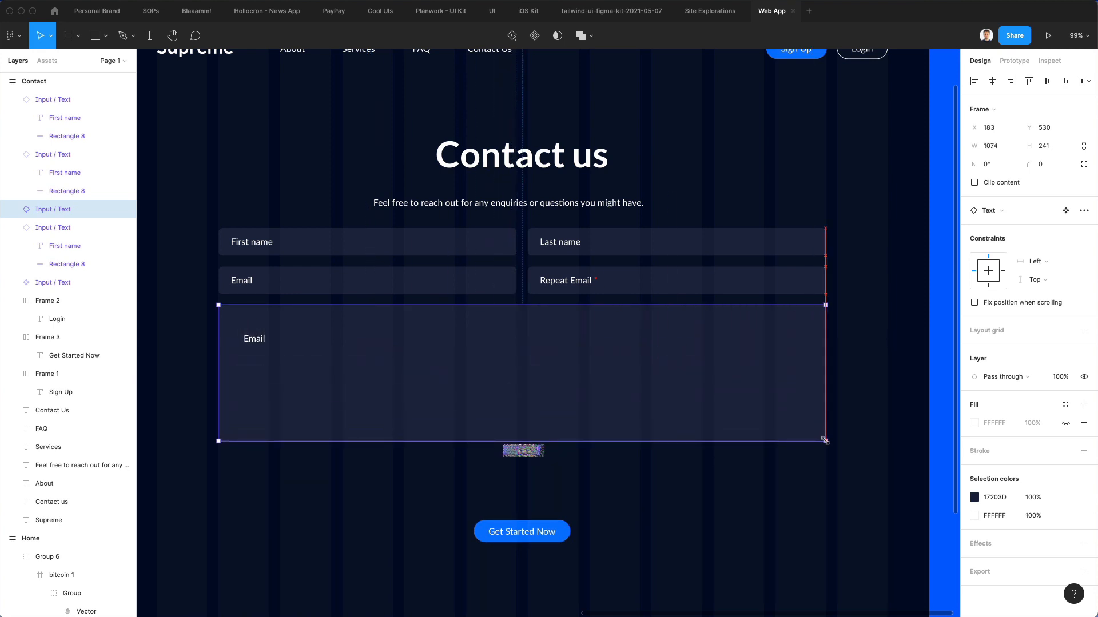
drag(825, 442, 825, 438)
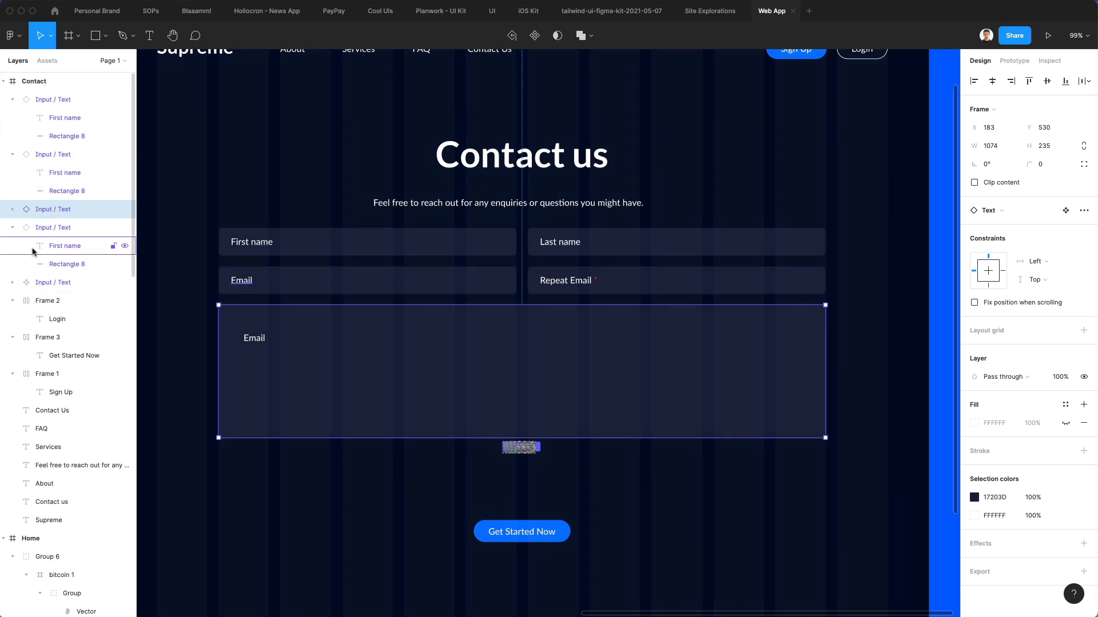
Step: Set the constraints of the main component's "First name" label to Left and Top
click(33, 285)
double_click(264, 243)
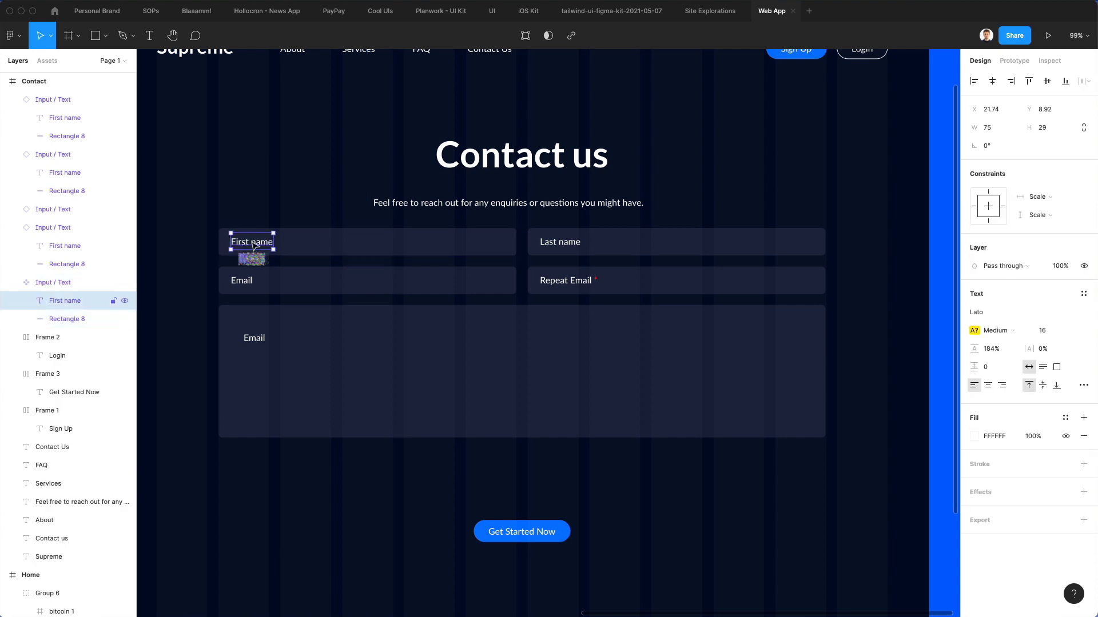
click(974, 208)
click(988, 193)
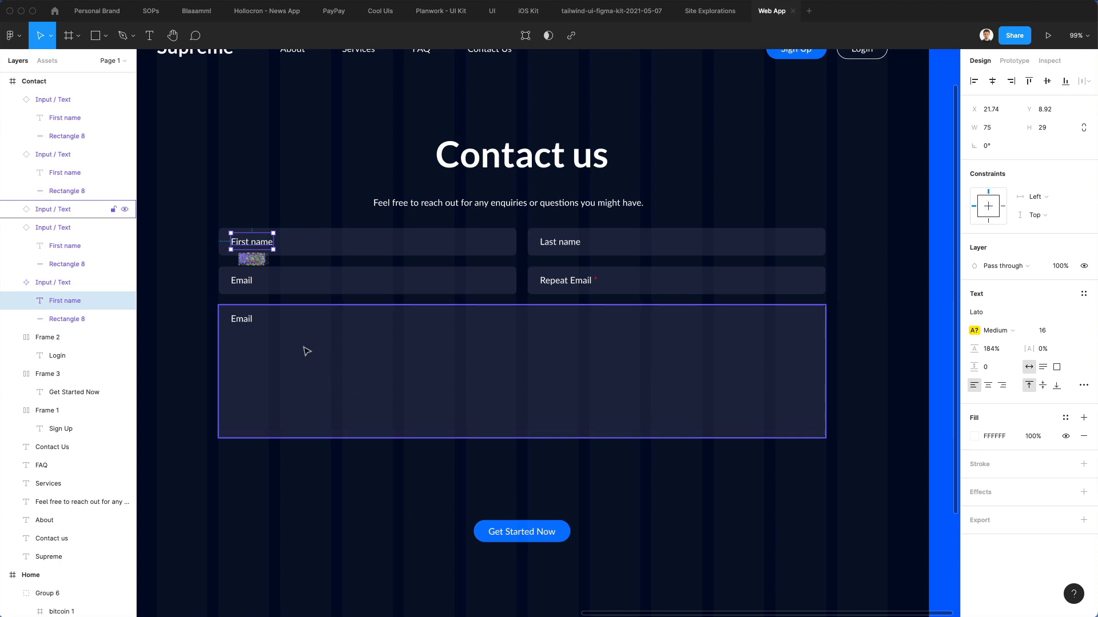
Step: Test the label constraints by shrinking the large message field and undo the resize
click(572, 352)
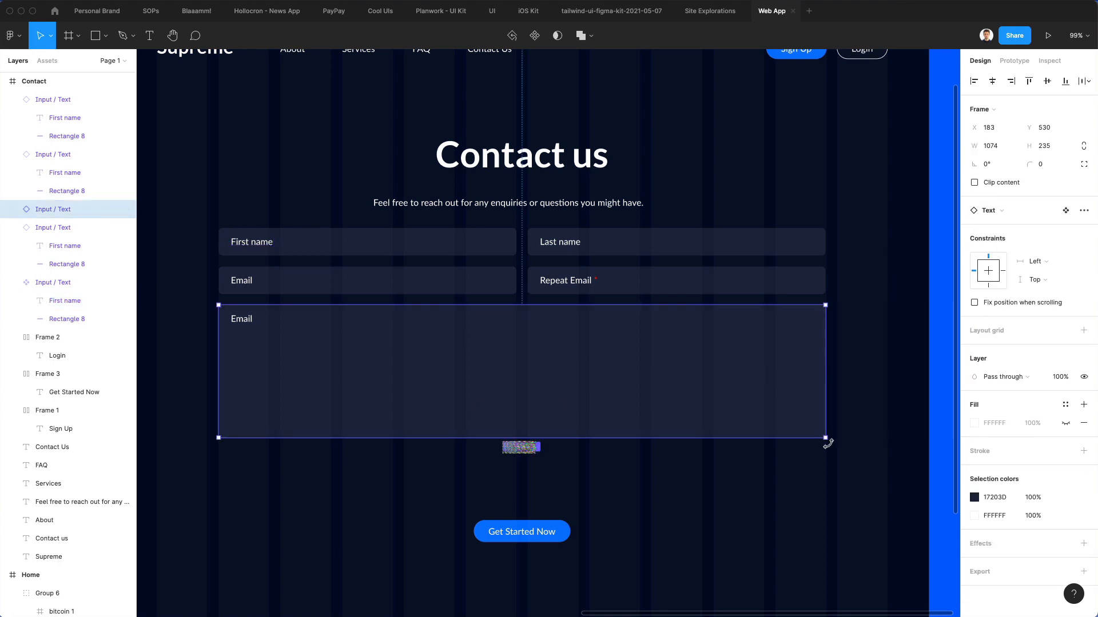
drag(825, 438, 419, 375)
key(super+z)
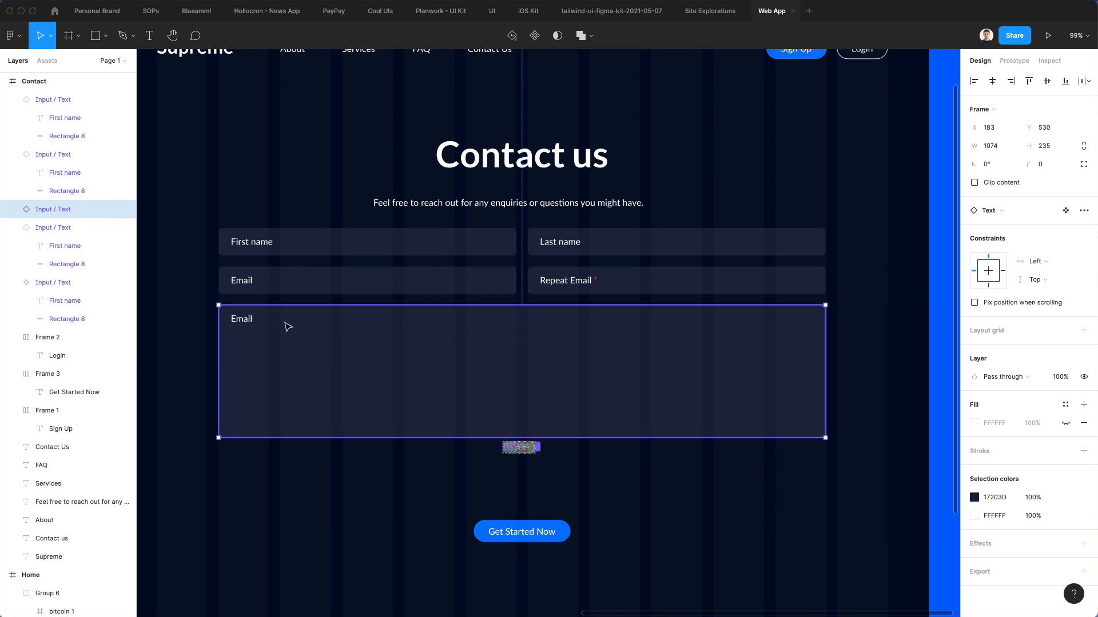
Step: Change the large field's label to "Your message" and reduce the field's height to 216
double_click(255, 321)
double_click(253, 322)
text(Your message)
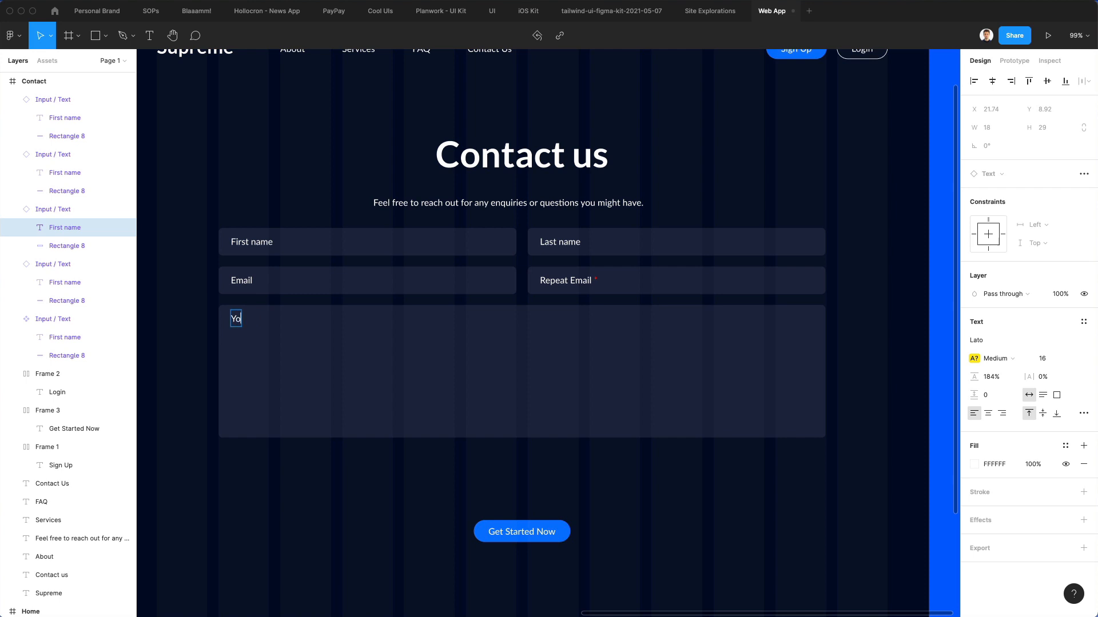
click(550, 442)
click(593, 431)
drag(593, 436, 598, 426)
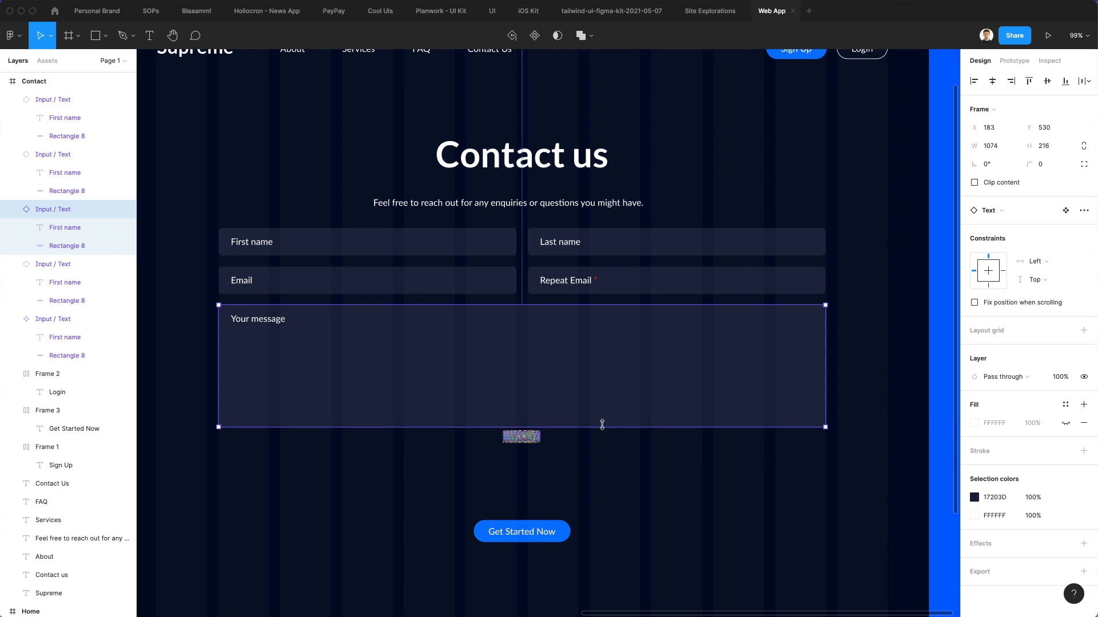
click(650, 453)
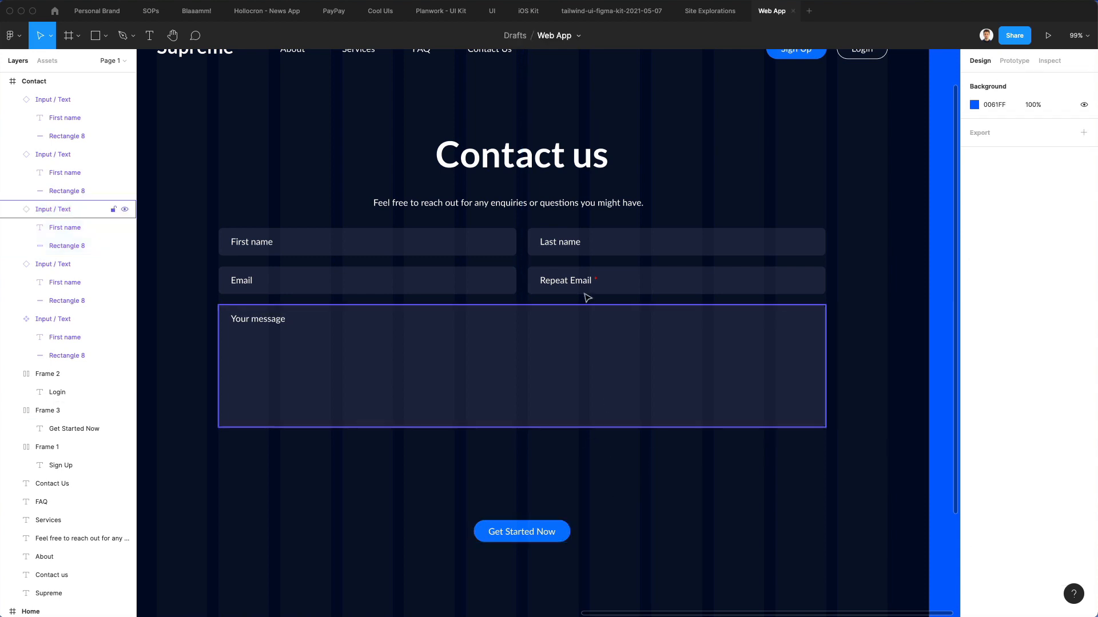
Step: Duplicate the intro sentence below the message field, aligned to its right half, and replace the copy's text with "* Required"
click(530, 207)
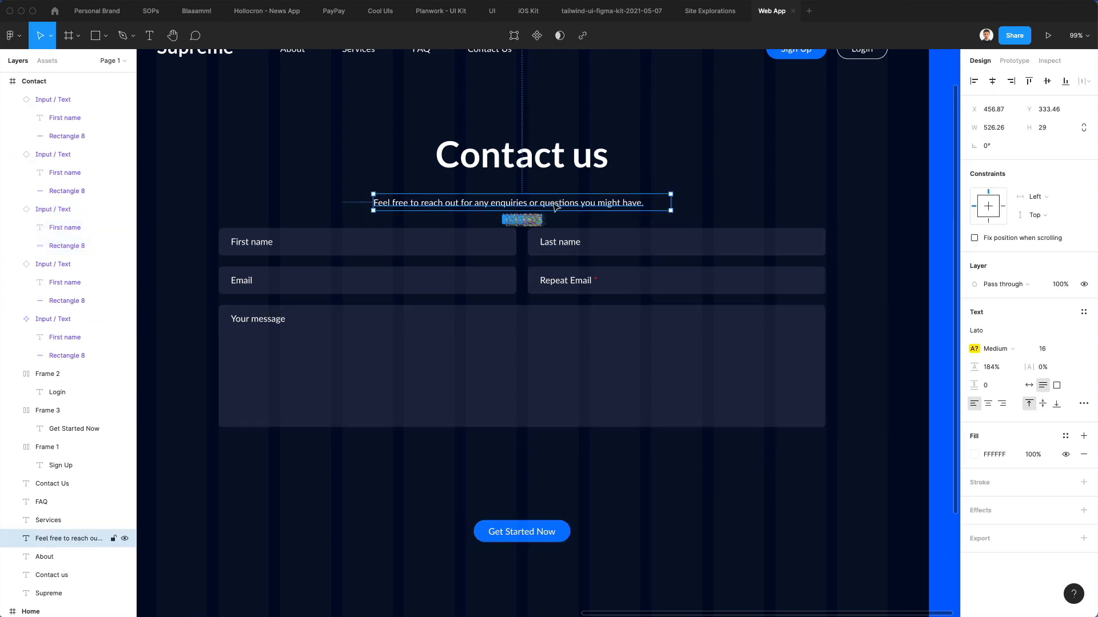
drag(555, 207, 711, 449)
double_click(707, 446)
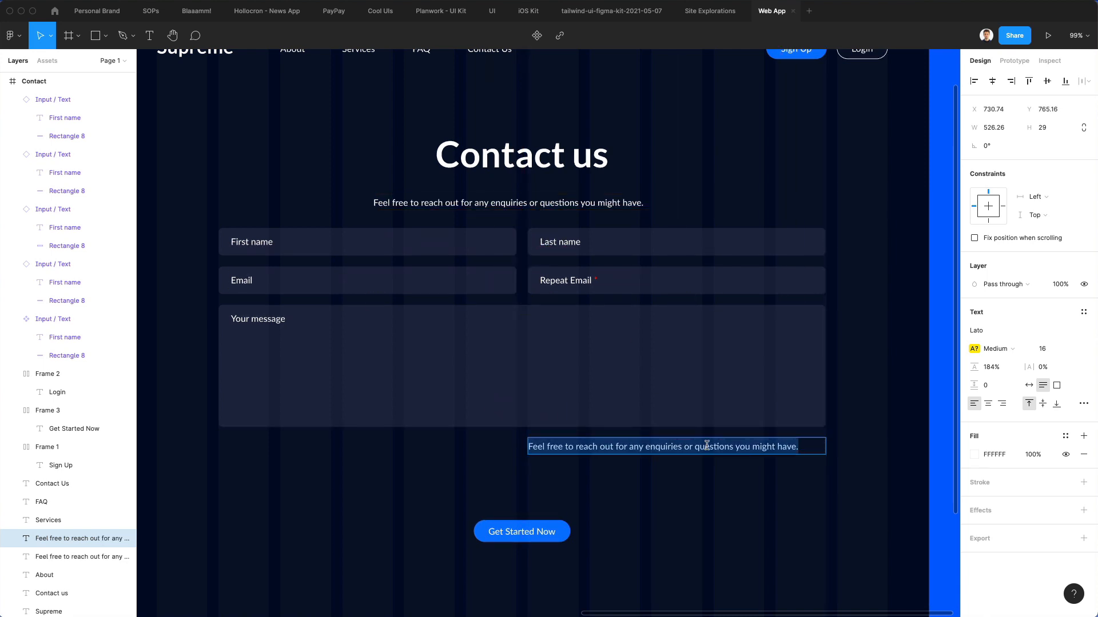
key(BackSpace)
text(•)
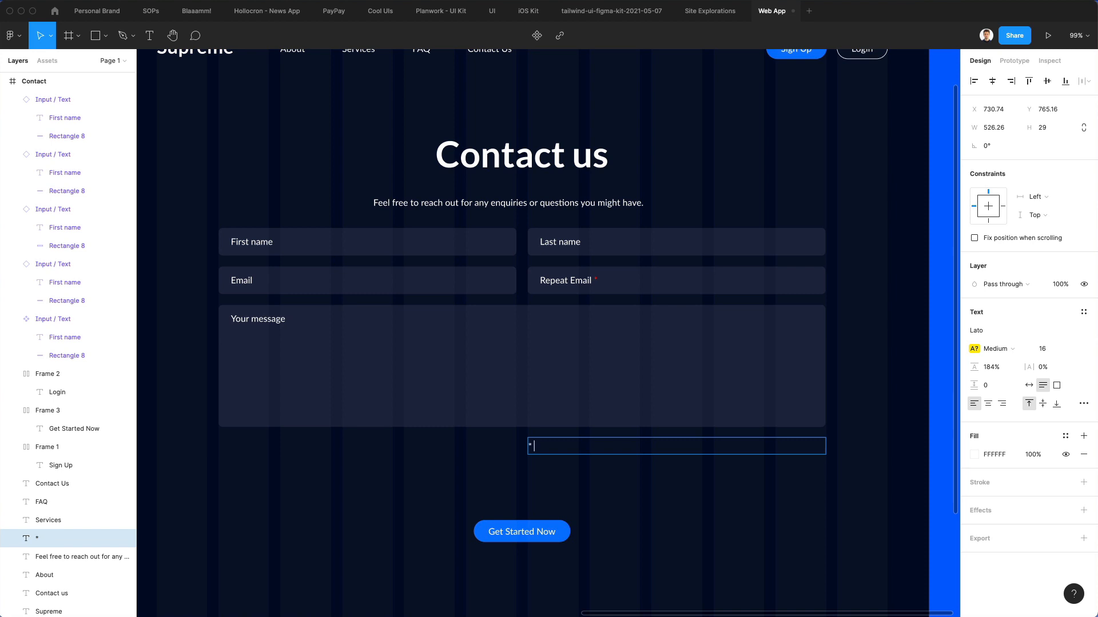
text( Req)
Step: Colour only the asterisk of the "* Required" note with the red FF0000 sampled from the "Repeat Email" asterisk
key(super+a)
key(shift+Left)
key(shift+Left)
key(shift+Left)
key(shift+Left)
key(shift+Left)
key(shift+Left)
key(shift+Left)
scroll(524, 286, up, 5)
key(ctrl+c)
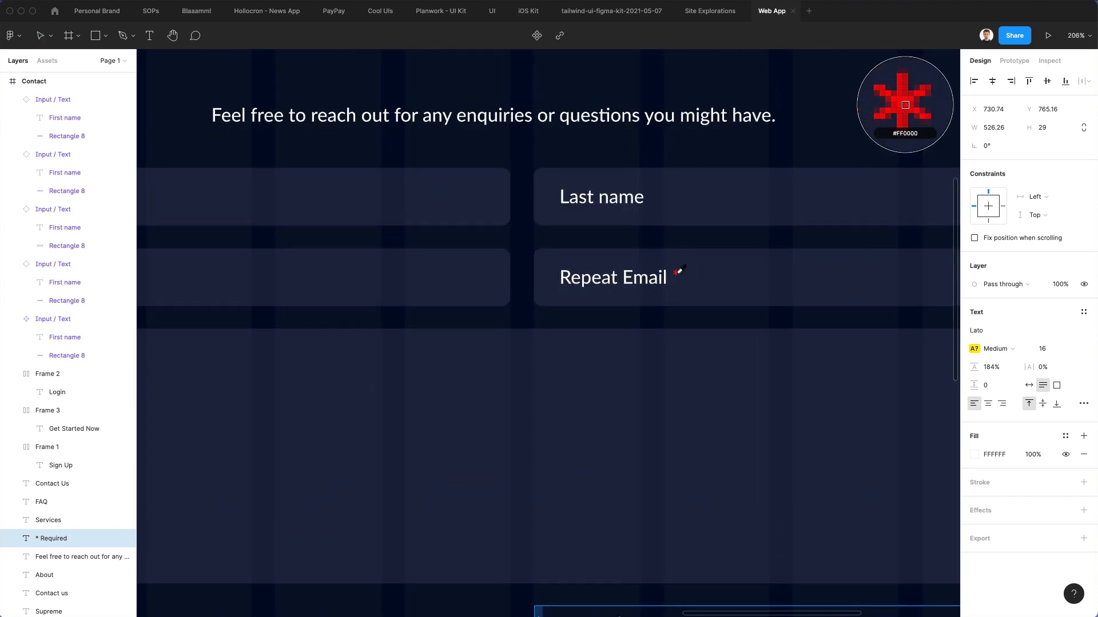
click(679, 270)
scroll(656, 328, down, 5)
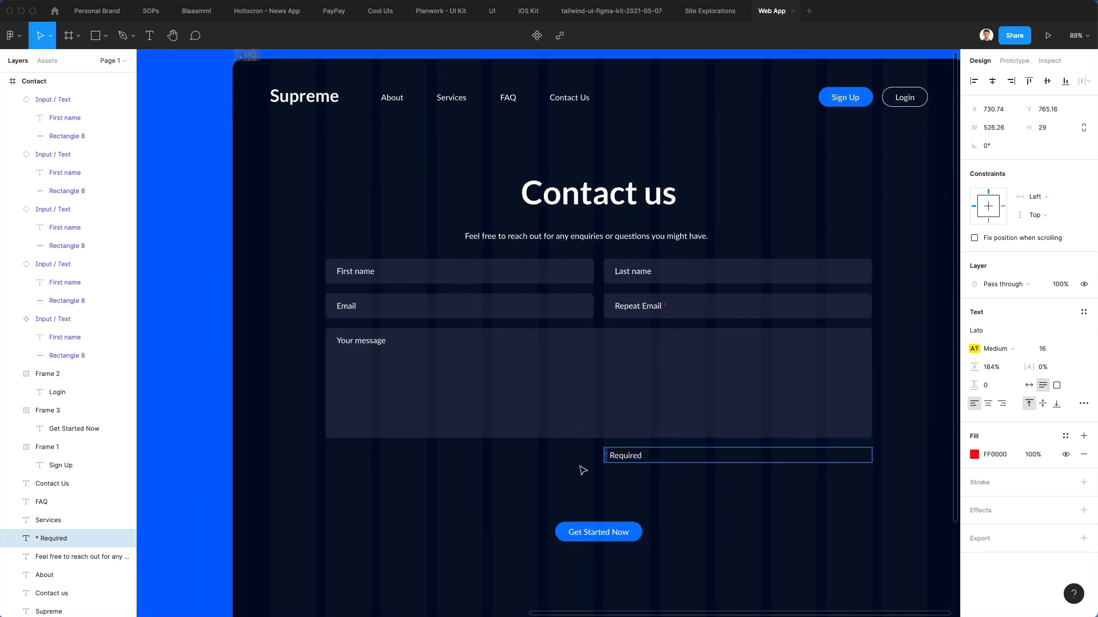
Step: Set the "* Required" note to auto width, place it under the message field's right end, and delete the extra copy at the left end
key(Escape)
click(1029, 384)
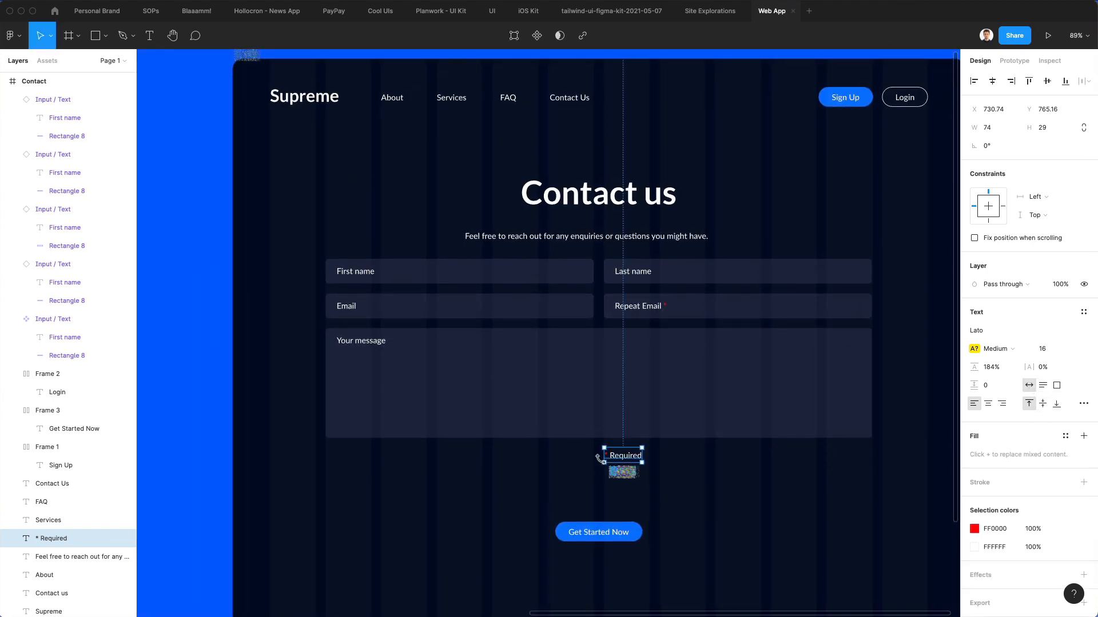
drag(624, 459, 362, 461)
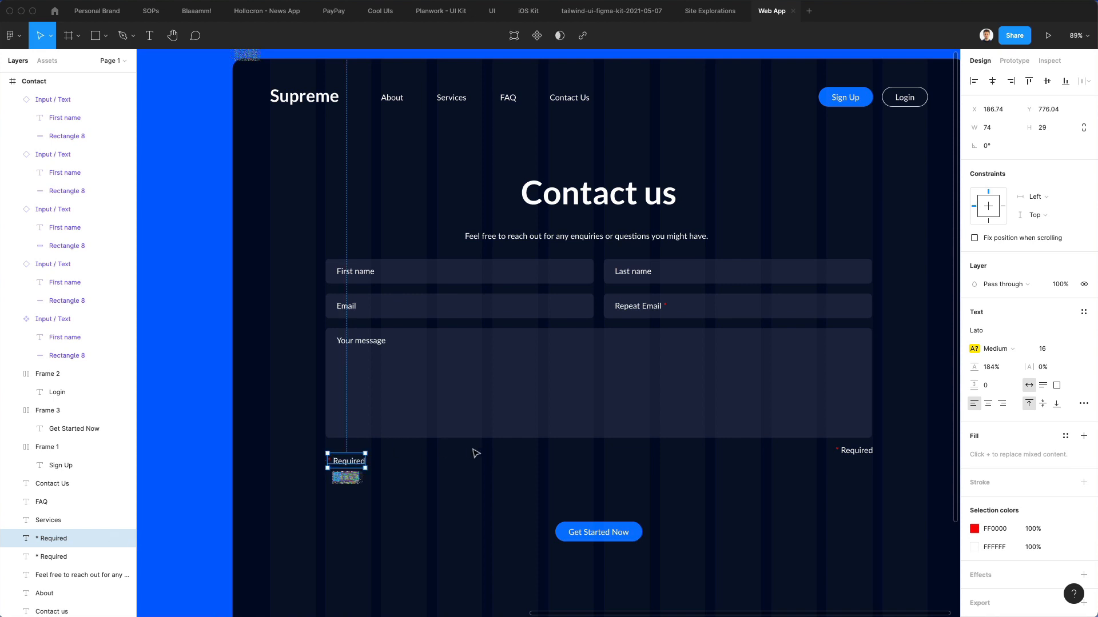
key(Delete)
Step: Duplicate the intro sentence below the message field's left end and replace its text with "I have read and confirm the Terms of Agreement"
drag(544, 245, 432, 463)
double_click(427, 458)
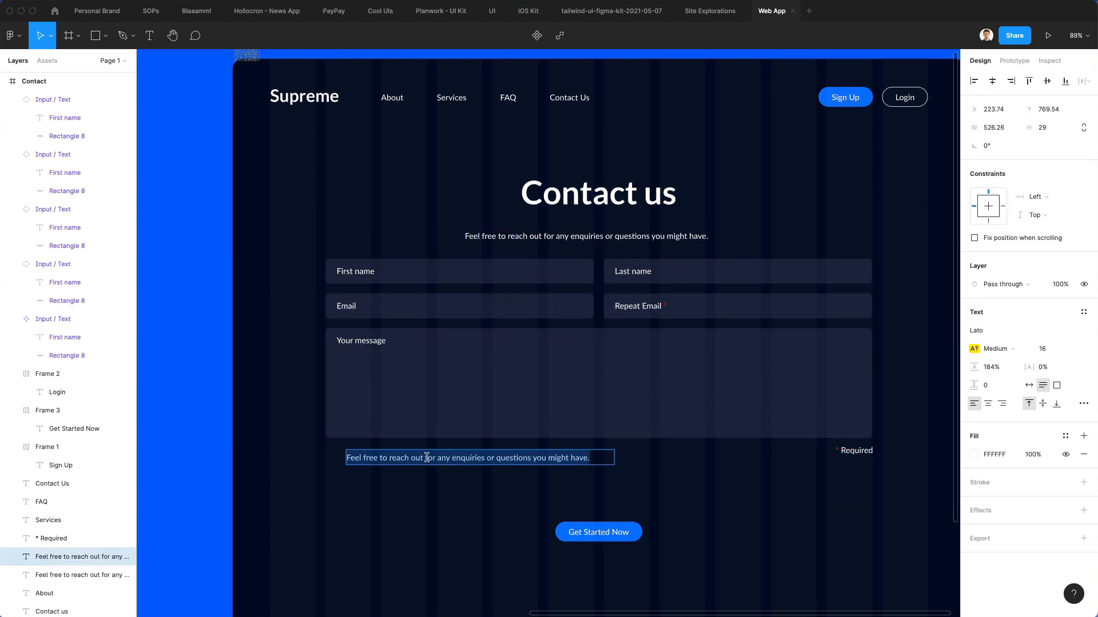
text(I)
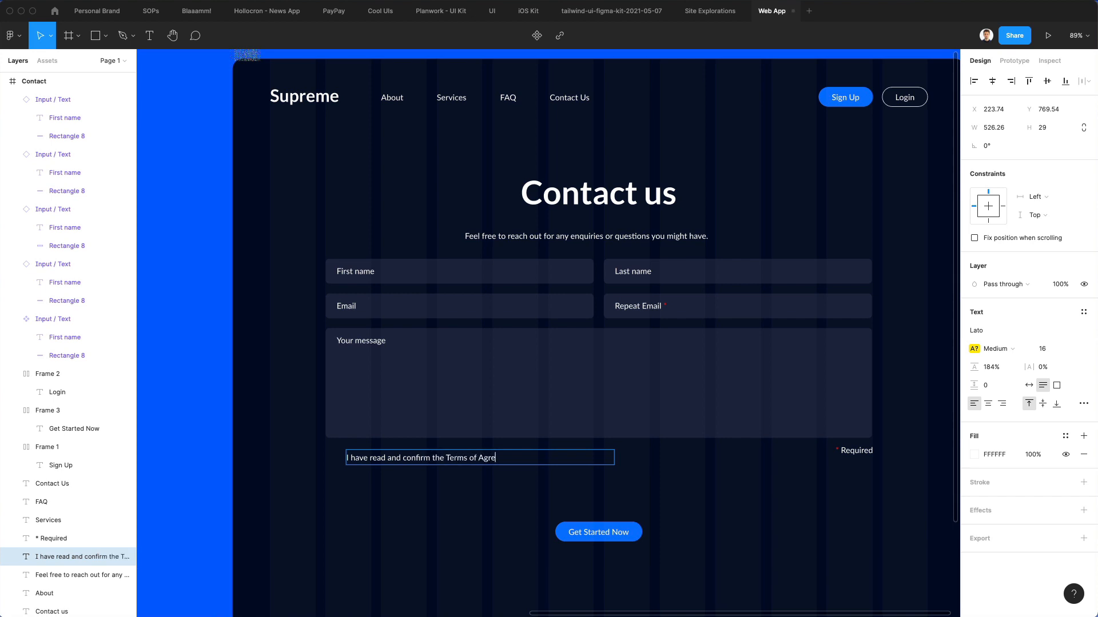
Step: Make the words "Terms of Agreement" bold and colour them with the blue 0075FF sampled from the Get Started Now button
key(shift+alt+Left)
key(shift+alt+Left)
key(shift+alt+Left)
scroll(713, 463, up, 1)
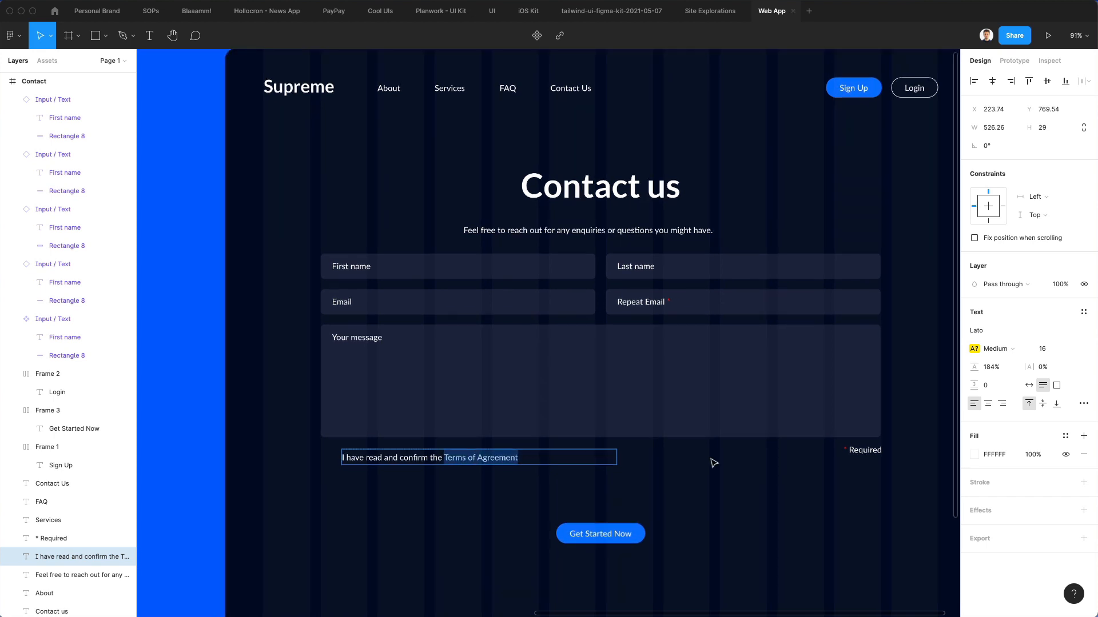
click(995, 348)
click(992, 394)
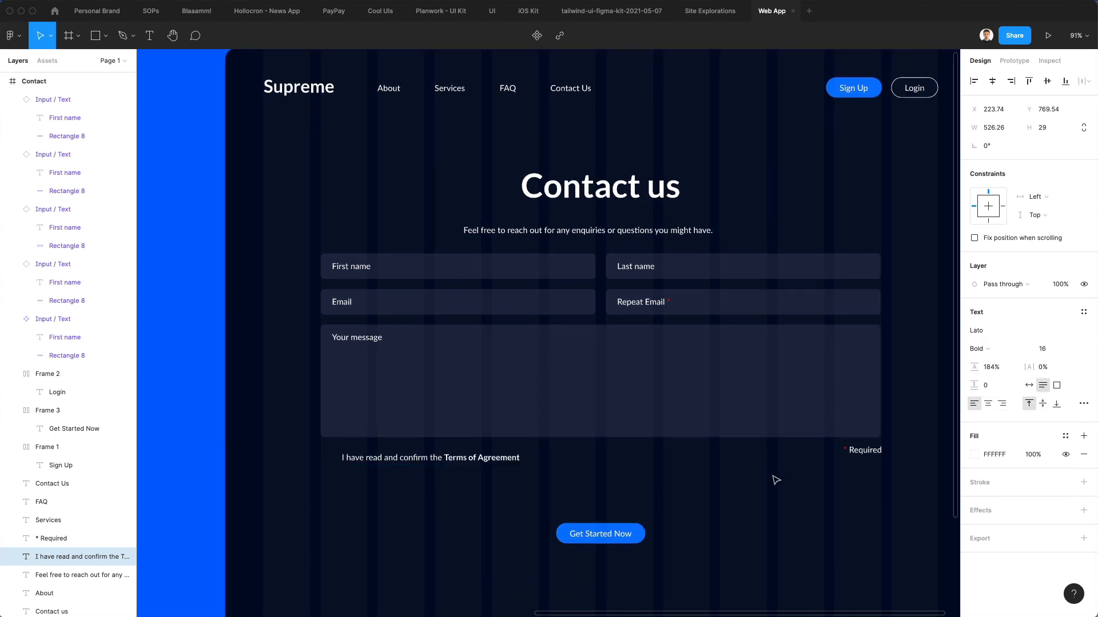
click(975, 454)
click(839, 490)
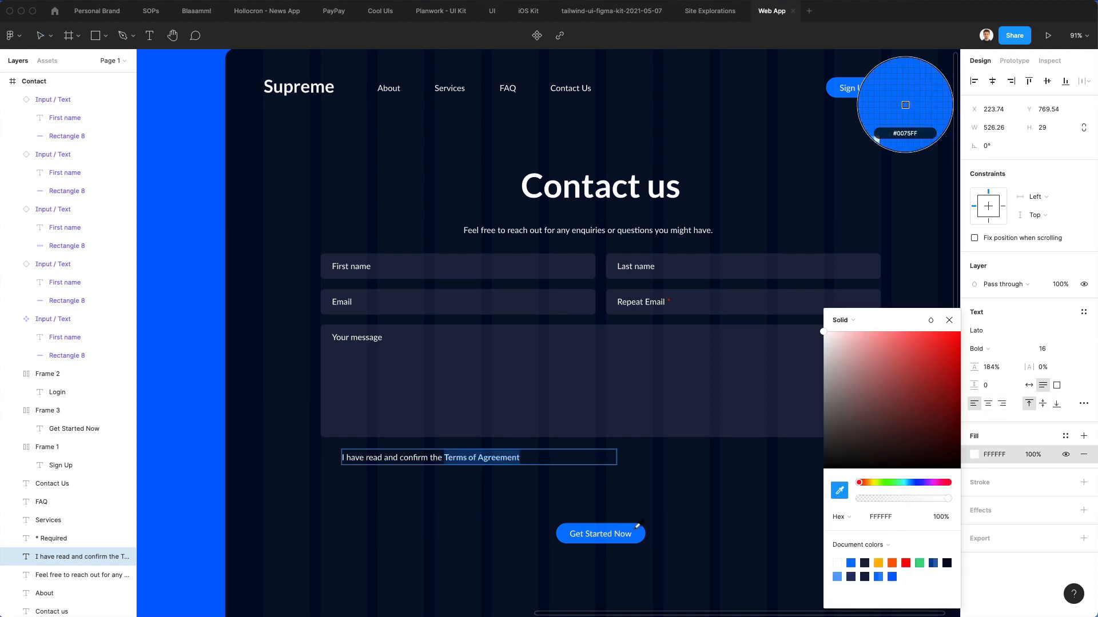
key(Escape)
click(675, 494)
Step: Shift the agreement sentence slightly left and up, closer to the message field
drag(409, 458, 401, 457)
click(404, 507)
click(400, 505)
Step: Draw a checkbox square about 22 × 22 before the agreement sentence and align its left edge with the message field
scroll(394, 504, up, 10)
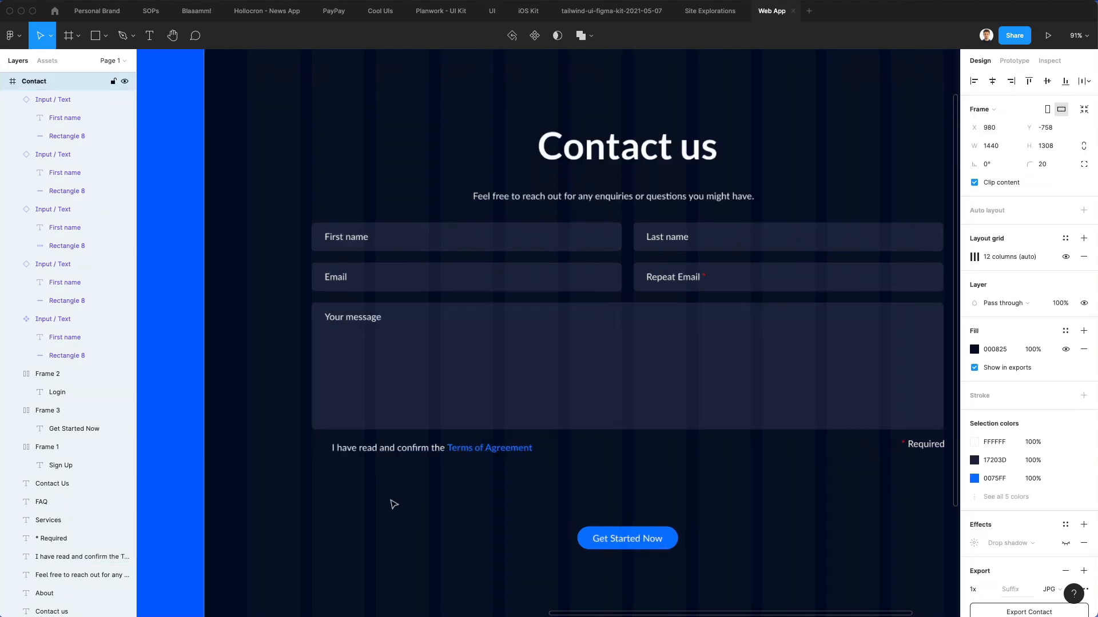
scroll(393, 504, left, 2)
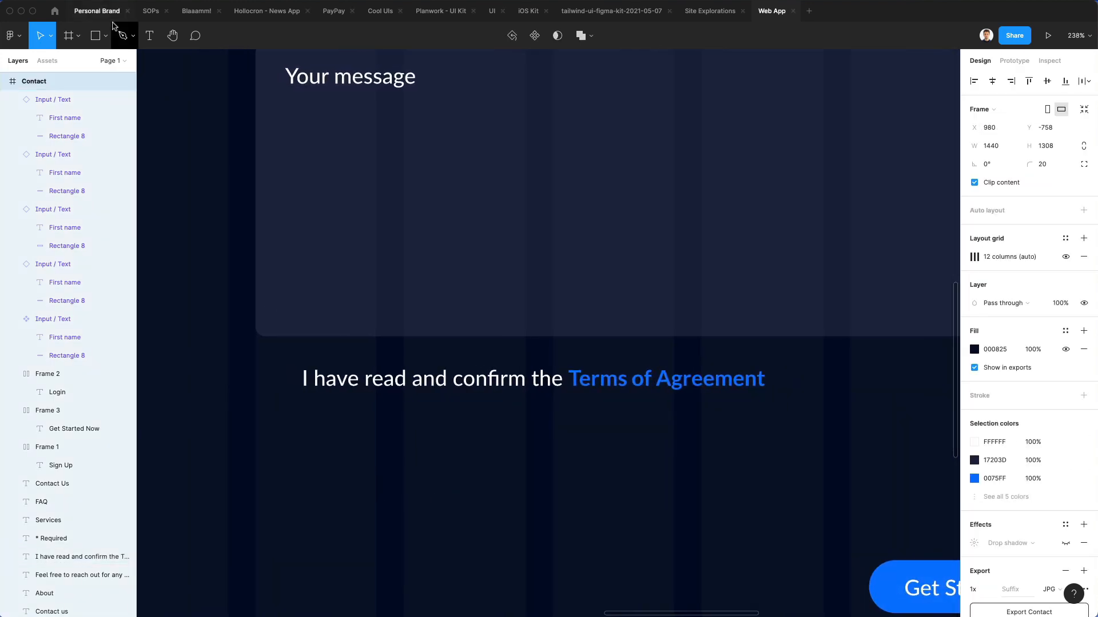
key(r)
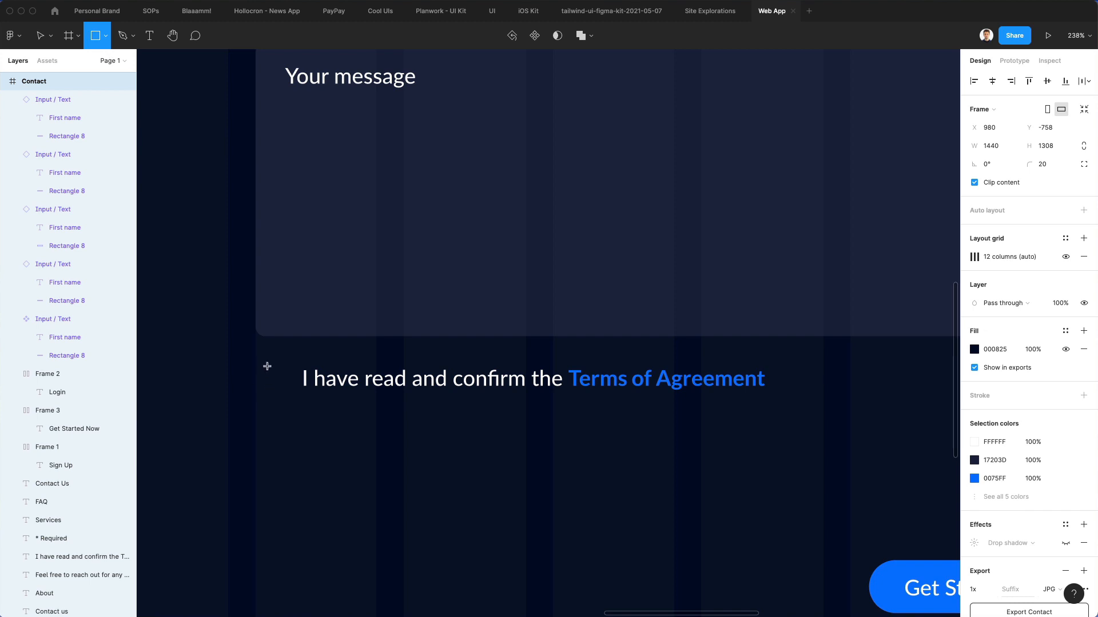
drag(267, 366, 296, 396)
key(Up)
key(Up)
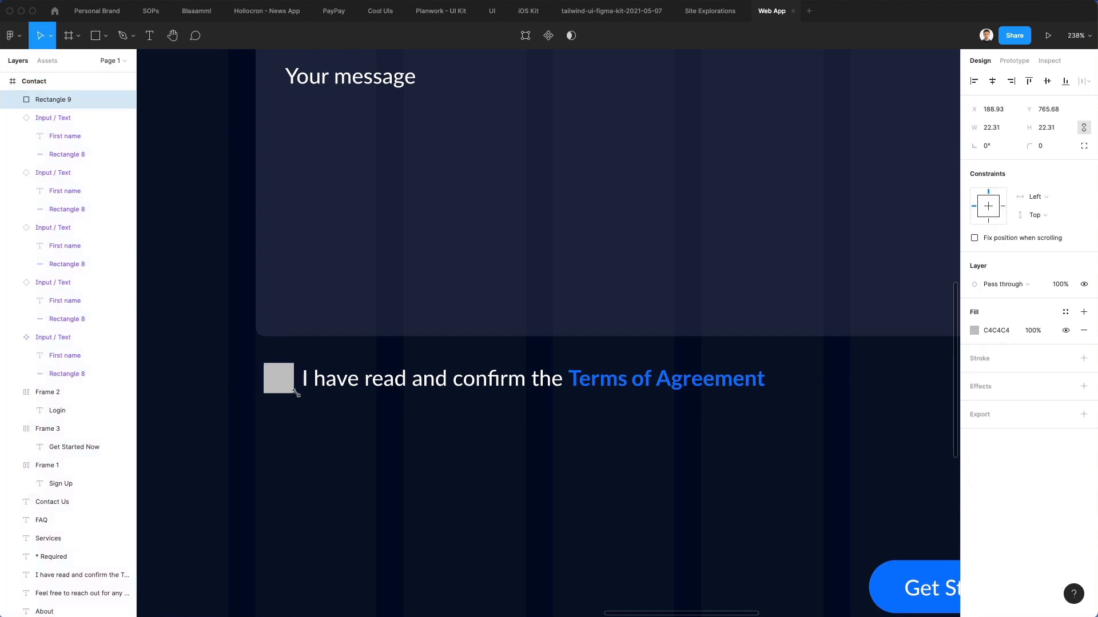
key(Left)
key(Left)
key(Left)
key(Left)
key(Left)
key(Left)
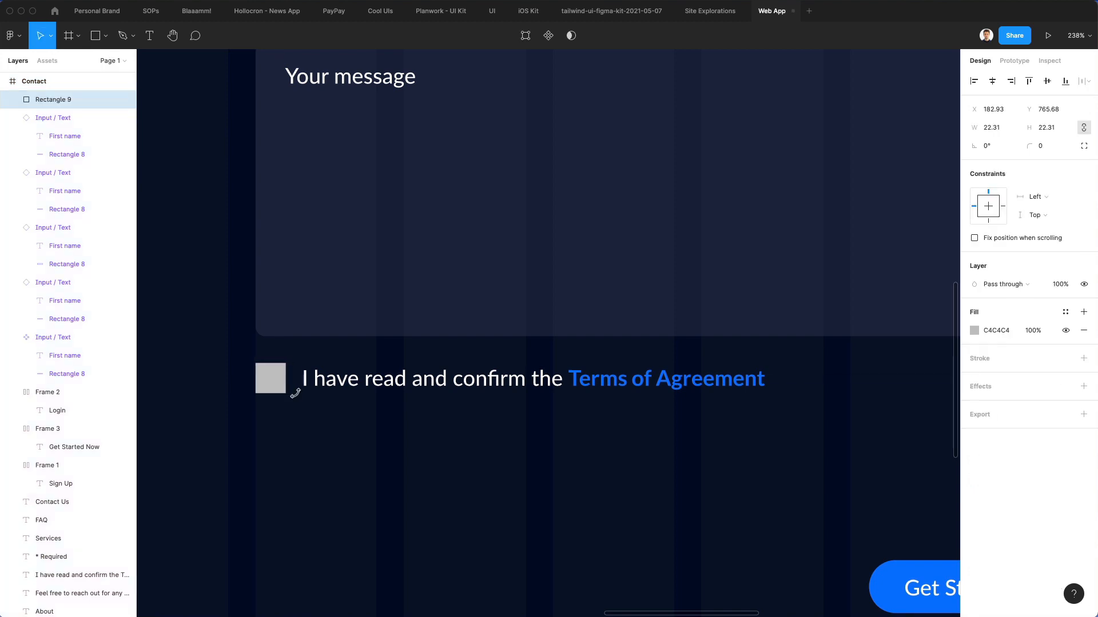
Step: Fill the checkbox square with the white FFFFFF sampled from the agreement sentence
key(i)
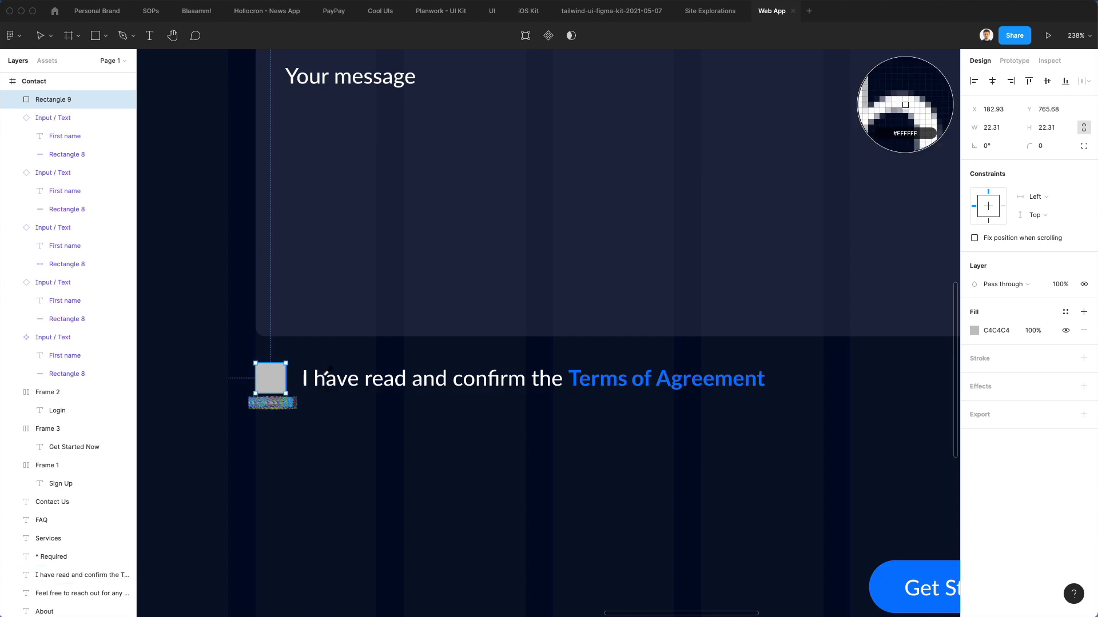
click(401, 378)
click(417, 436)
click(282, 389)
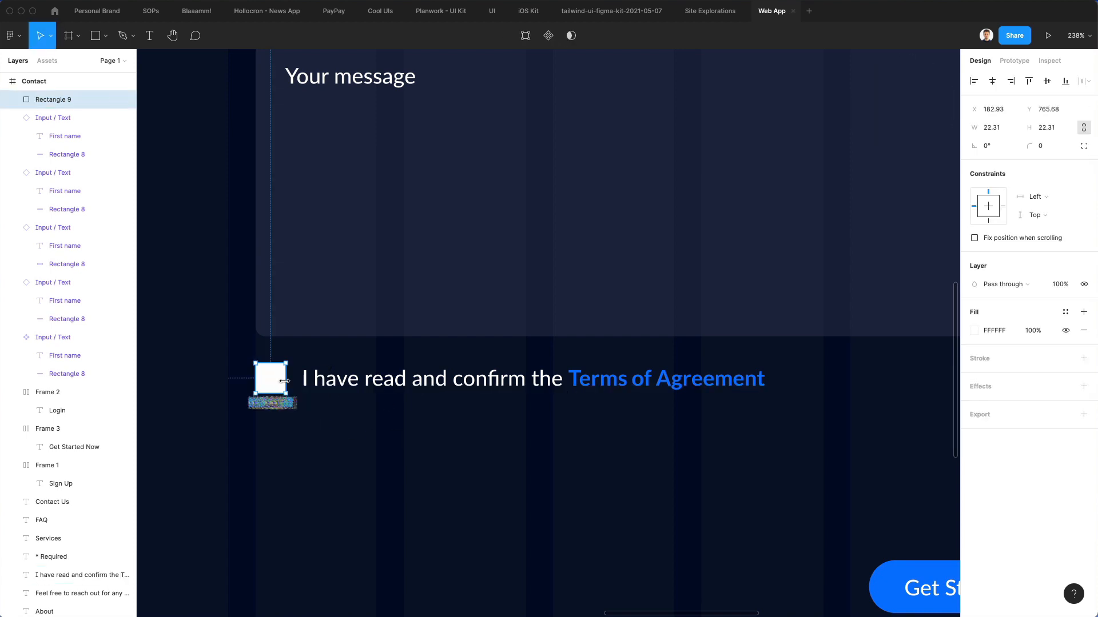
Step: Move the agreement sentence 3 px right, away from the checkbox, to X 220.14
click(375, 391)
key(Right)
key(Right)
key(Right)
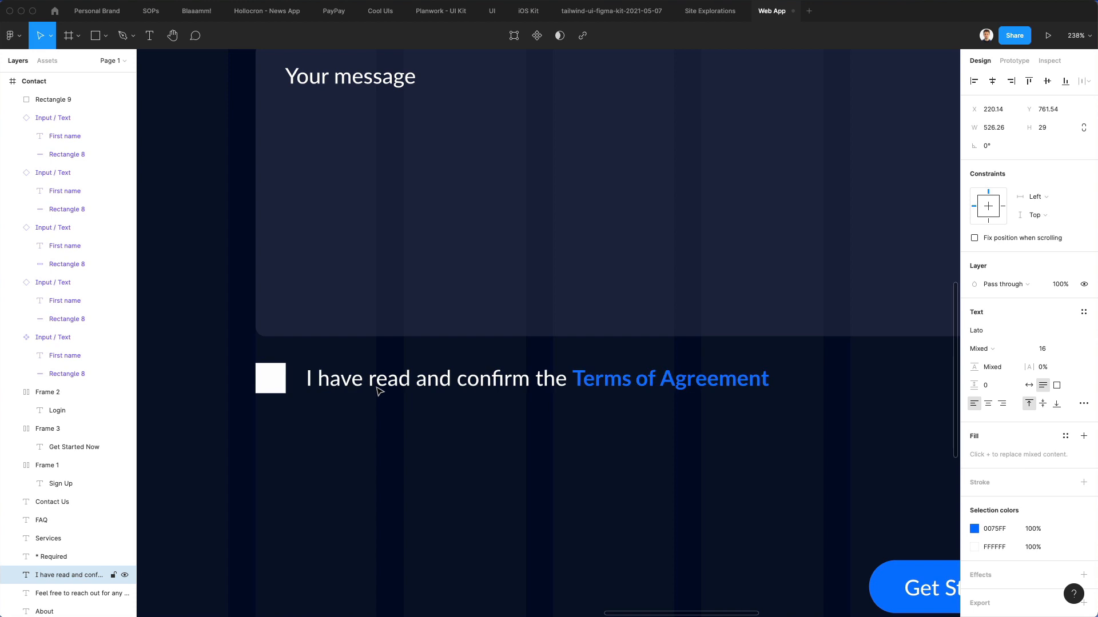
Step: Round the checkbox square's corners with a radius of 4
scroll(377, 391, down, 5)
click(313, 381)
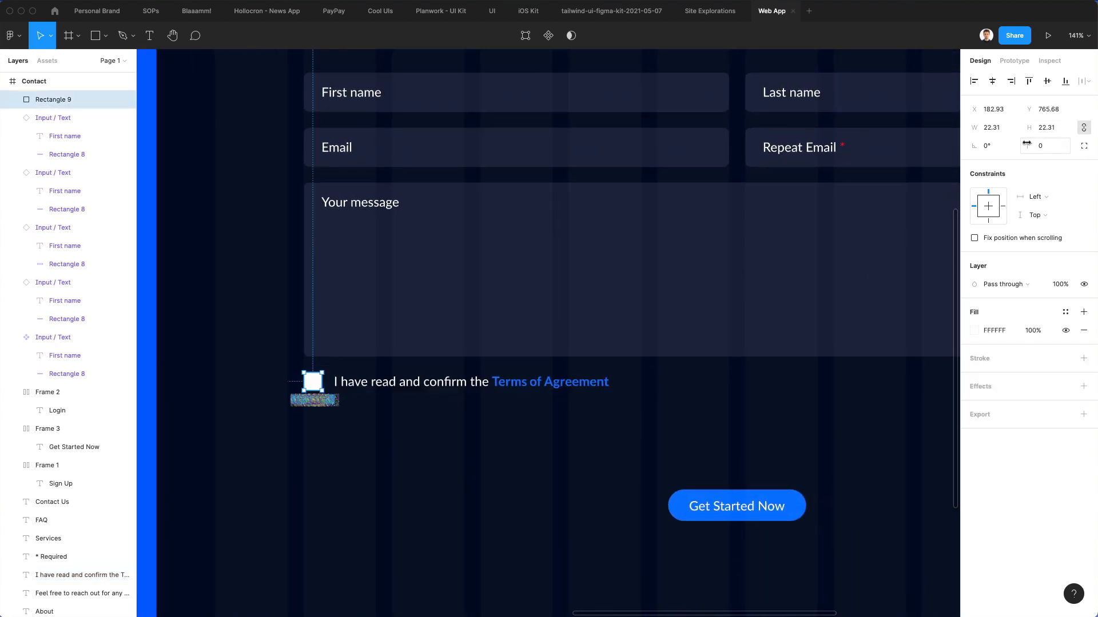
drag(1027, 143, 1076, 142)
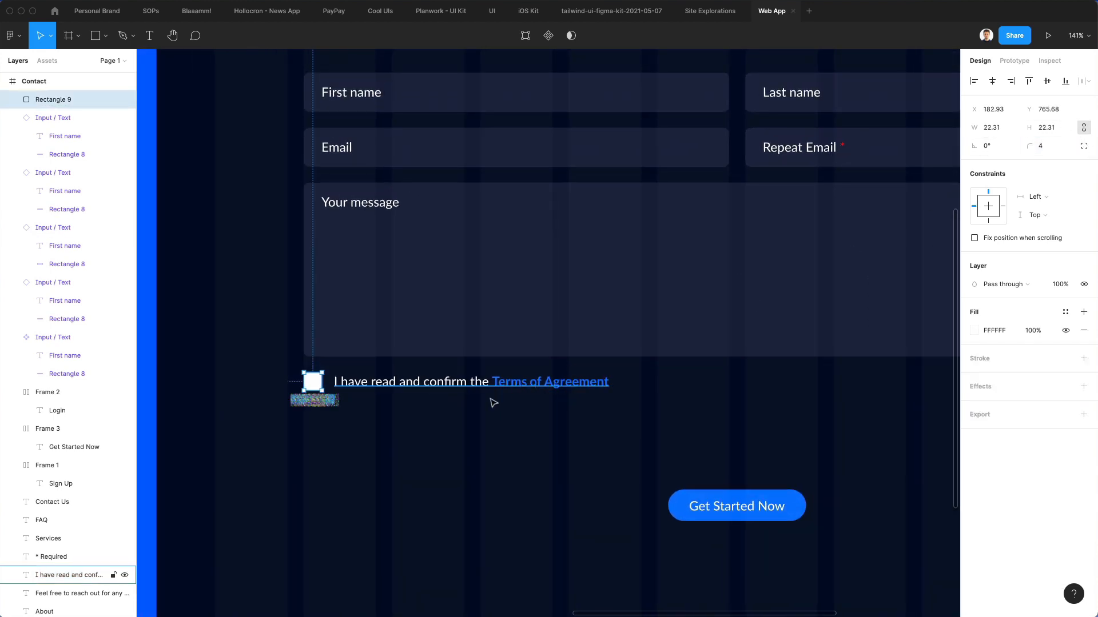
click(472, 417)
Step: Nudge the checkbox and agreement sentence together slightly down from the message field
scroll(469, 419, down, 4)
drag(460, 418, 355, 384)
scroll(392, 404, right, 6)
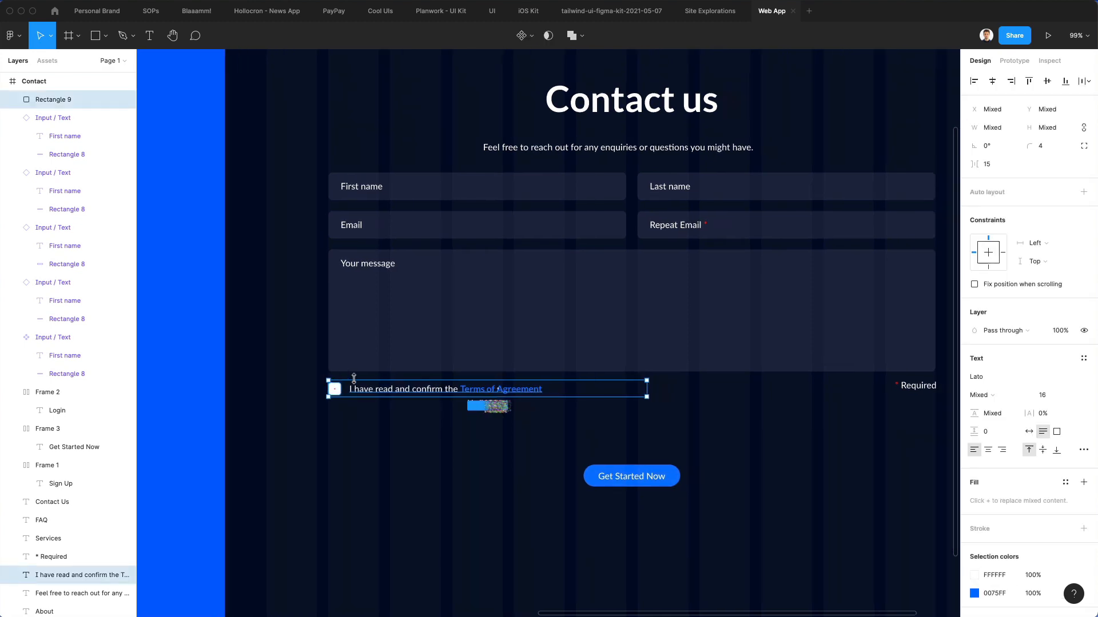
key(Down)
key(Down)
key(Down)
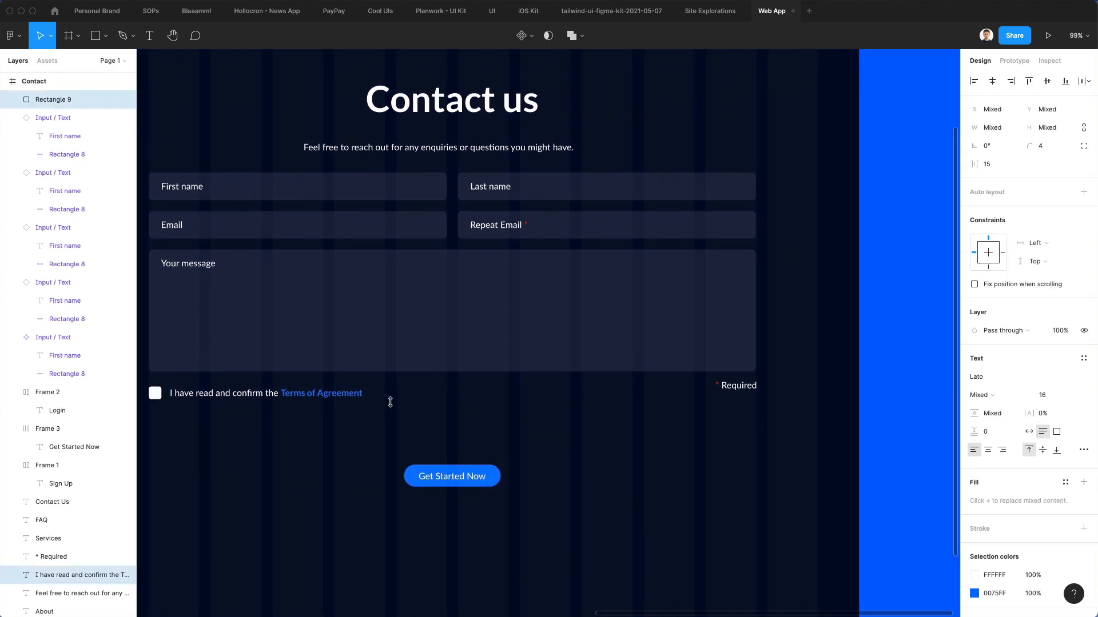
key(Up)
key(Up)
click(434, 429)
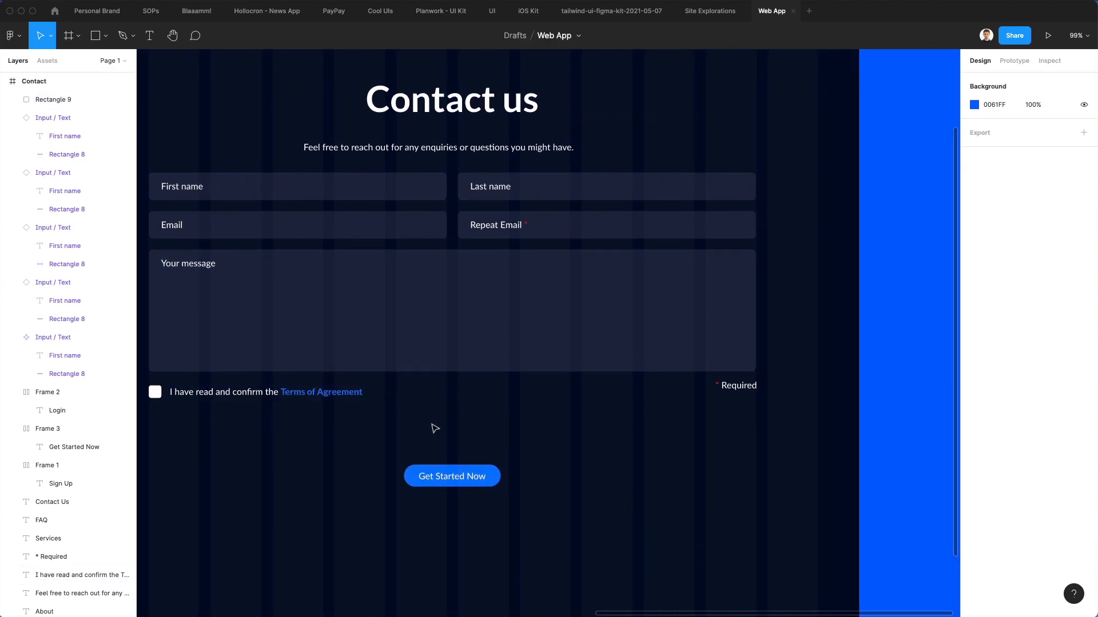
Step: Move the Get Started Now button below the "* Required" note and change its text to "Send Message"
drag(482, 478, 728, 423)
double_click(728, 421)
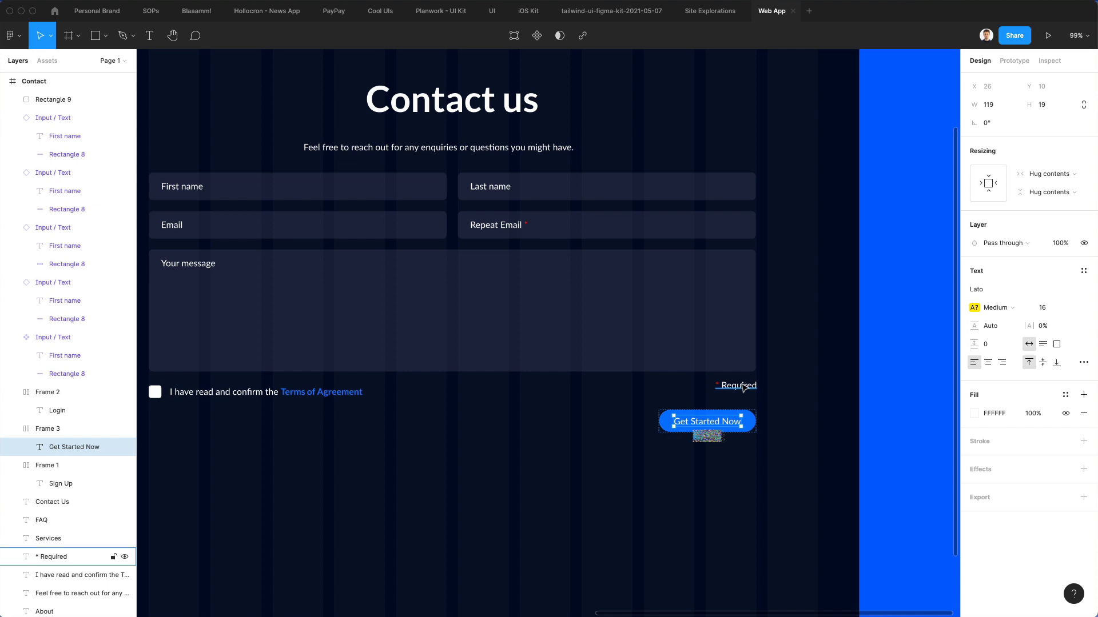
double_click(716, 422)
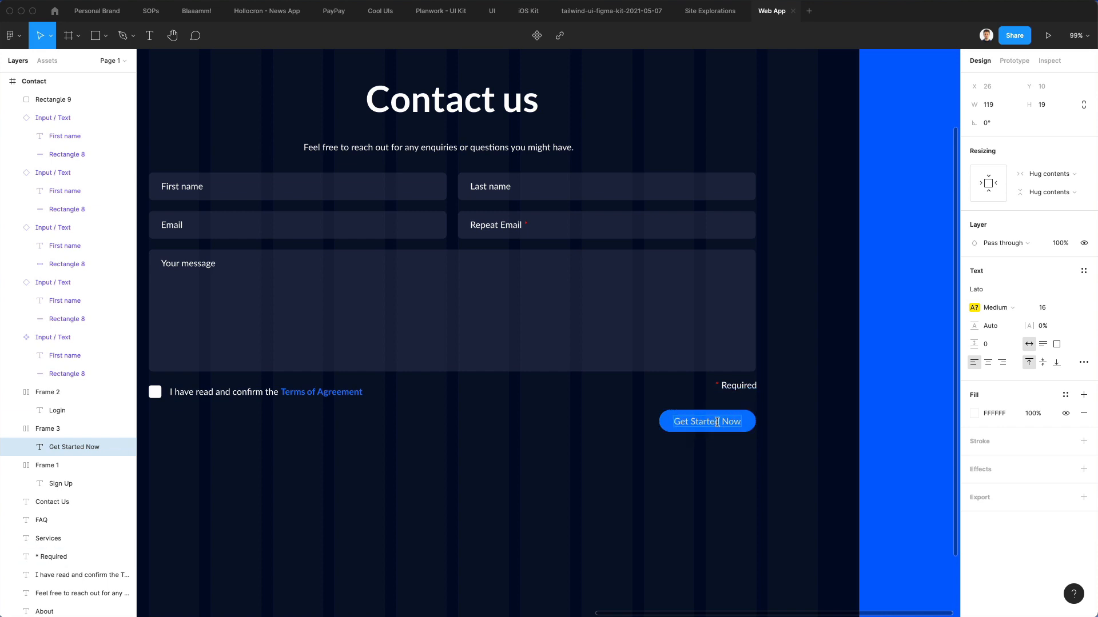
text(Submit m)
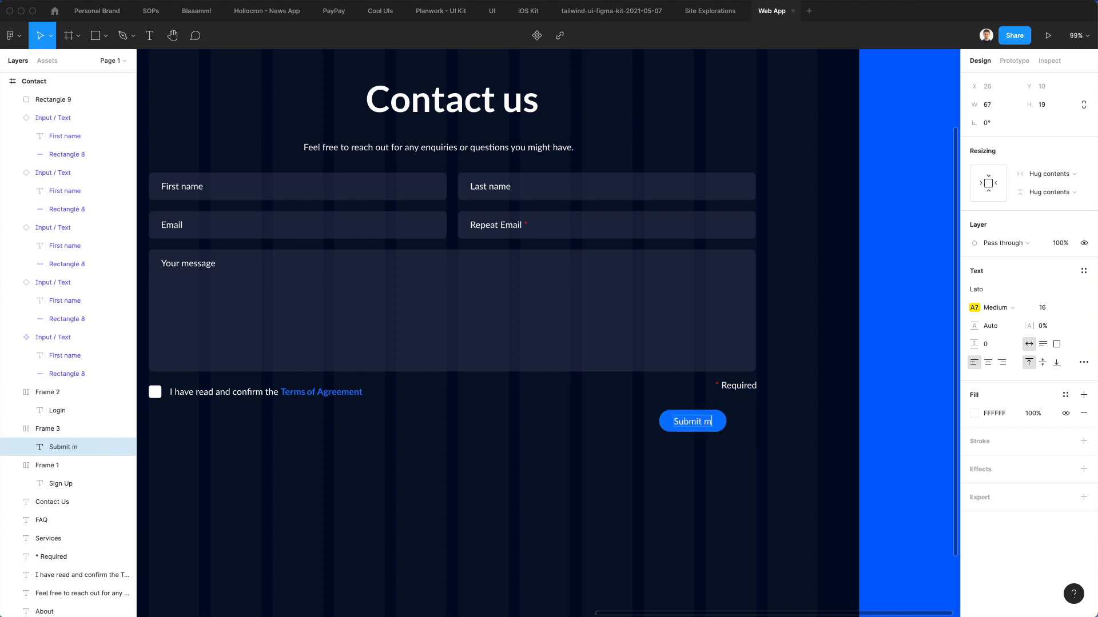
text(Send)
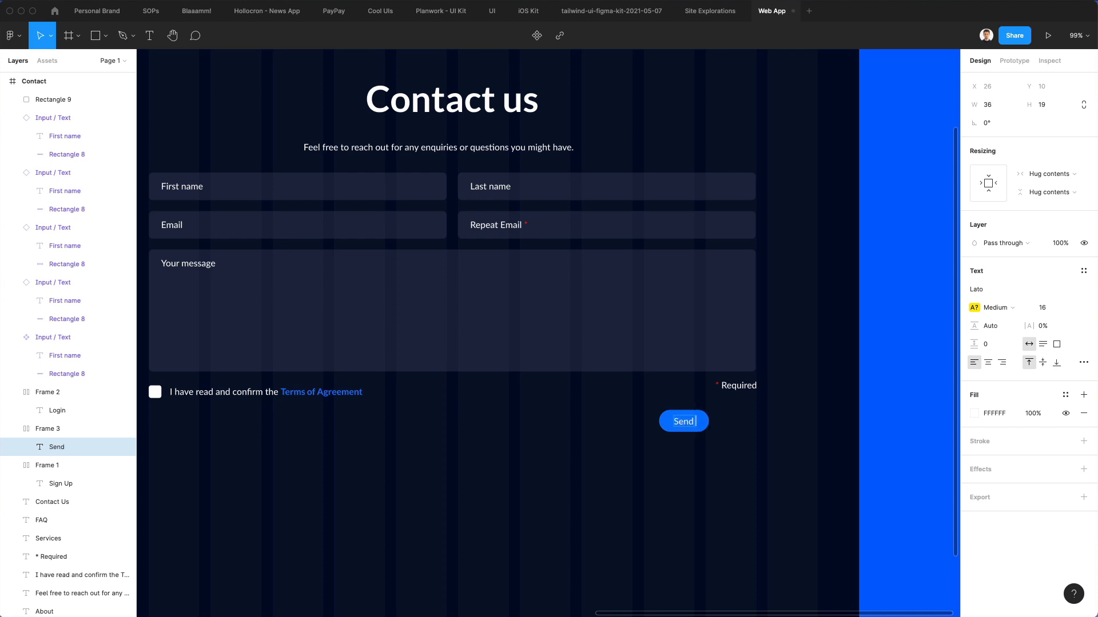
text( Message)
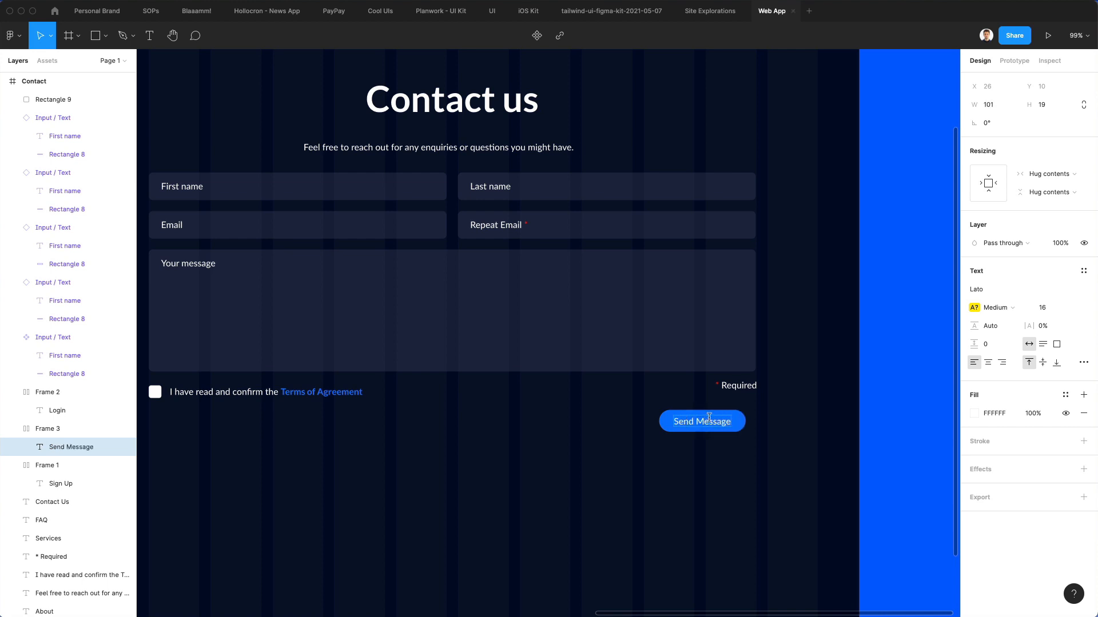
click(738, 461)
Step: Align the Send Message button's right edge with the "* Required" note above it
click(722, 422)
mouse_move(722, 421)
mouse_down()
mouse_move(735, 421)
mouse_move(723, 422)
mouse_up()
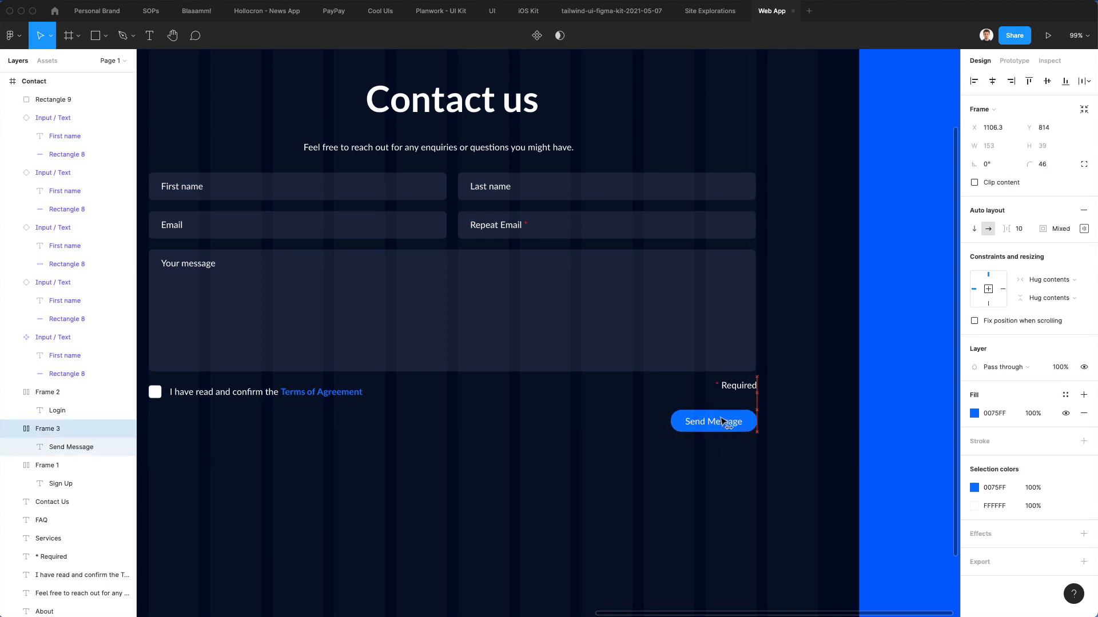
key(Escape)
scroll(544, 384, down, 3)
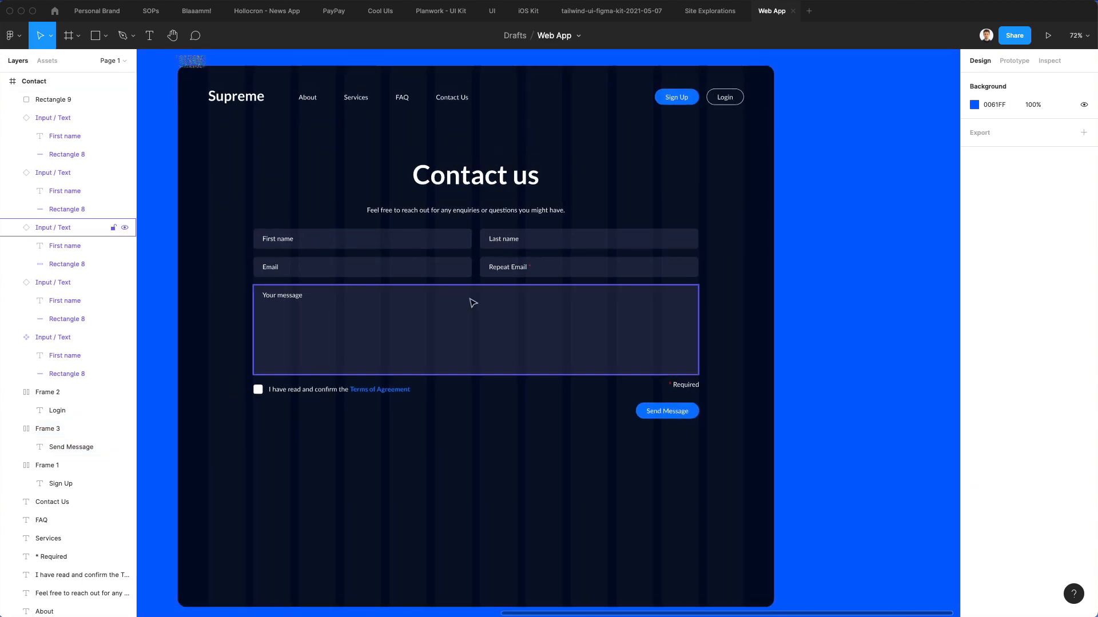
Step: Draw a rectangle about 1074 × 351 below the Send Message button, spanning the width of the form
key(r)
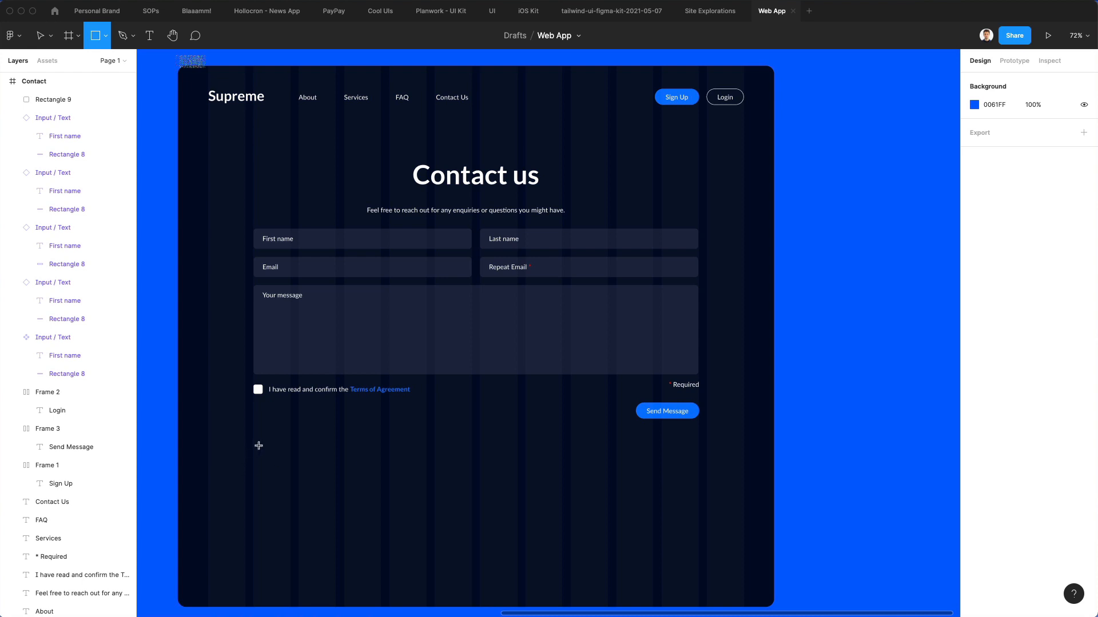
drag(256, 447, 699, 593)
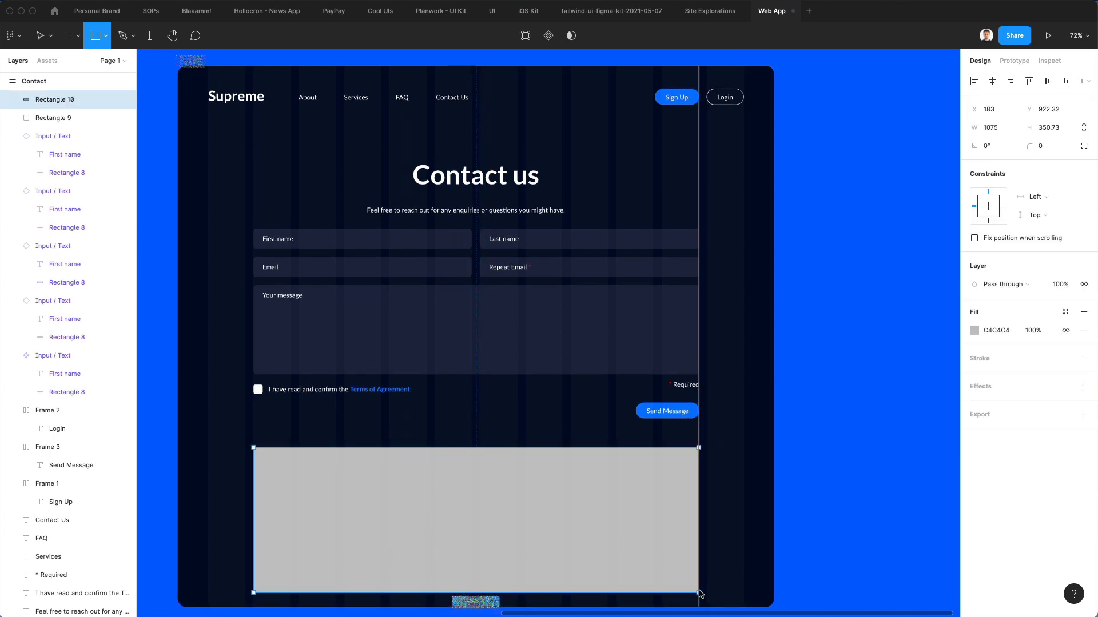
click(744, 478)
drag(533, 522, 527, 520)
scroll(528, 520, down, 1)
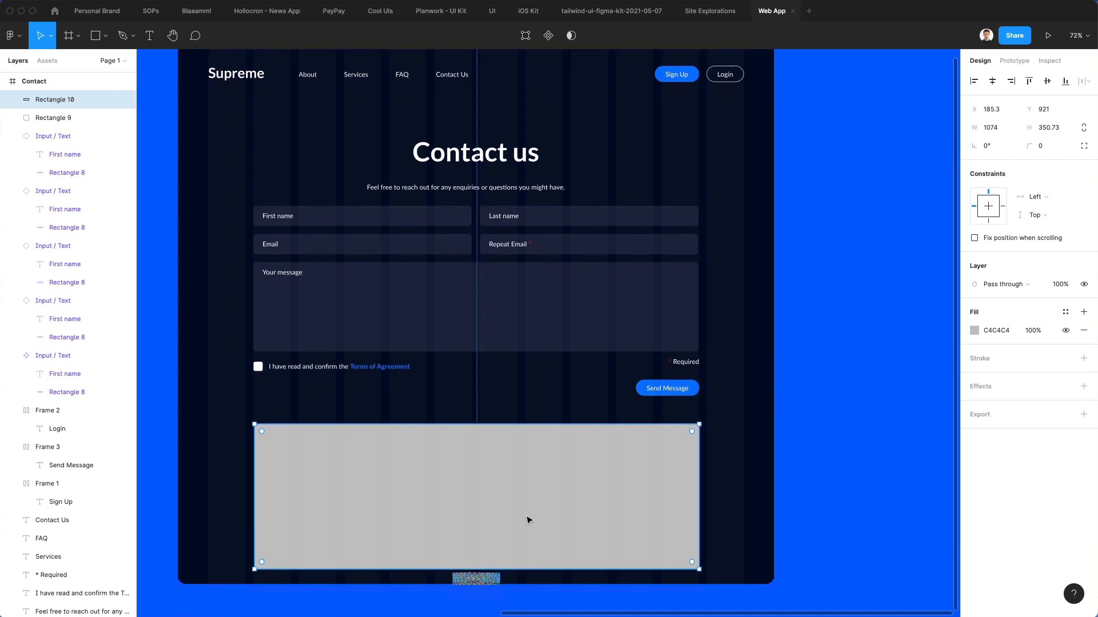
scroll(527, 520, down, 1)
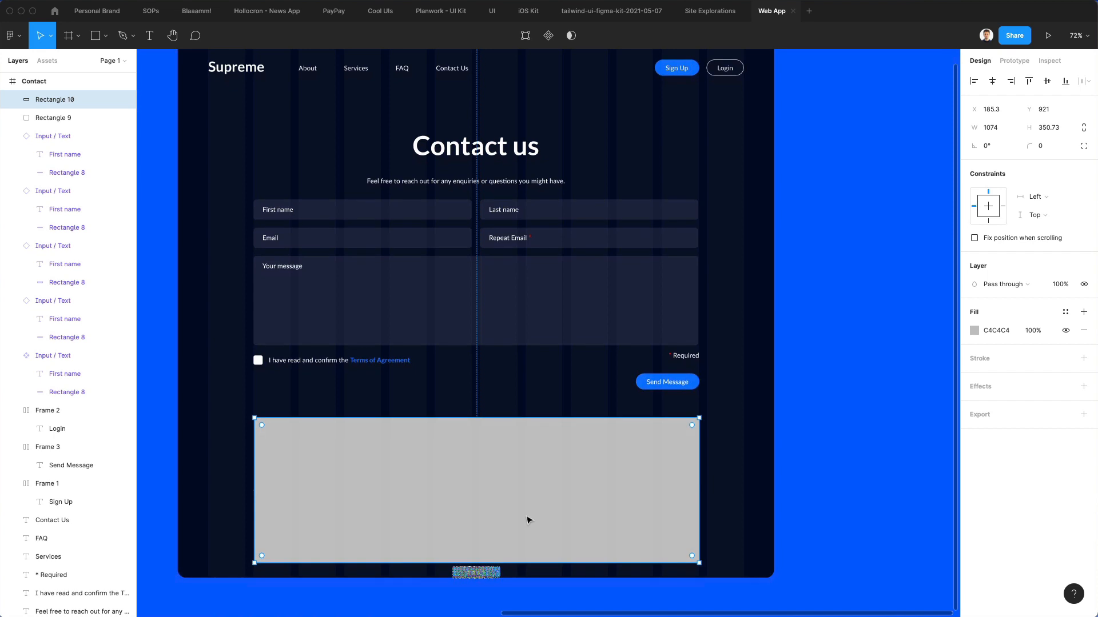
Step: Round the new rectangle's corners with a radius of 7, matching the message field's background
click(671, 266)
click(1039, 146)
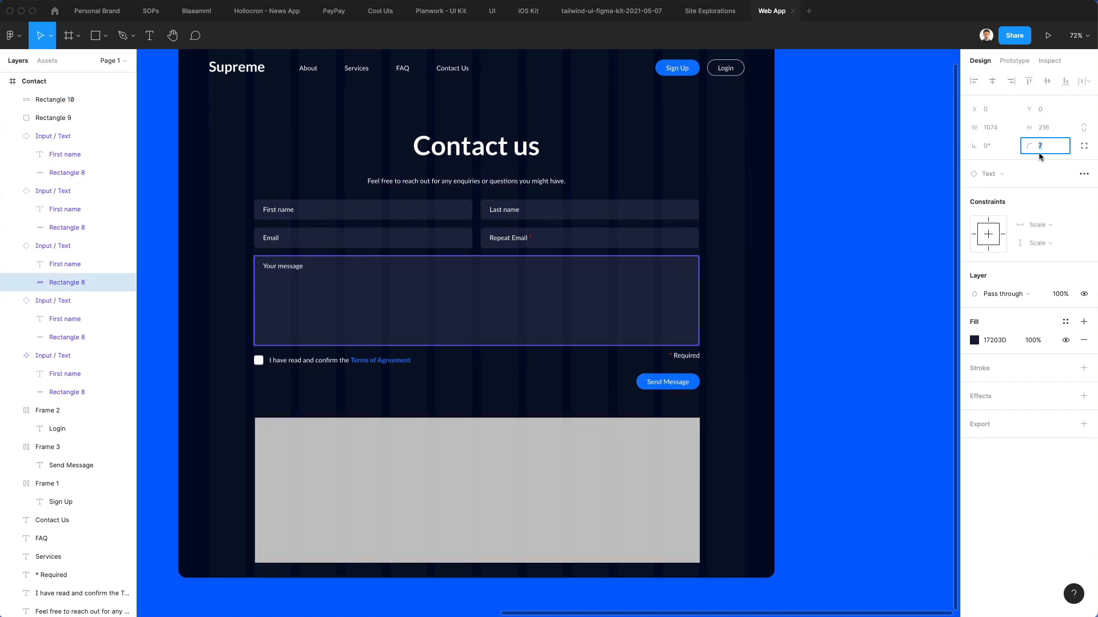
click(693, 462)
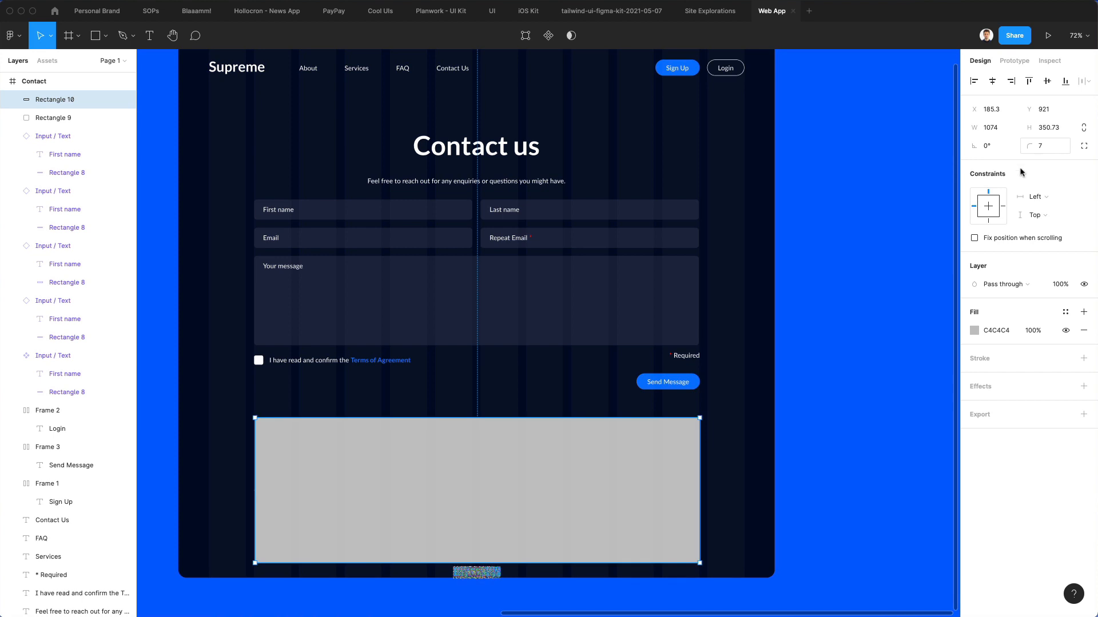
click(851, 317)
click(923, 0)
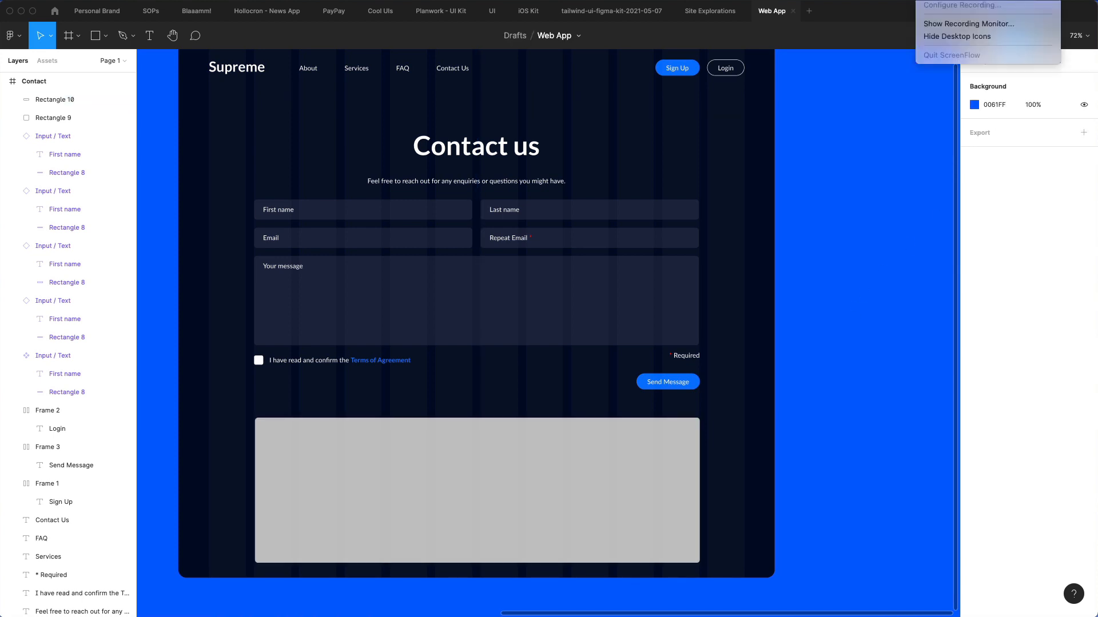
key(Escape)
Step: Select the placeholder rectangle below the form, then switch to Chrome and search the web for "maps london"
click(461, 495)
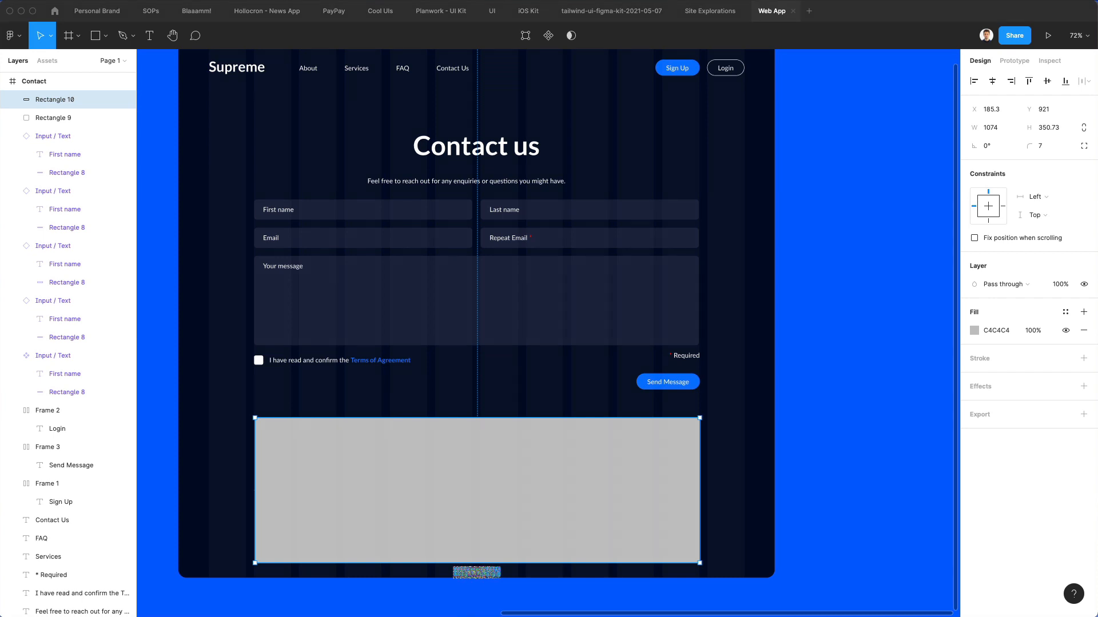
key(super+Tab)
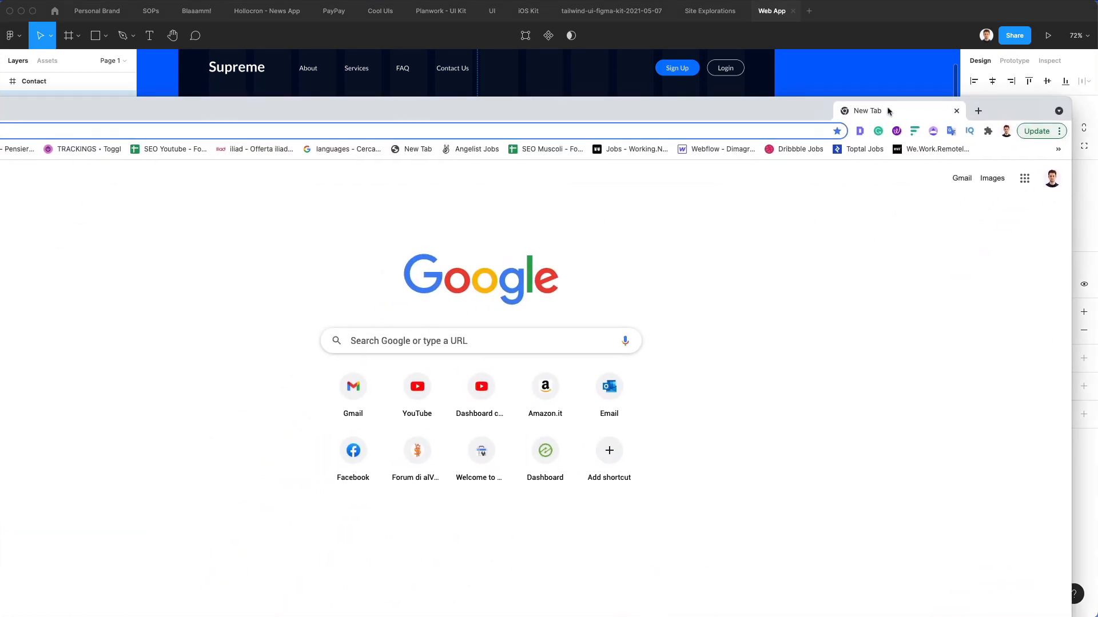
text(maps)
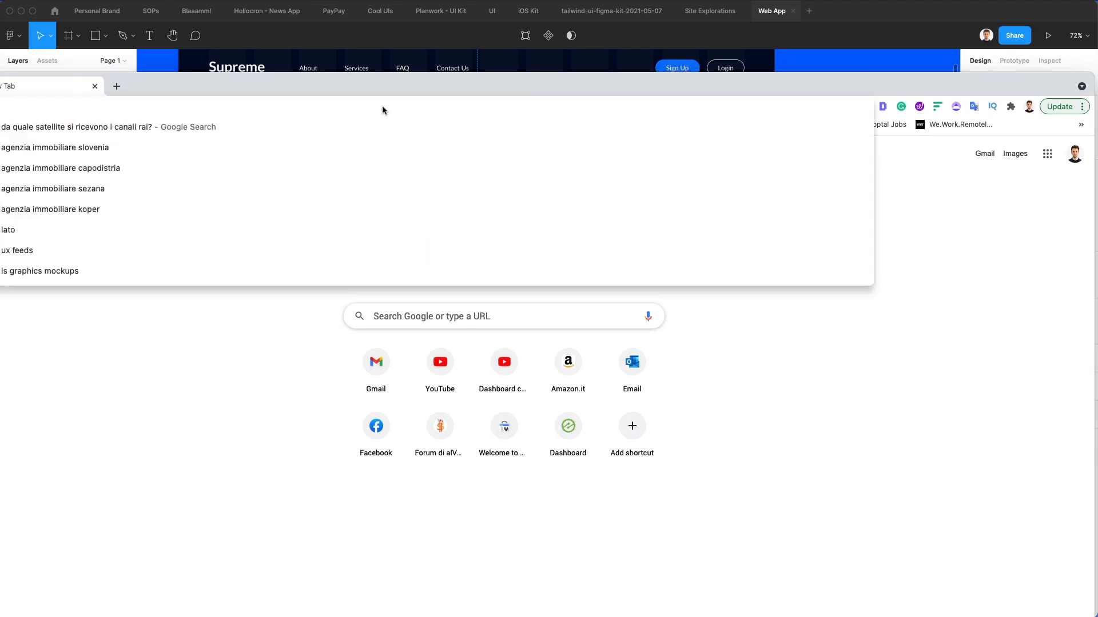
text( london)
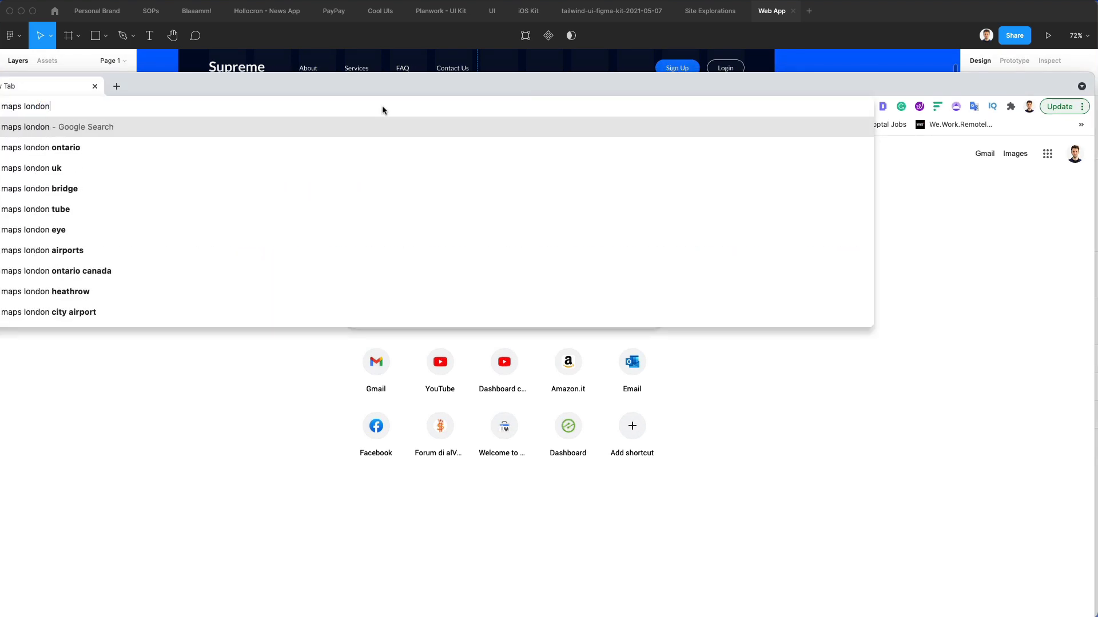
key(Return)
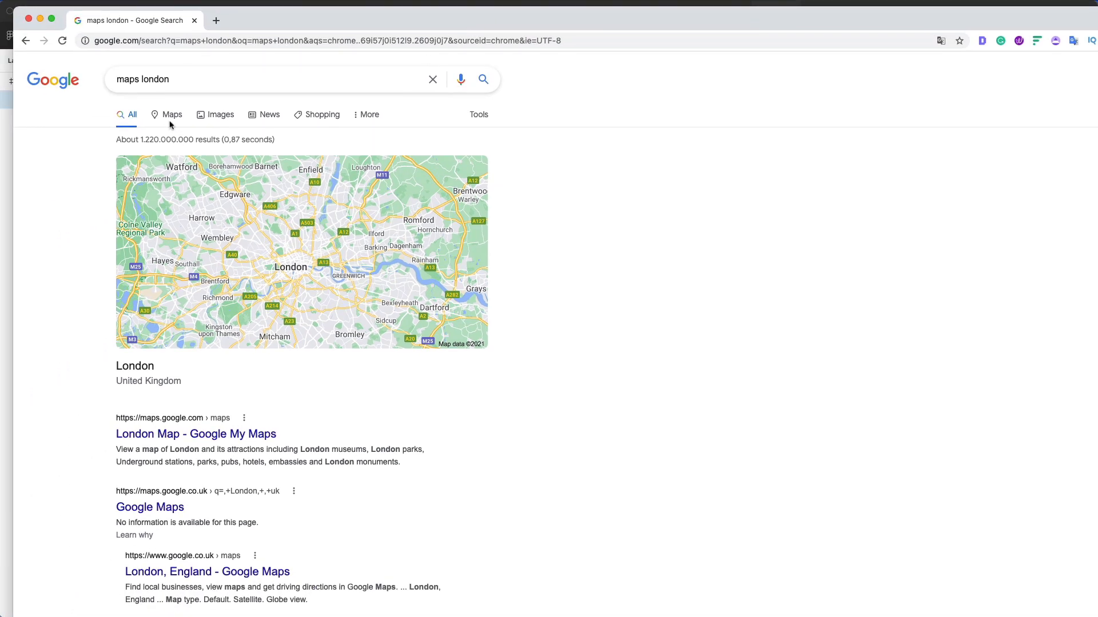
Step: Open the London results in Google Maps, collapse the side panel and centre the map around London
click(211, 179)
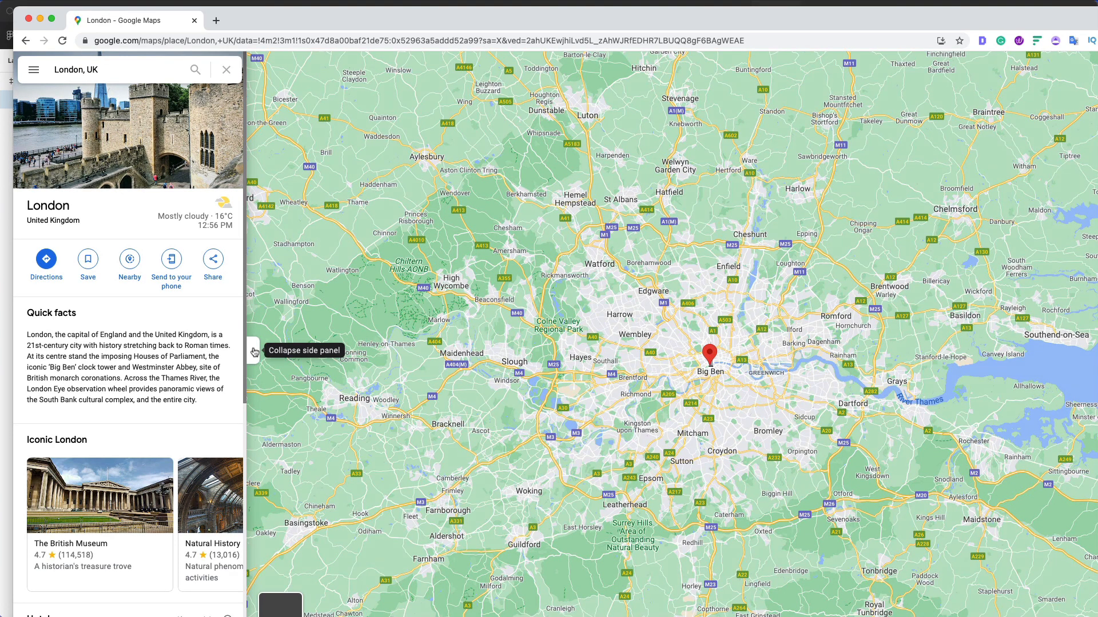
click(254, 351)
drag(563, 276, 527, 277)
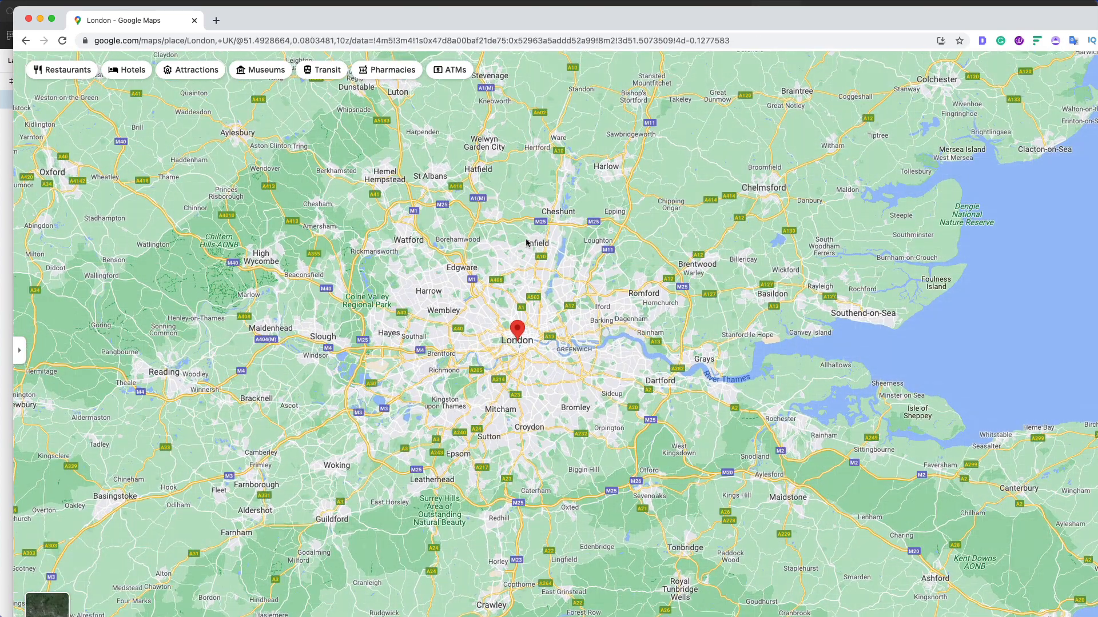
drag(414, 28, 403, 27)
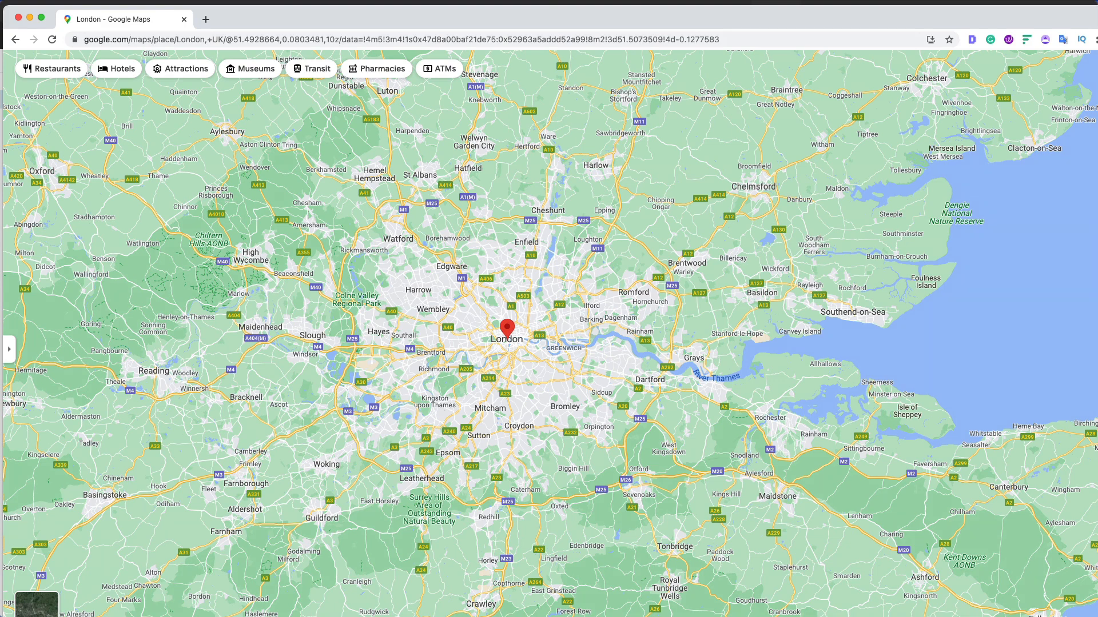
Step: Capture a screenshot of a large map area around the London pin, leaving out the browser controls
key(super+shift+5)
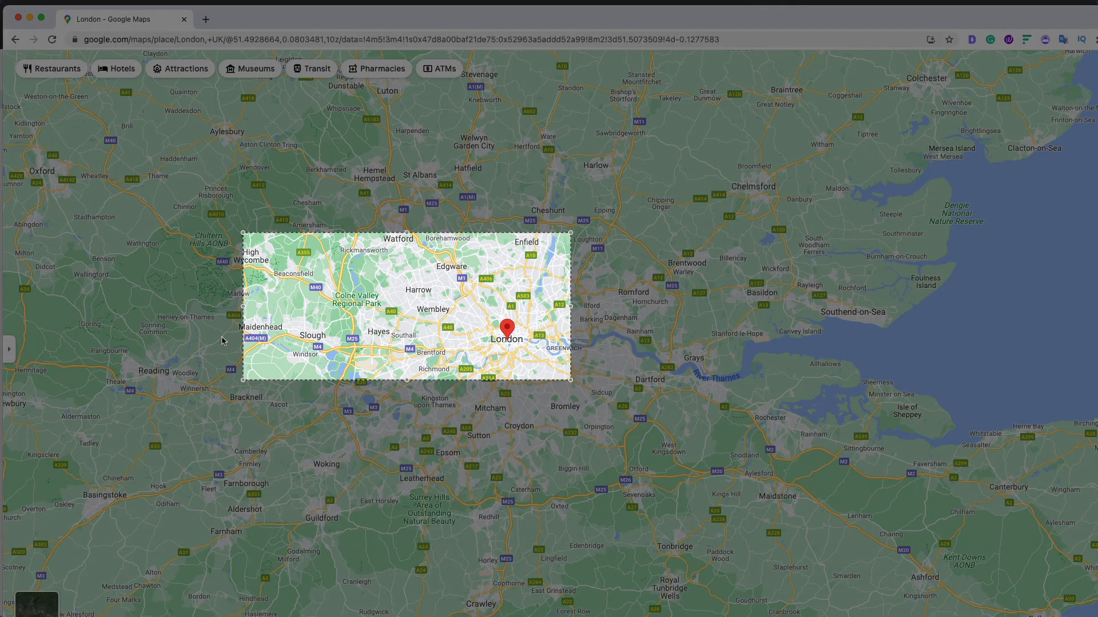
drag(425, 276, 294, 148)
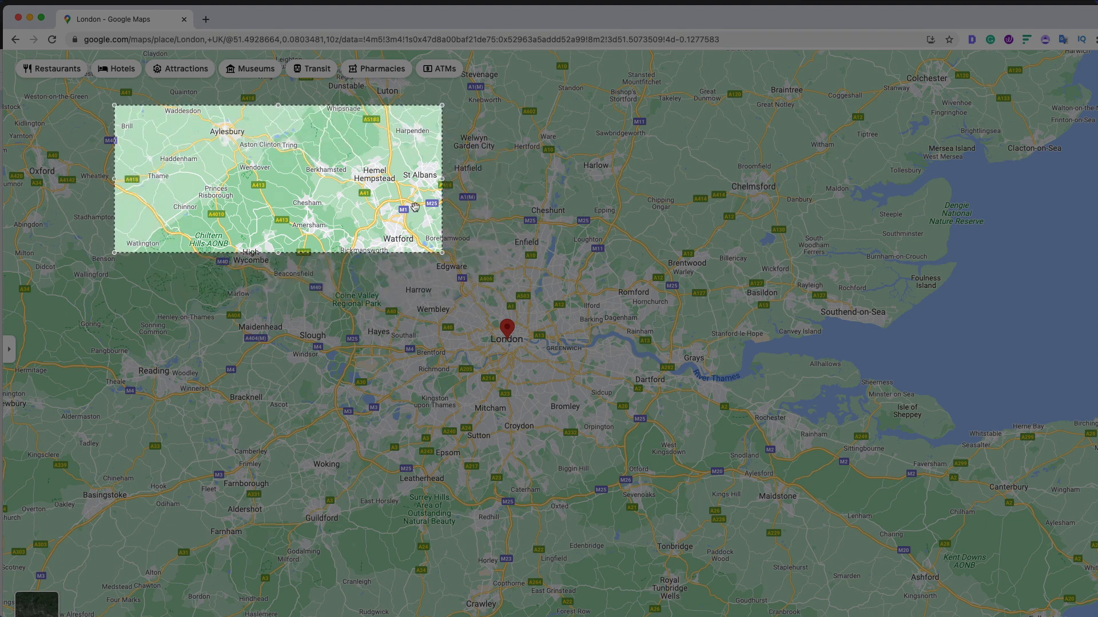
drag(446, 253, 883, 564)
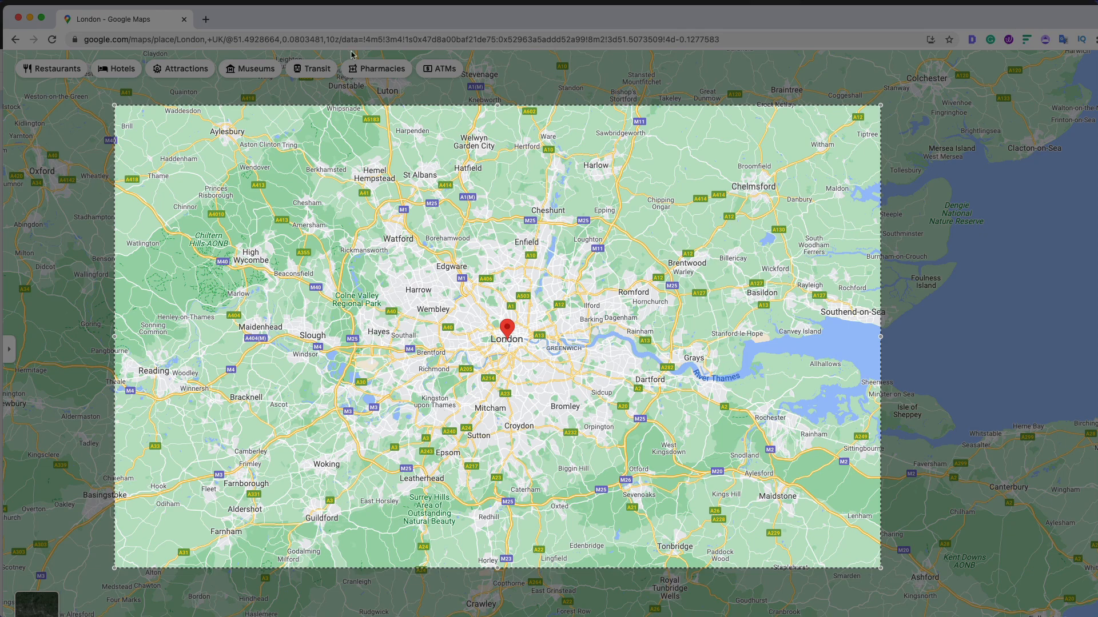
key(Return)
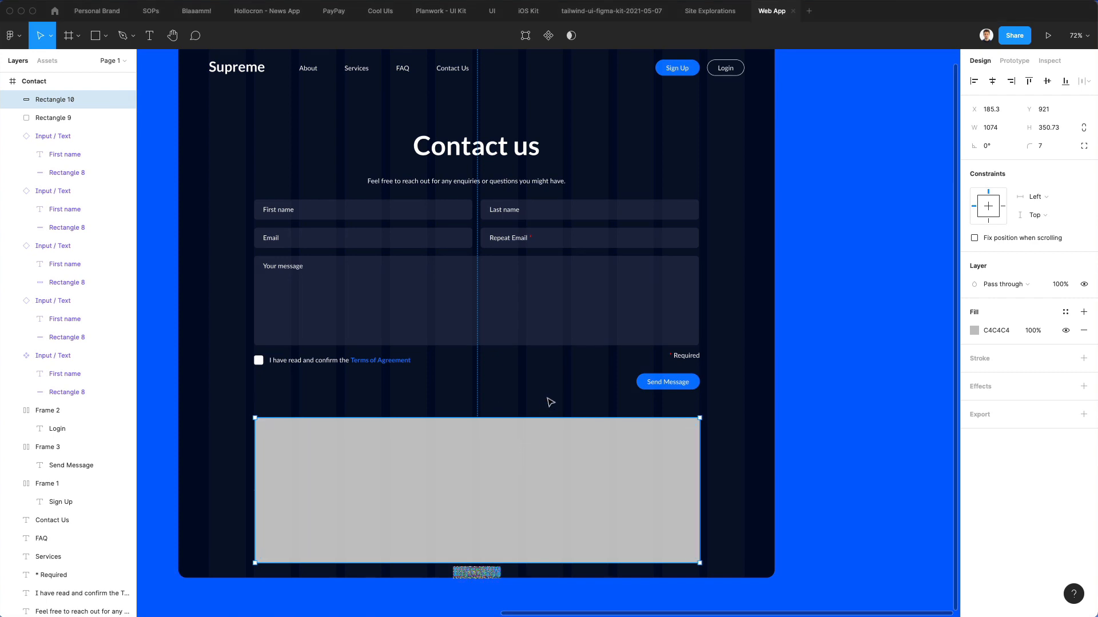
Step: Fill the placeholder rectangle in Figma with the map screenshot, extend its height to about 359 and move it slightly up
key(super+v)
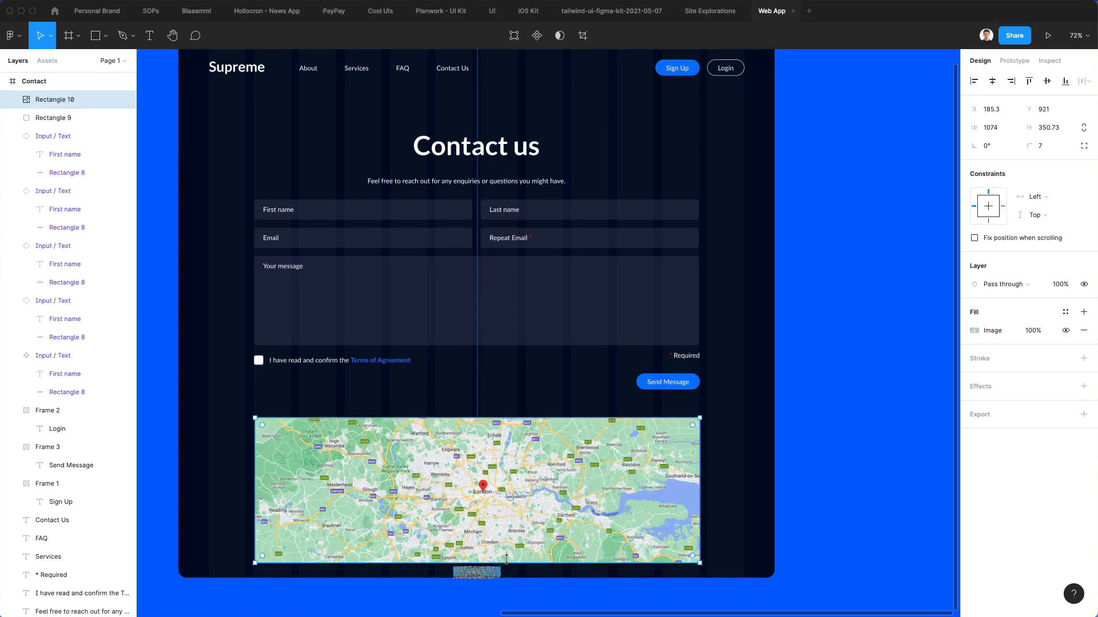
drag(508, 562, 507, 567)
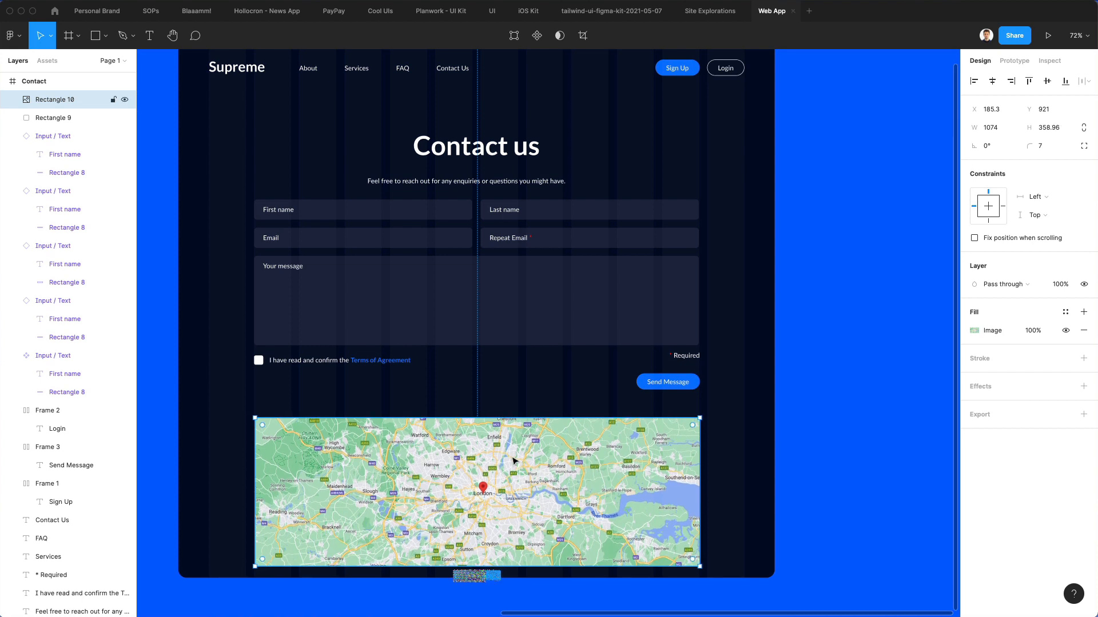
drag(513, 460, 513, 456)
scroll(588, 371, down, 1)
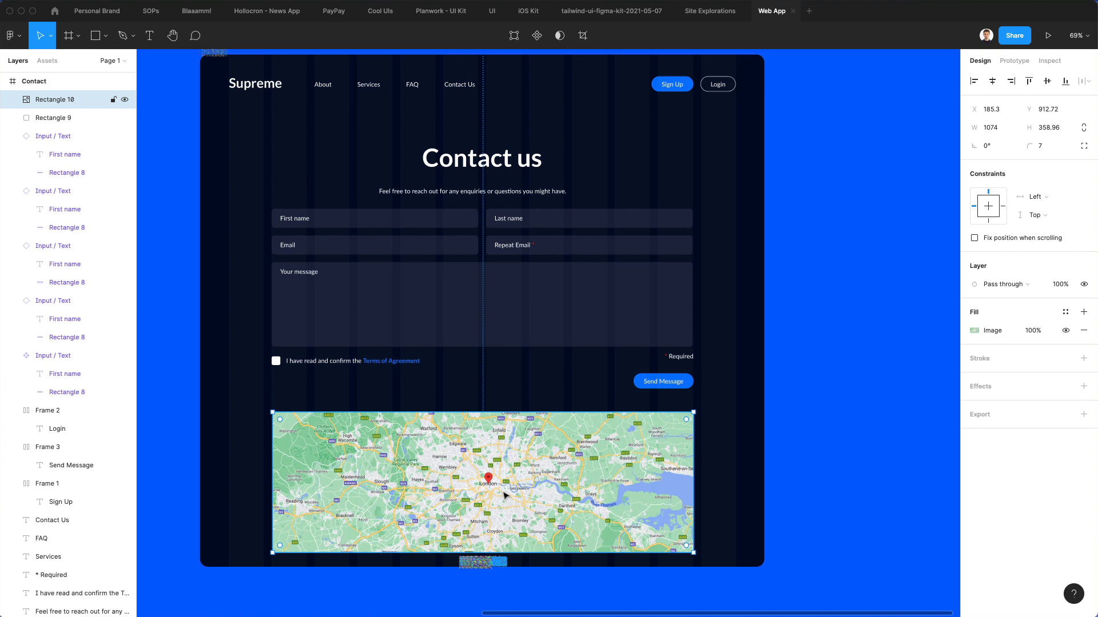
Step: Set the map image fill to Crop and shift the image slightly up inside its rectangle
click(974, 331)
click(855, 358)
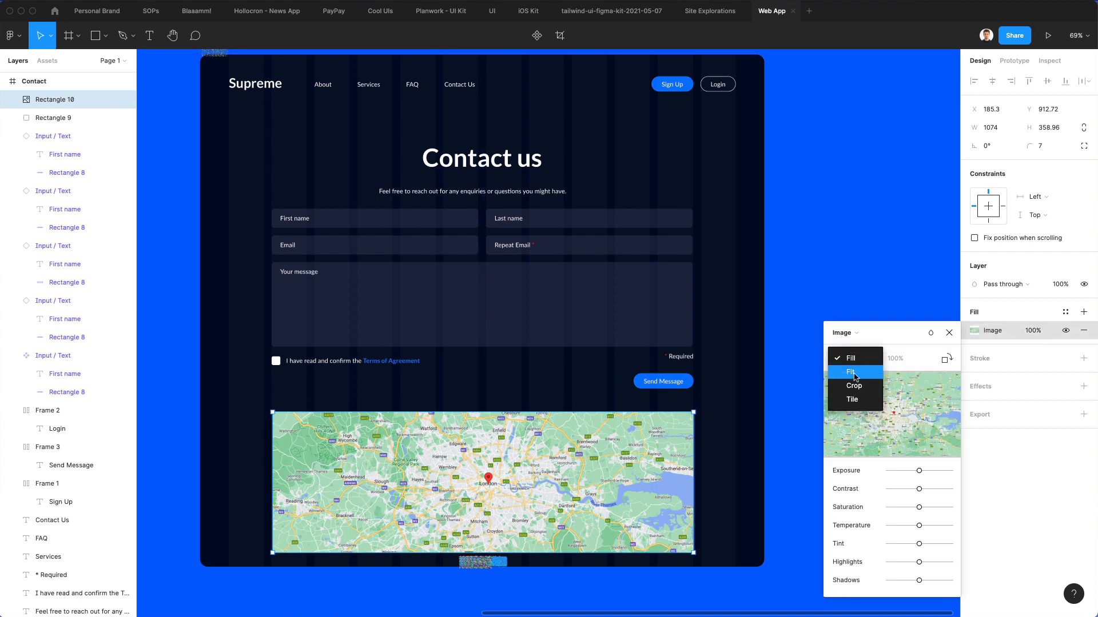
click(854, 386)
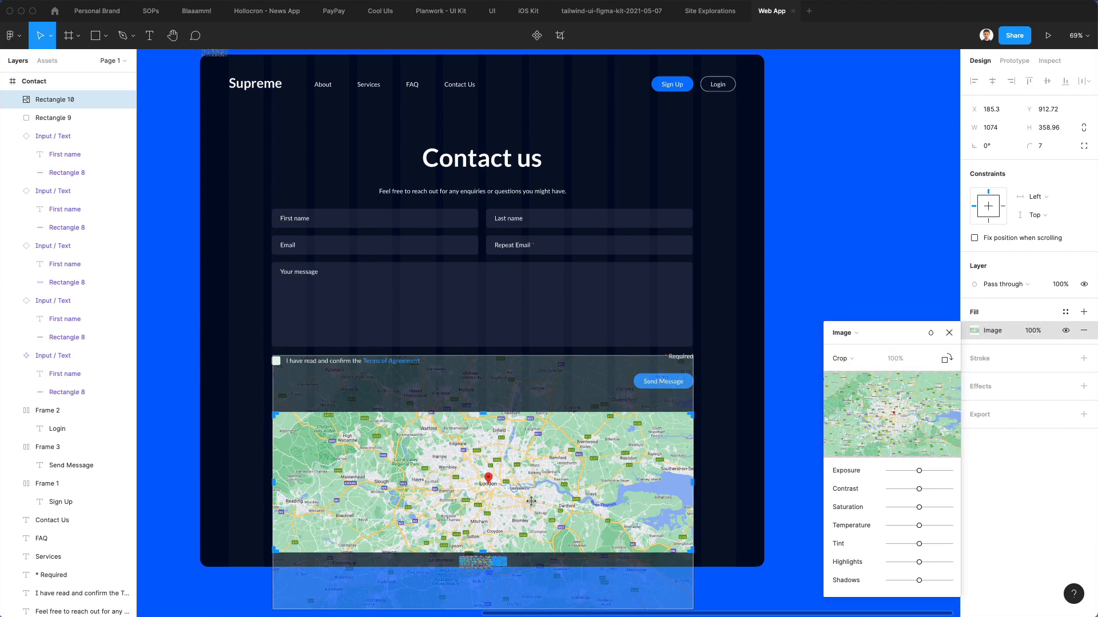
drag(532, 502, 529, 499)
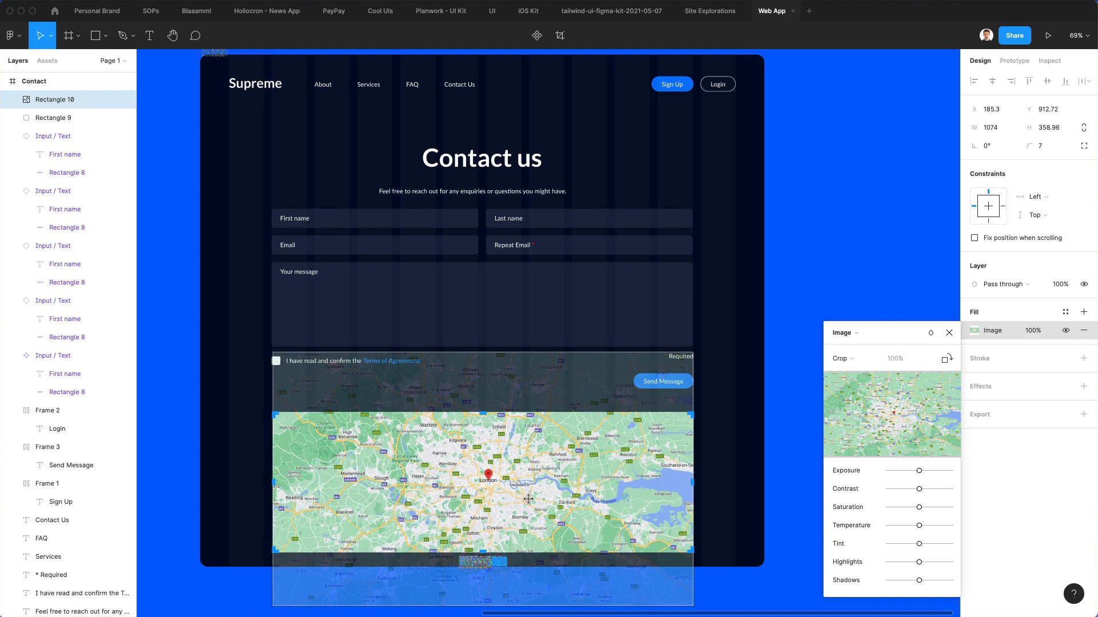
key(Escape)
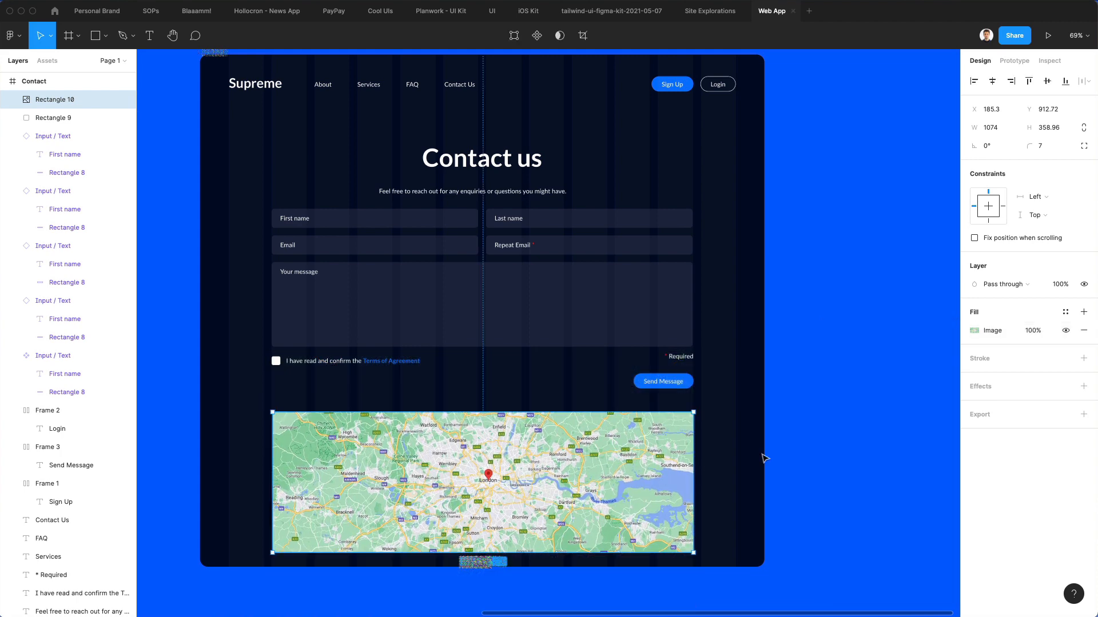
key(Escape)
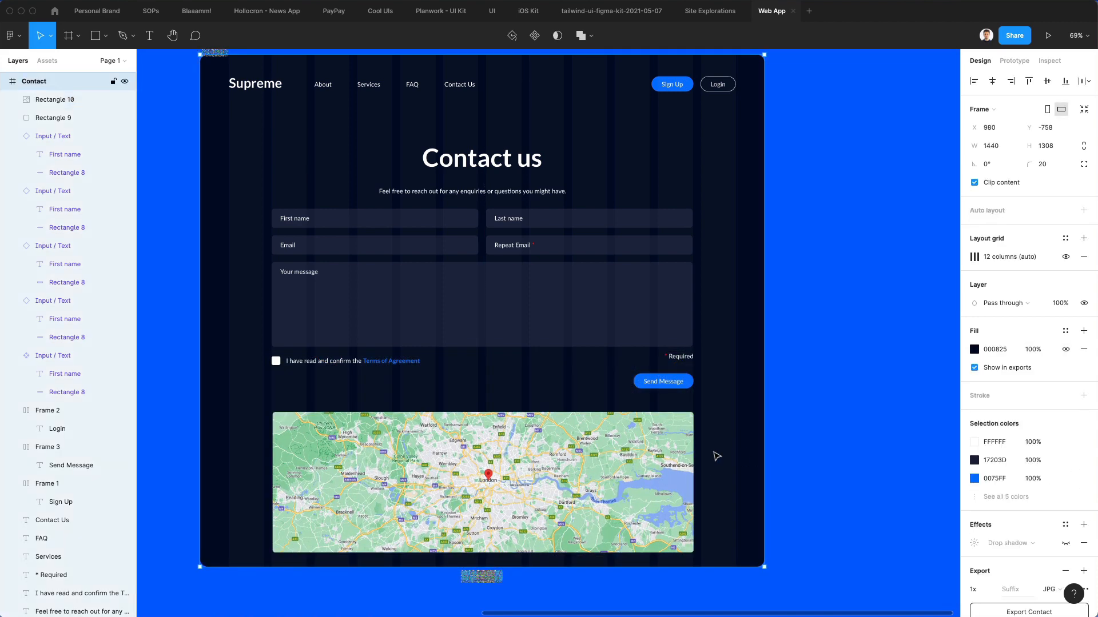
Step: Extend the Contact frame downward to make room below the map and nudge the map slightly up
scroll(717, 456, up, 2)
scroll(669, 446, down, 3)
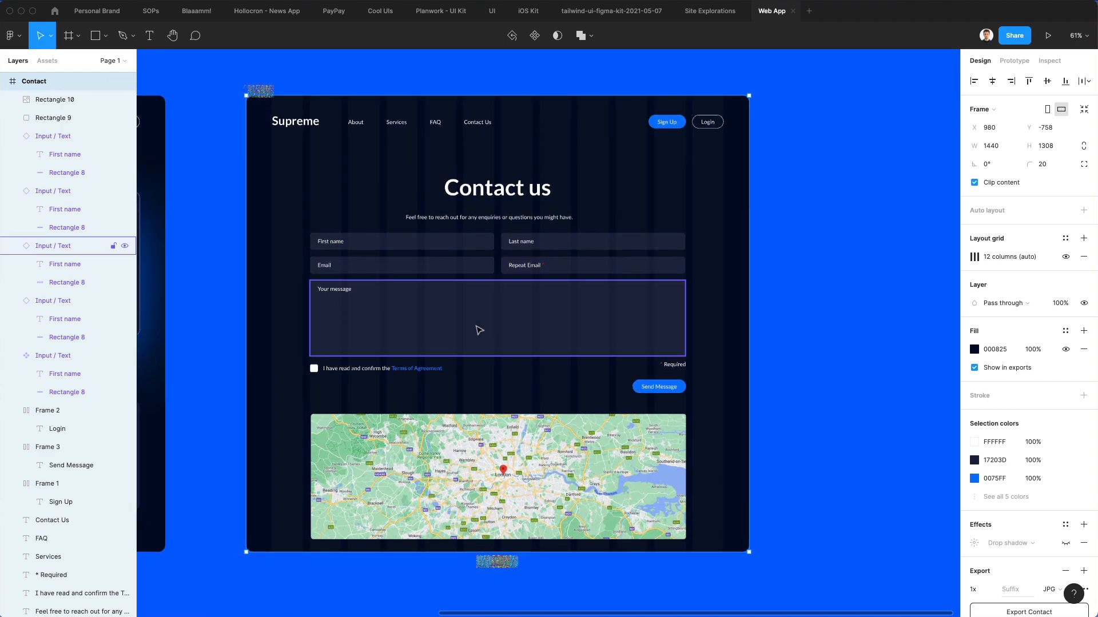
drag(512, 551, 523, 607)
click(833, 363)
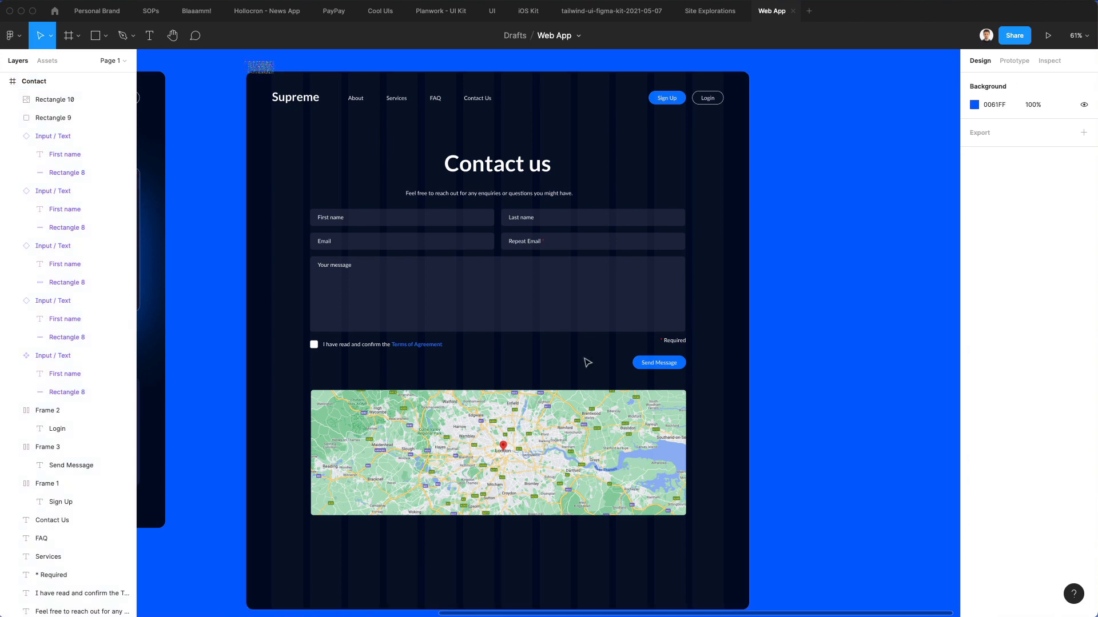
drag(586, 416, 583, 412)
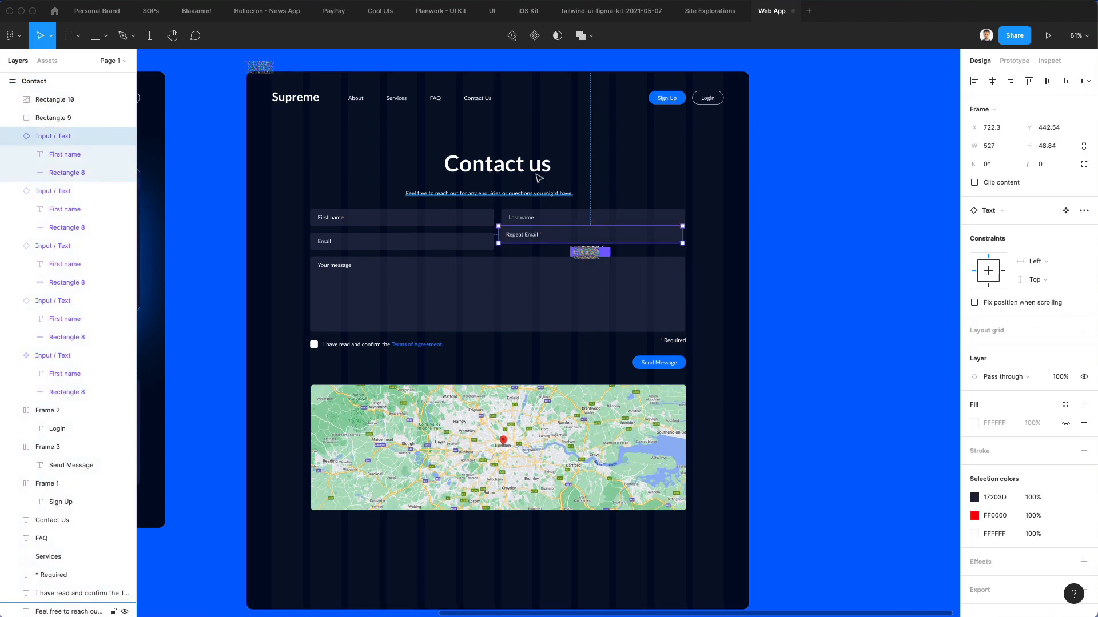
key(Escape)
Step: Duplicate the intro sentence below the map and change the copy to "Address" followed by a line break
click(517, 196)
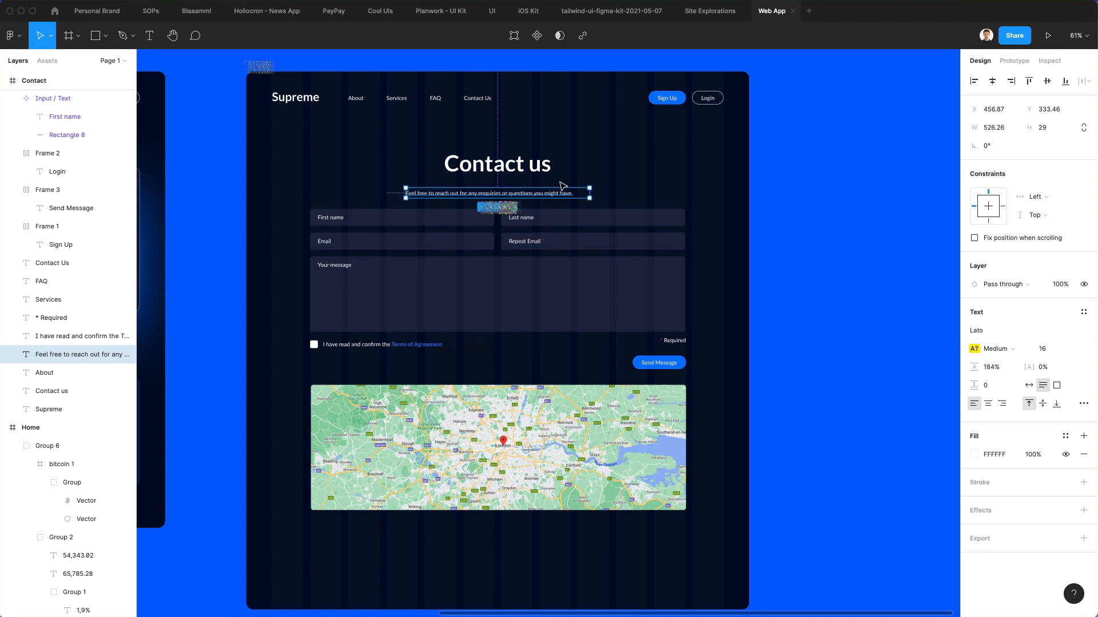
drag(557, 195, 513, 518)
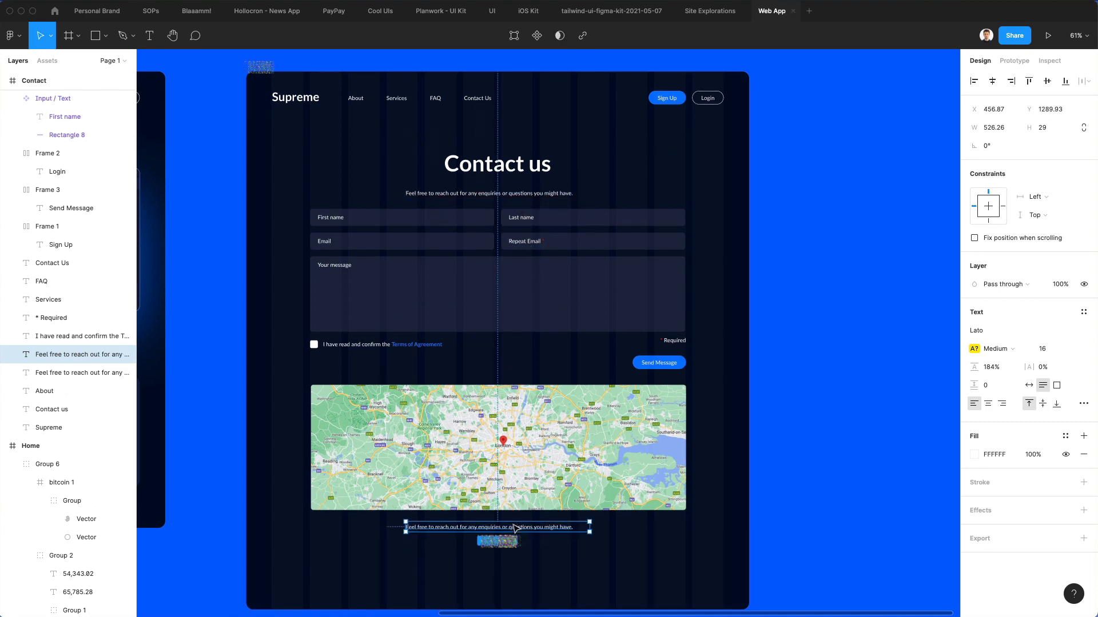
scroll(567, 510, up, 3)
key(Return)
text(Add)
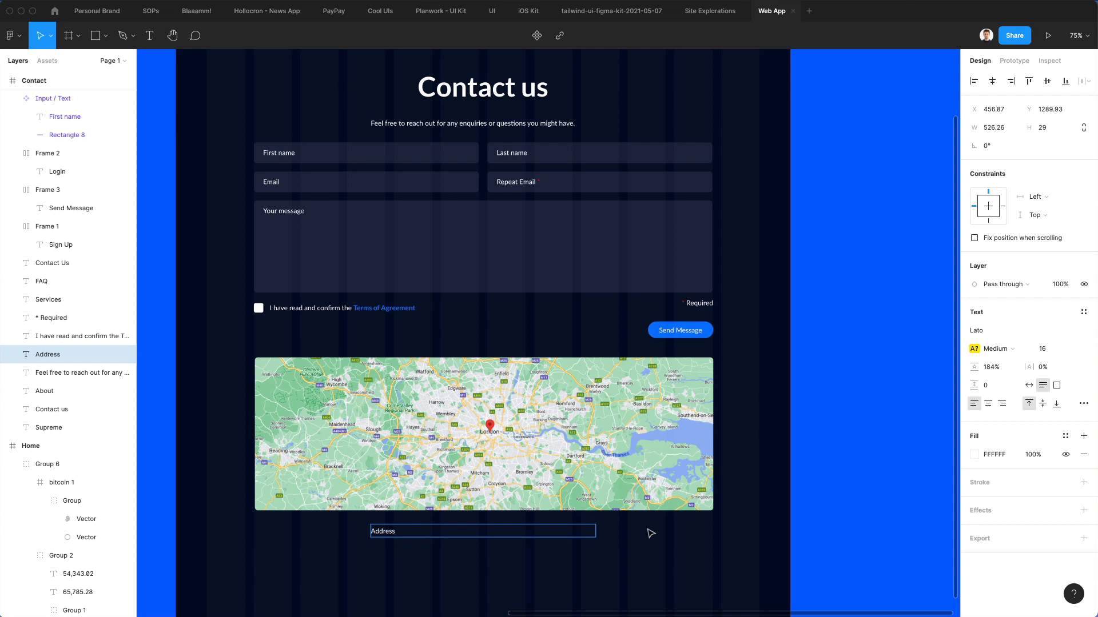
text(ress)
key(Return)
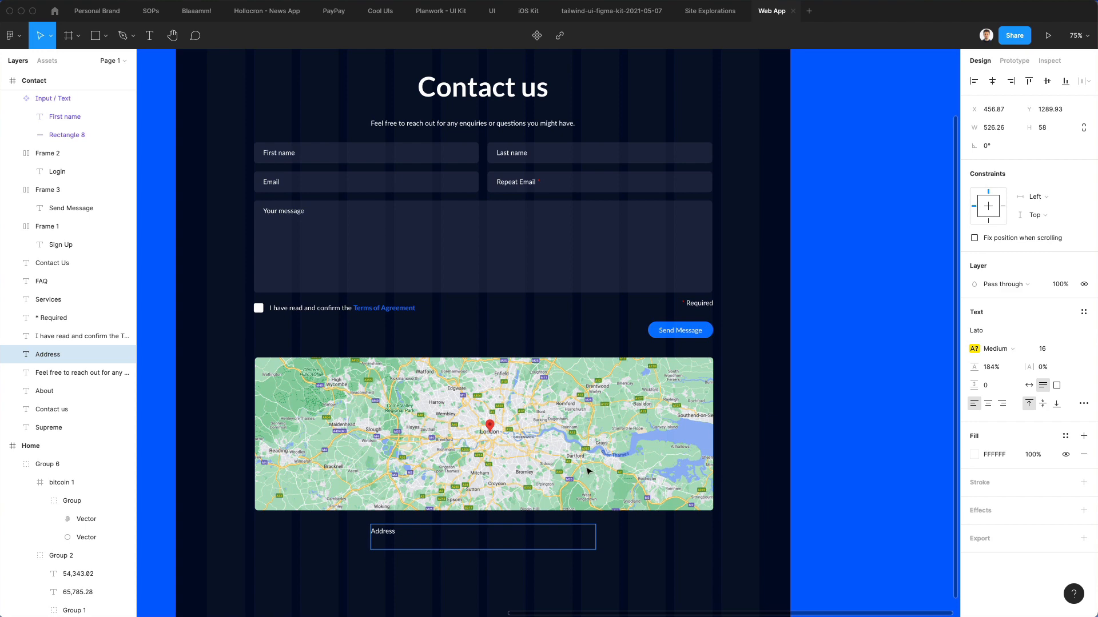
Step: Look up the Content Reel plugin in the Figma Community by searching "content reel", and return to the Web App file
click(16, 36)
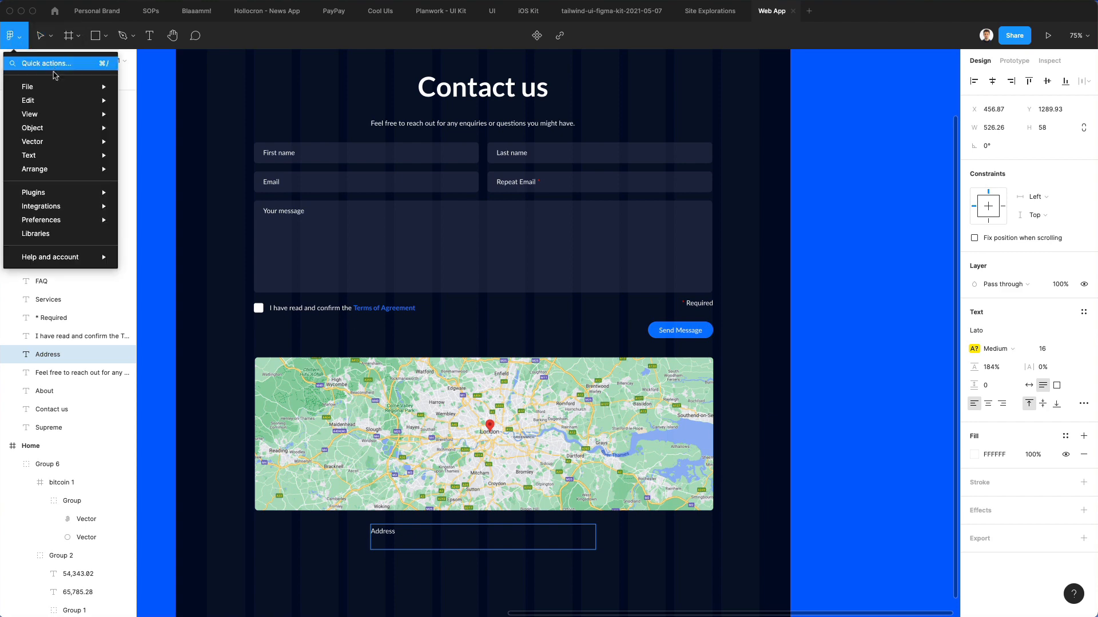
mouse_move(61, 196)
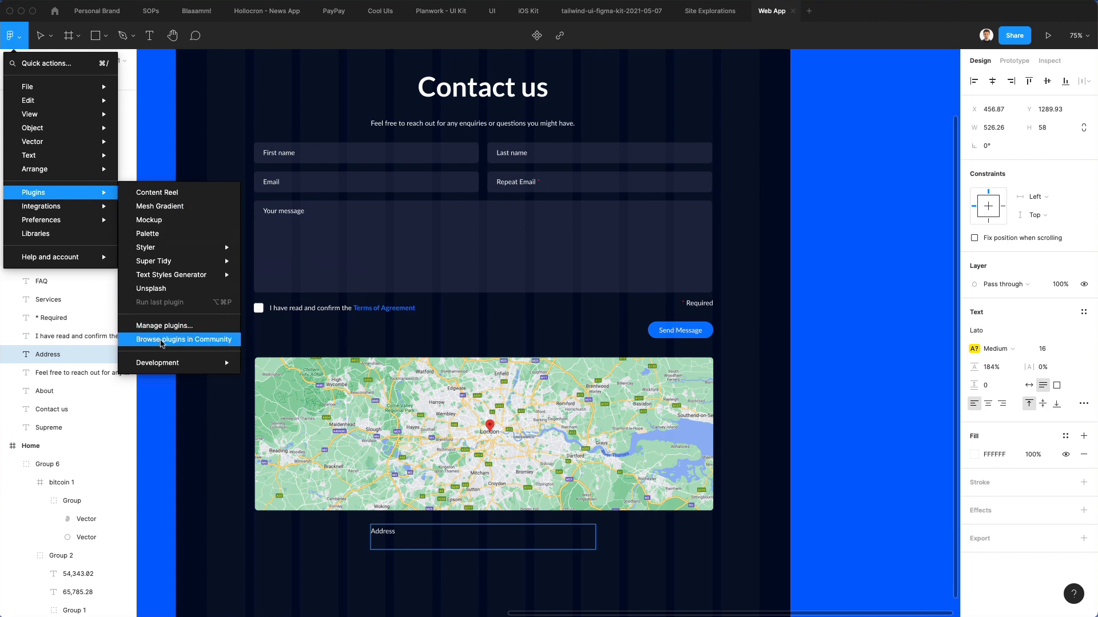
click(181, 341)
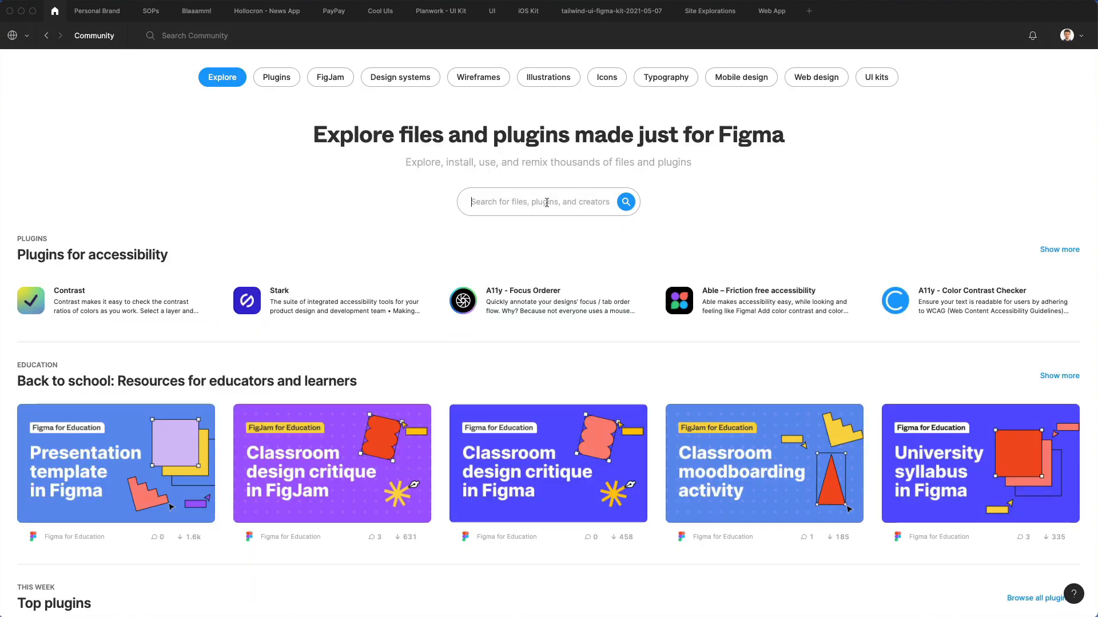
text(content reel)
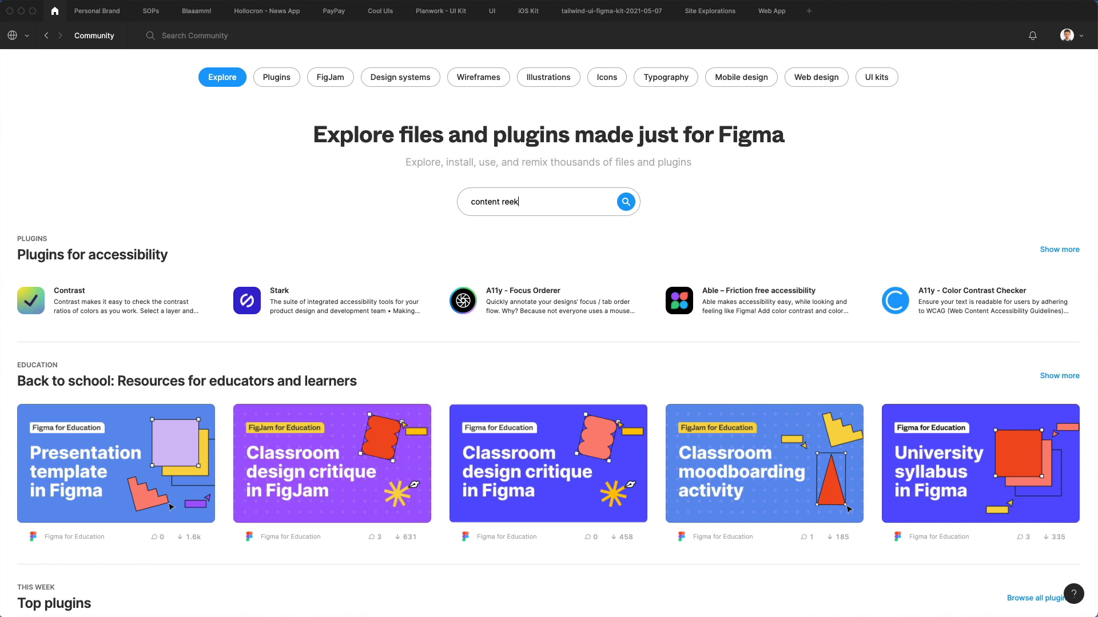
key(Return)
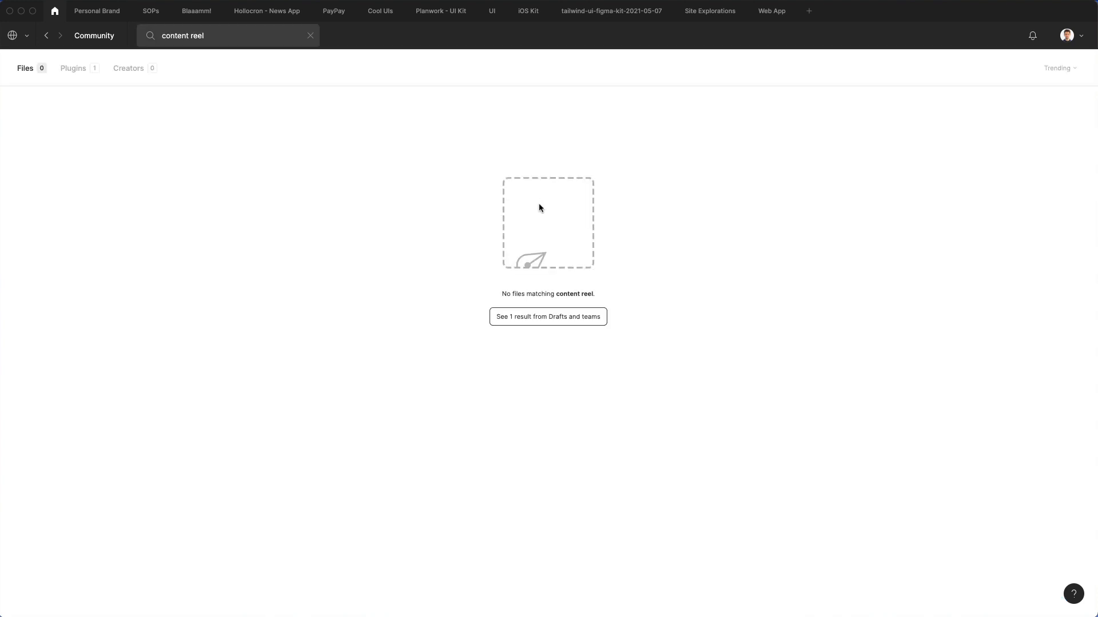
click(74, 69)
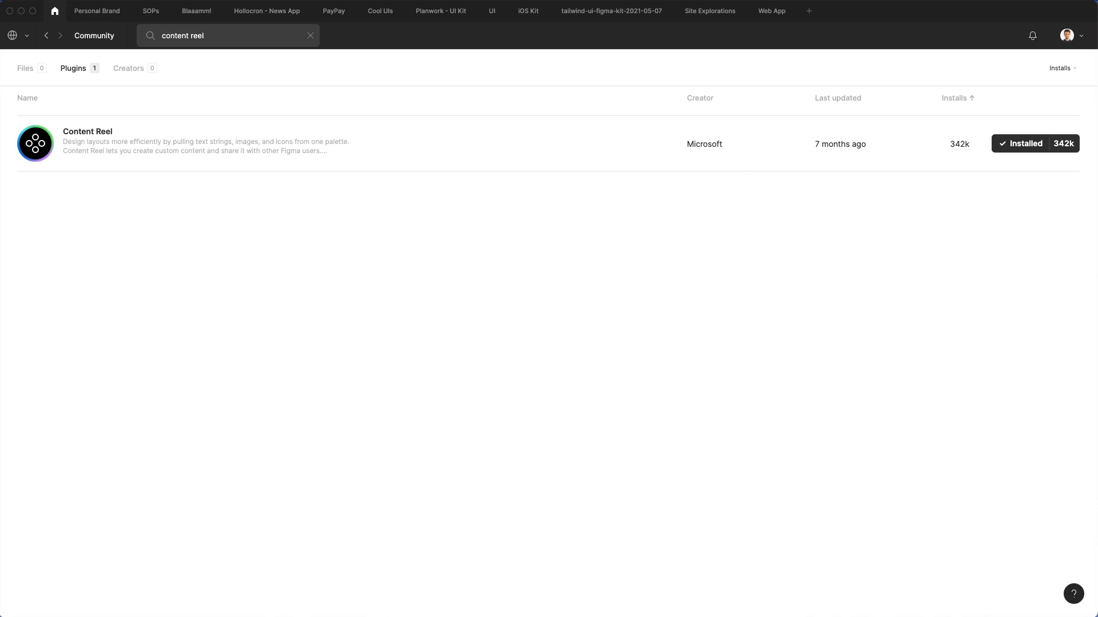
click(309, 36)
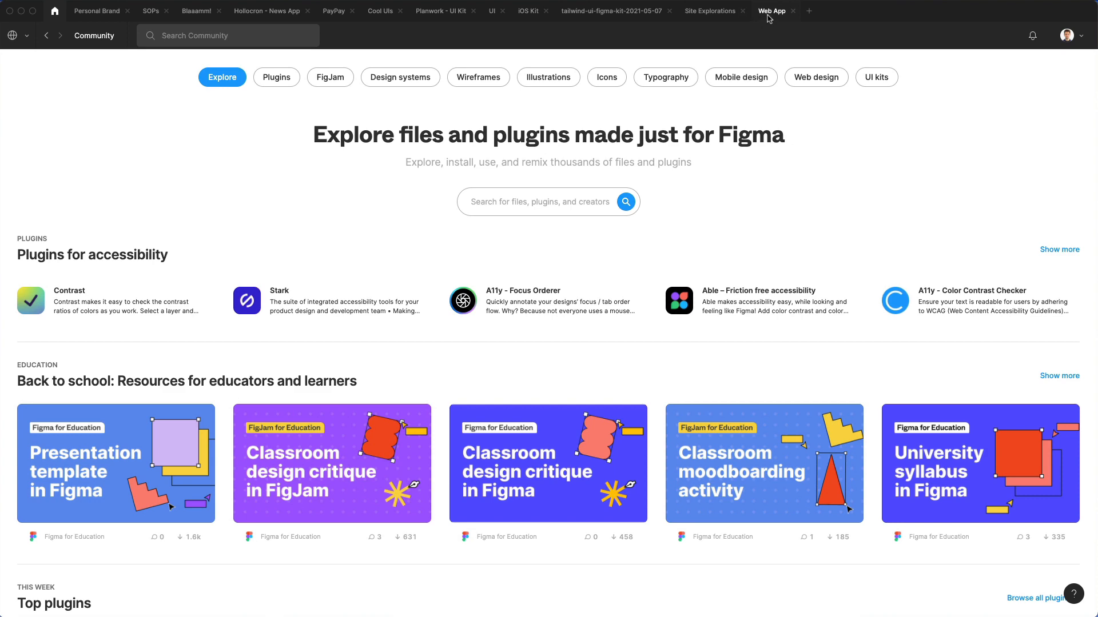
click(769, 18)
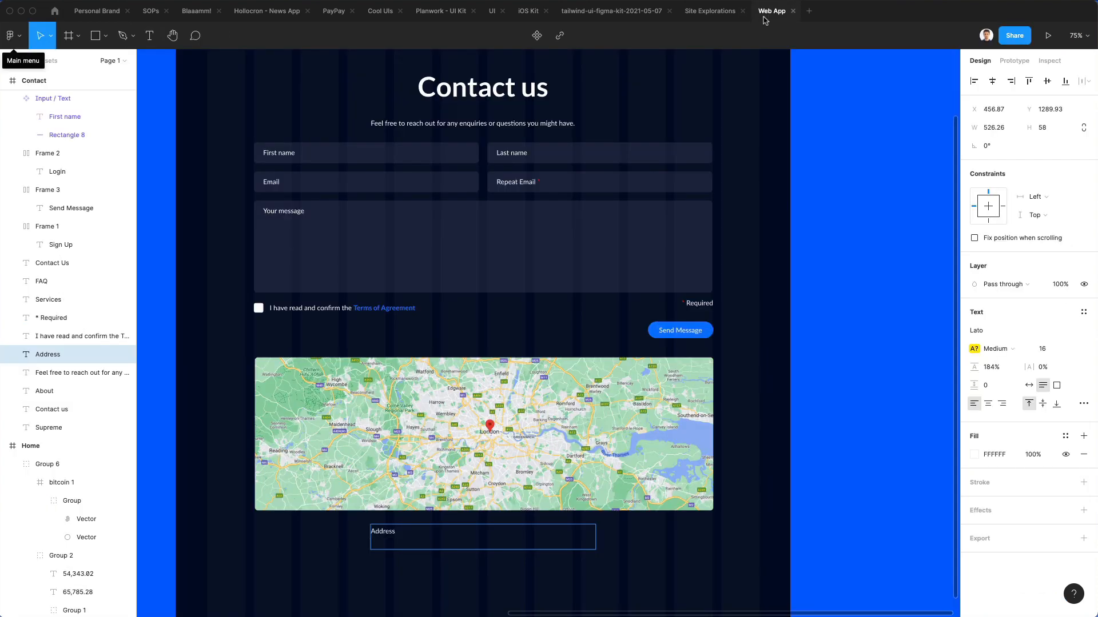
Step: Run the Content Reel plugin and fill the text below the map with a sample entry from US Full Address
click(10, 35)
mouse_move(73, 169)
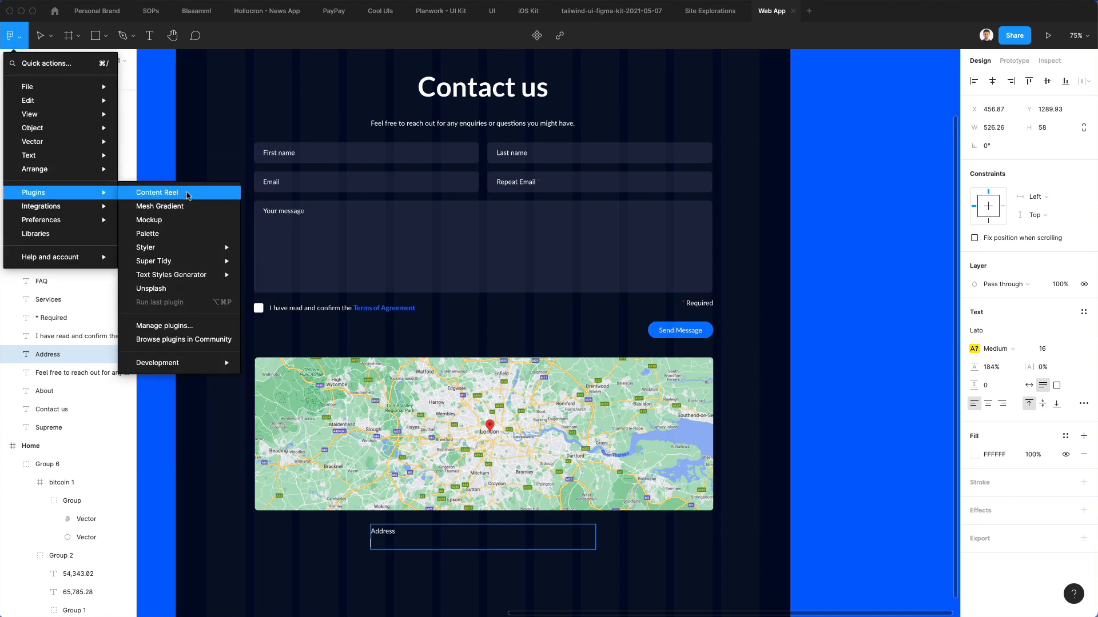
click(520, 345)
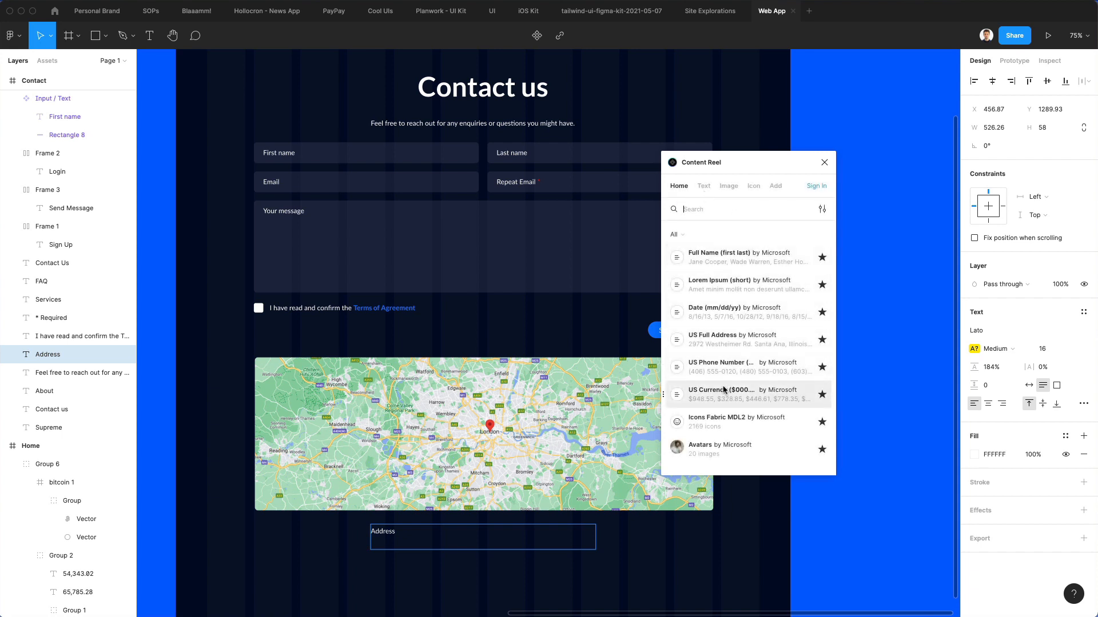
click(711, 341)
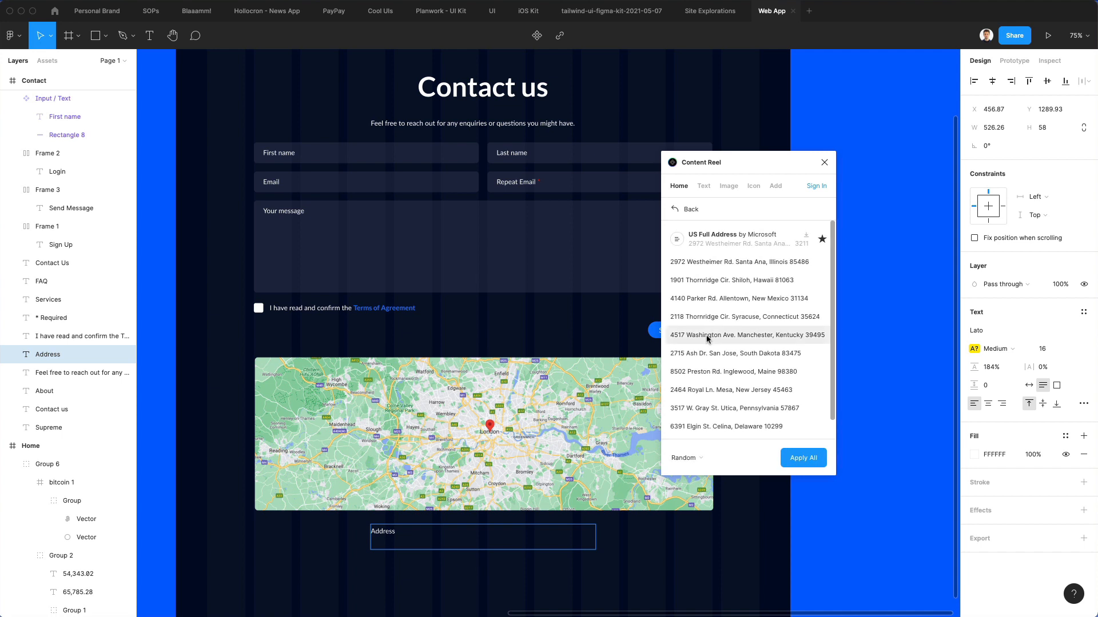
click(708, 336)
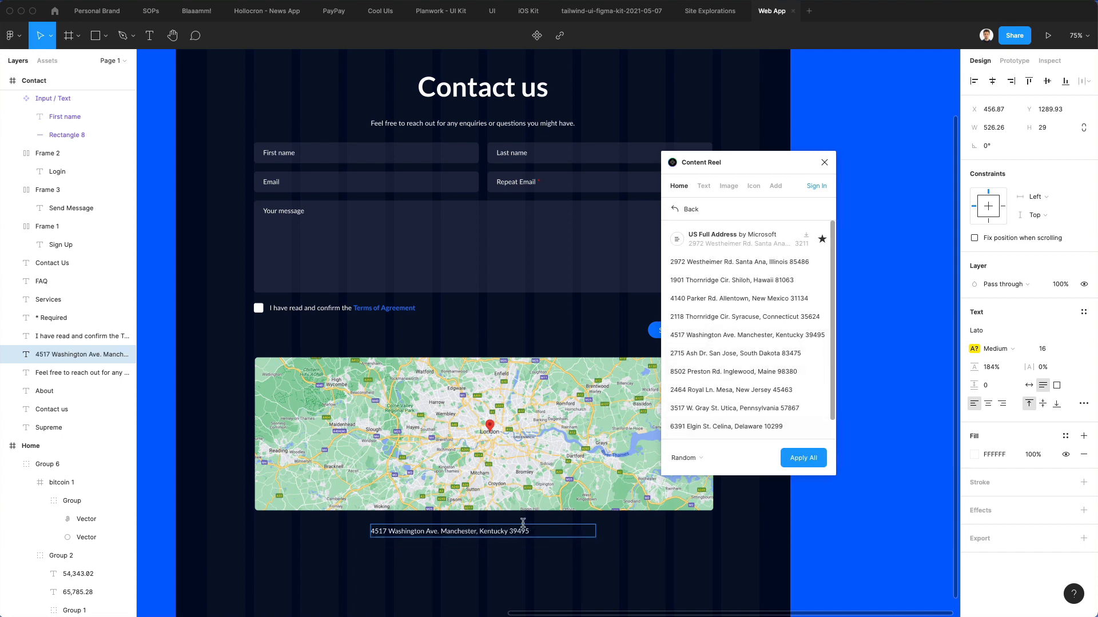
Step: Replace the city name in the sample address with London
drag(473, 532, 472, 541)
key(super+z)
double_click(474, 531)
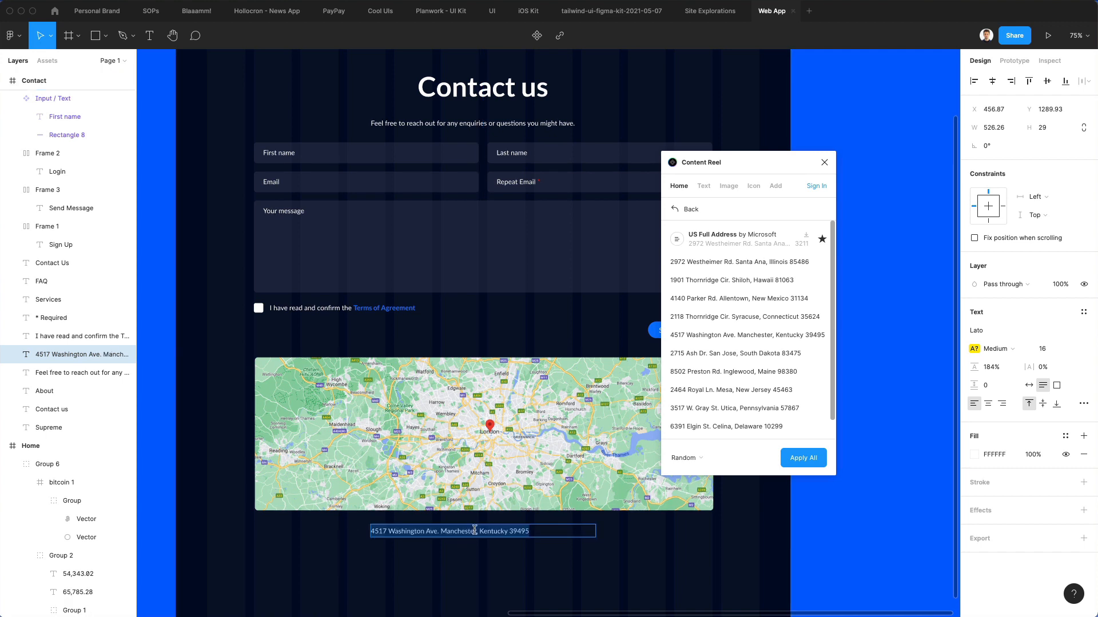
double_click(465, 530)
text(London)
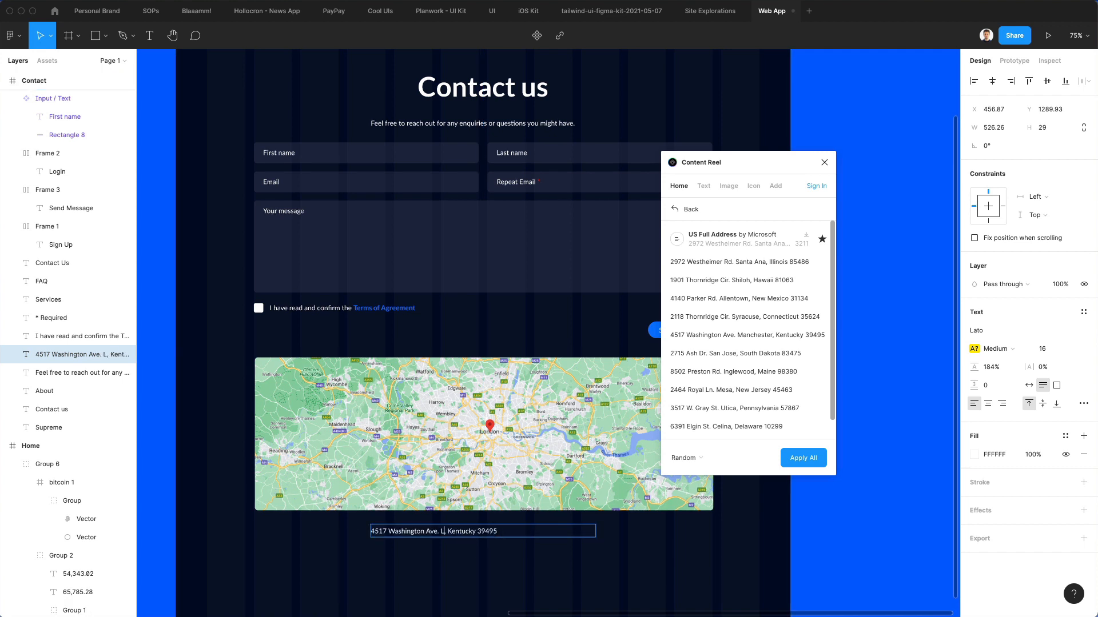
click(526, 578)
Step: Align the address with the map's start edge, duplicate it, and turn the upper copy into a bold "FULL ADDRESS" heading
drag(422, 536, 306, 536)
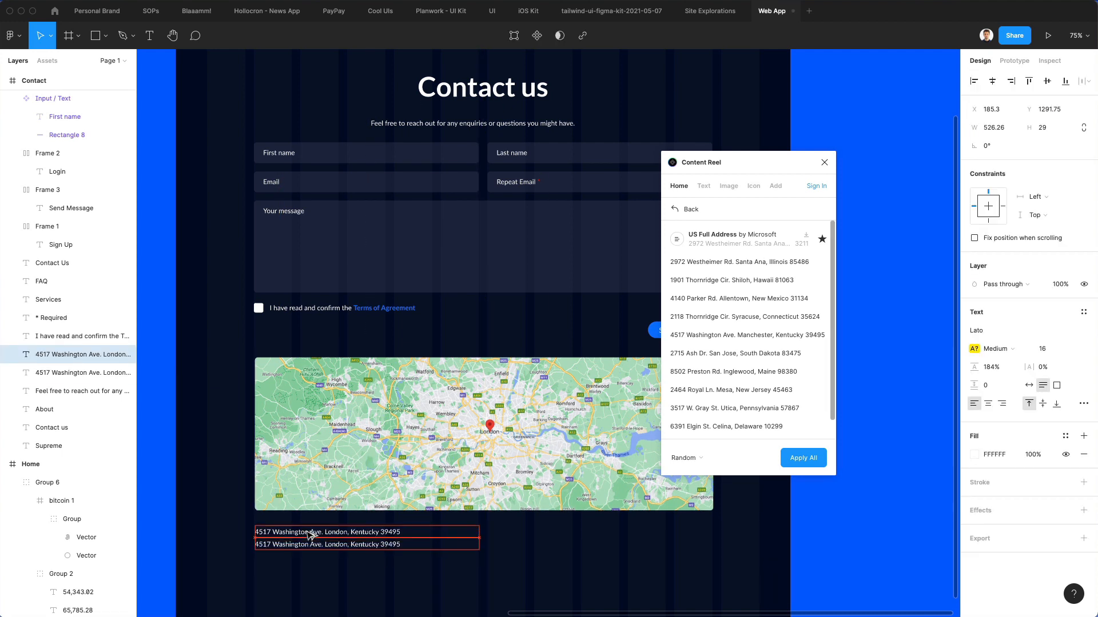
click(823, 164)
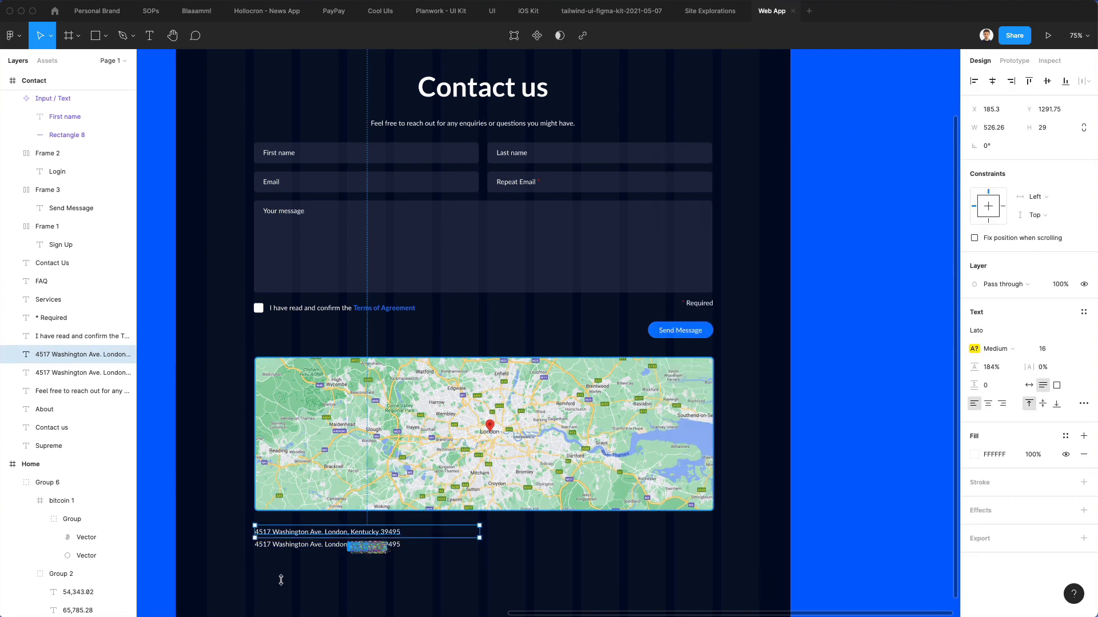
double_click(301, 526)
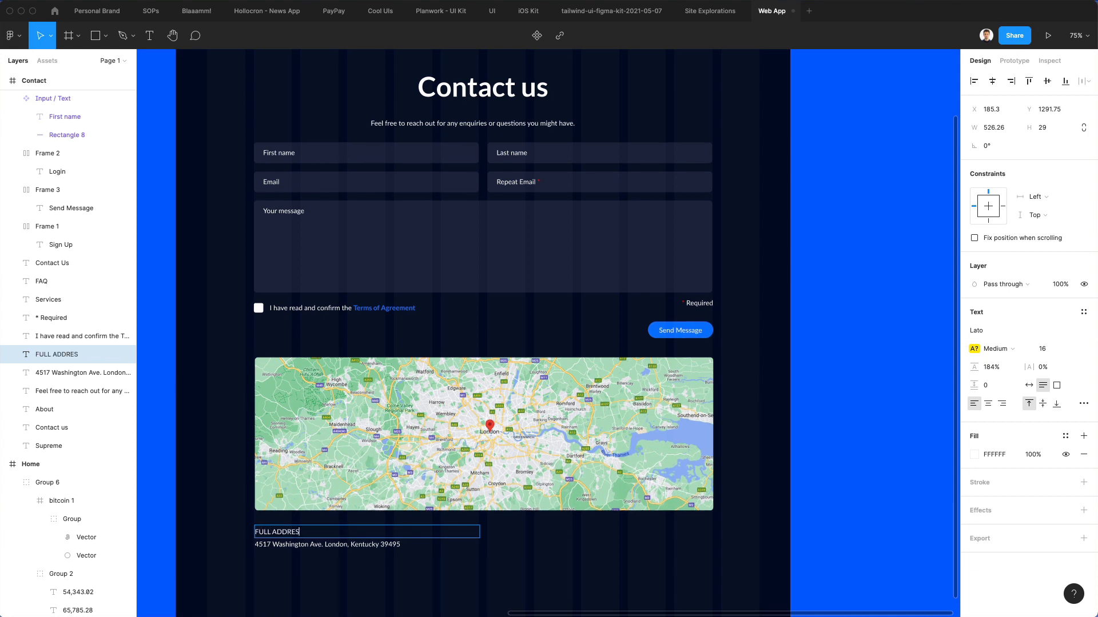
triple_click(303, 531)
key(super+b)
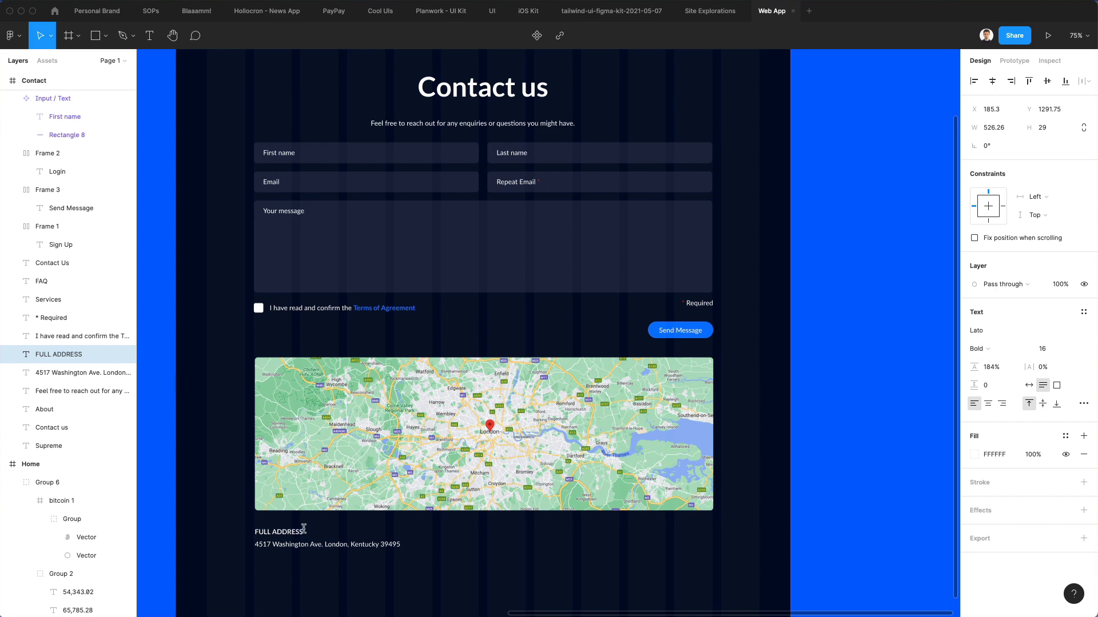
Step: Nudge the address line down to leave a gap of about 8 below the FULL ADDRESS heading
scroll(298, 521, up, 3)
scroll(303, 560, down, 1)
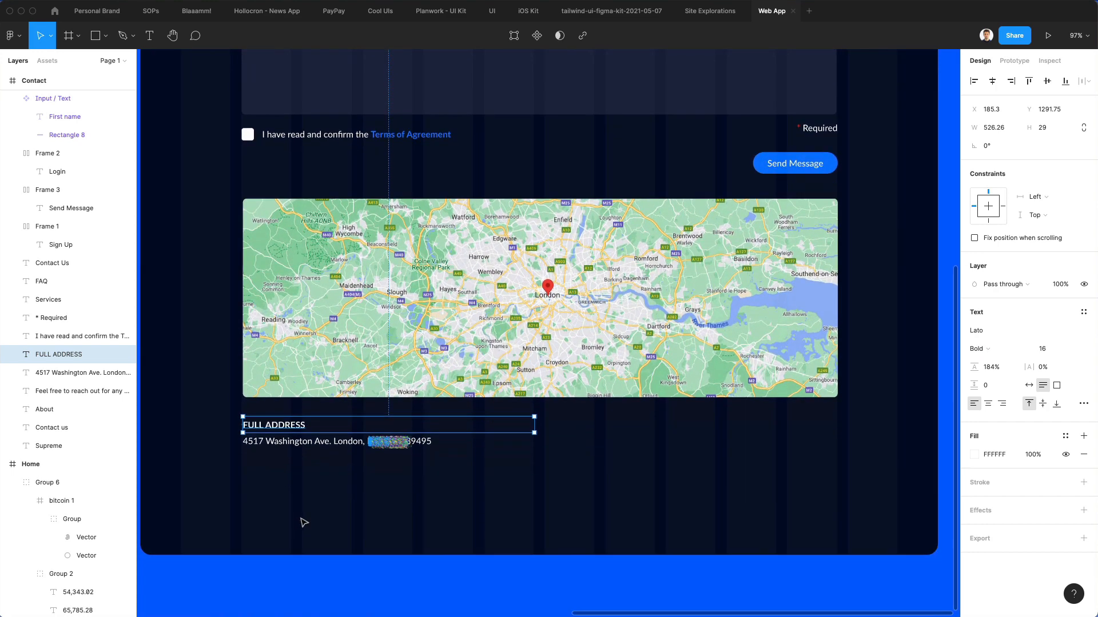
click(304, 588)
click(311, 445)
key(Down)
key(Down)
key(Down)
key(Down)
key(Down)
key(Down)
key(Down)
key(Down)
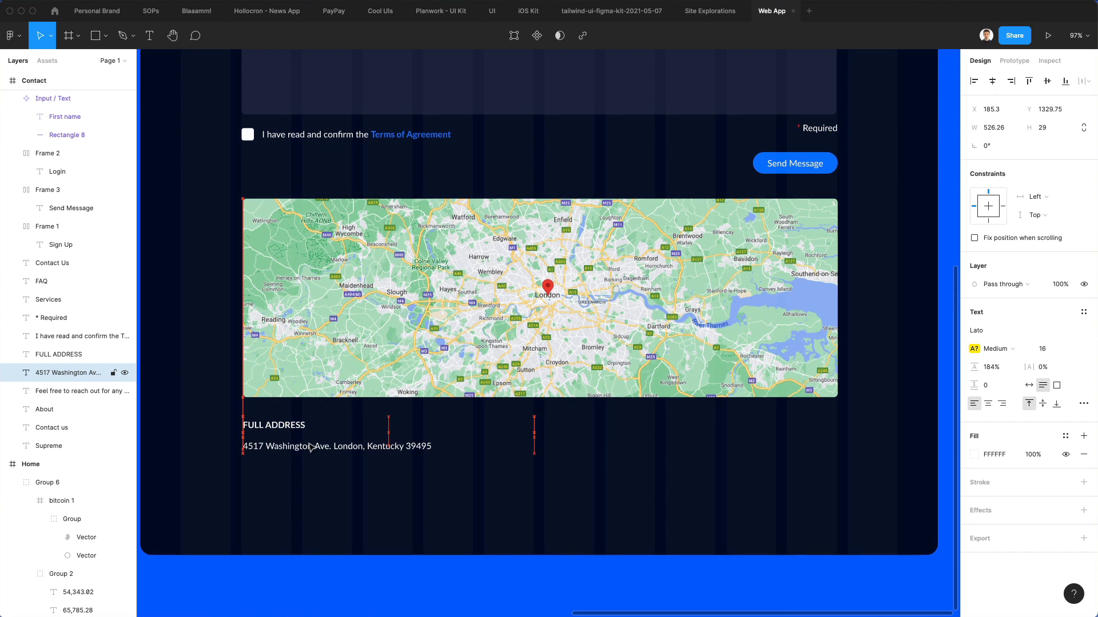
Step: Set the FULL ADDRESS heading and address line to auto width and move both to X 292
shift+click(306, 424)
click(341, 457)
key(super+z)
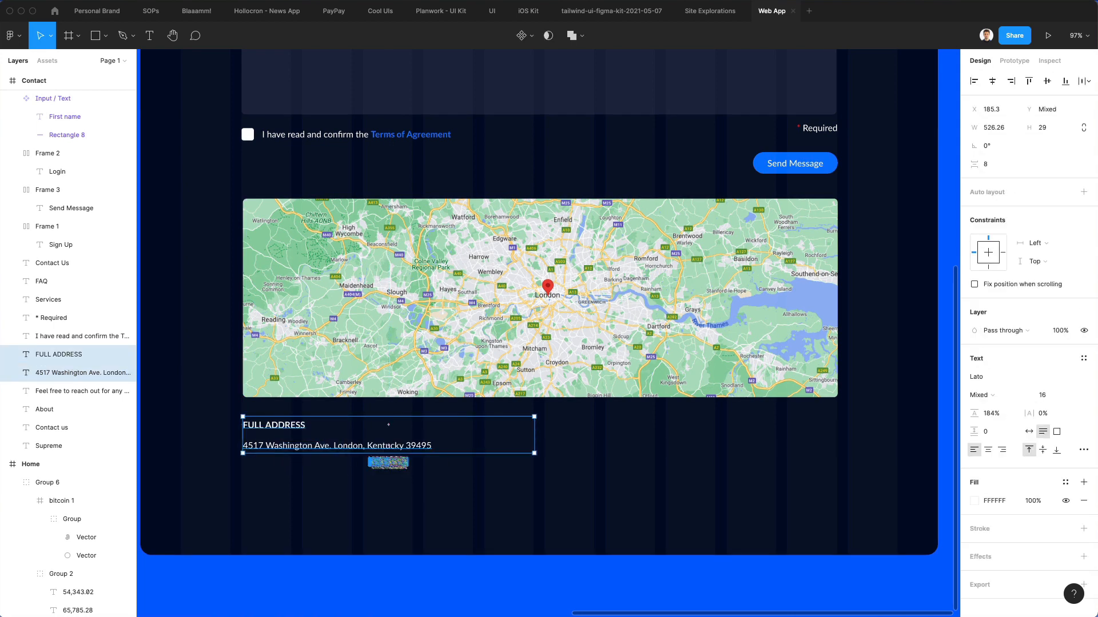
click(1029, 431)
click(515, 436)
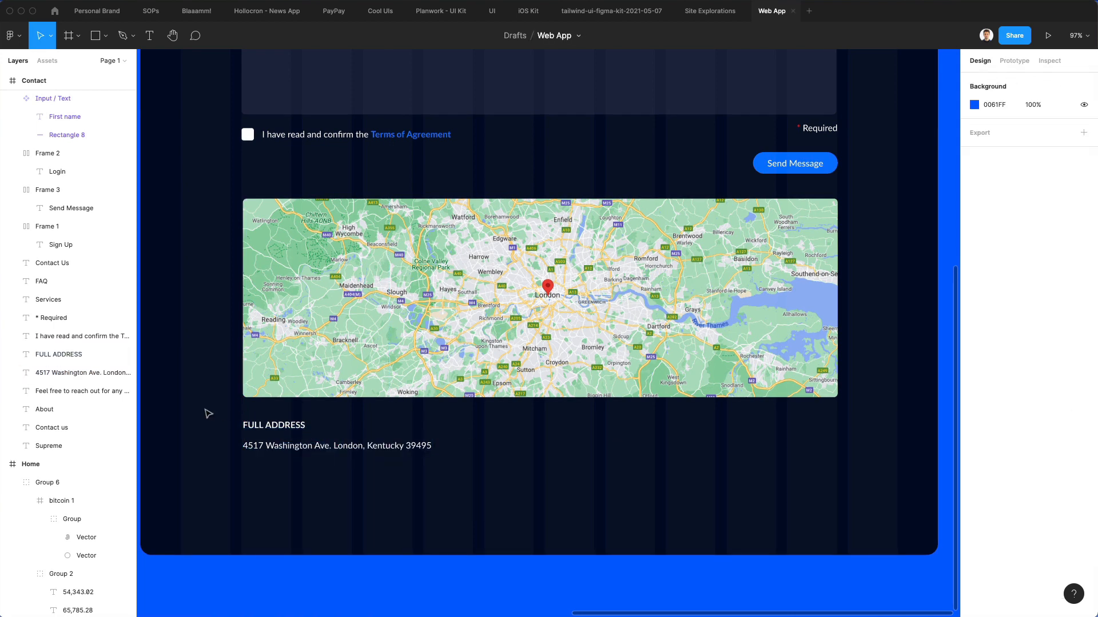
drag(208, 416, 354, 435)
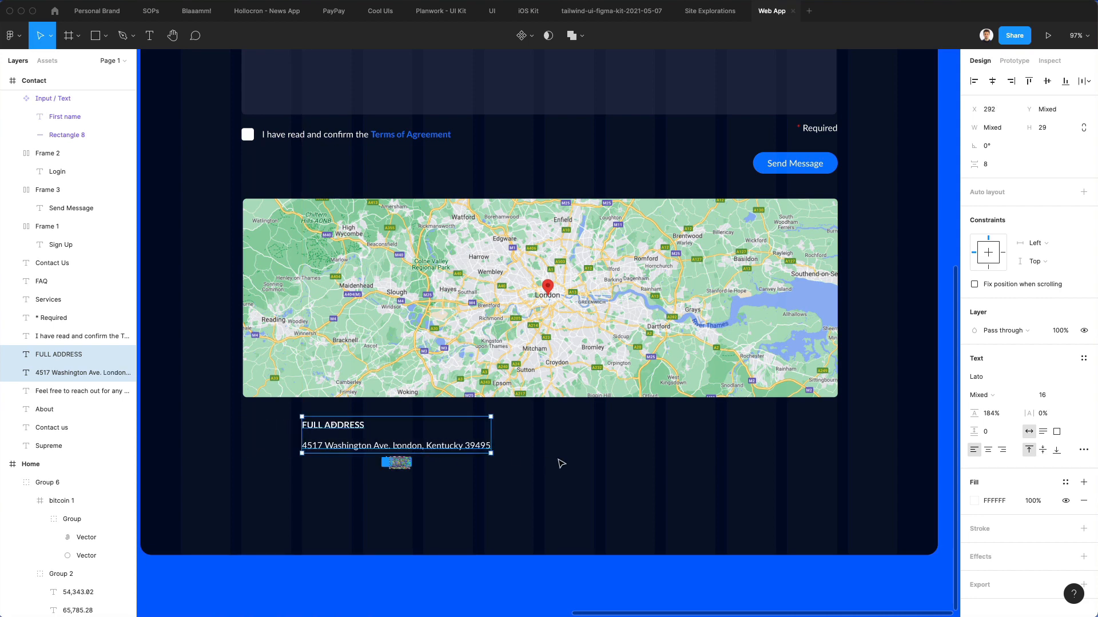
click(507, 519)
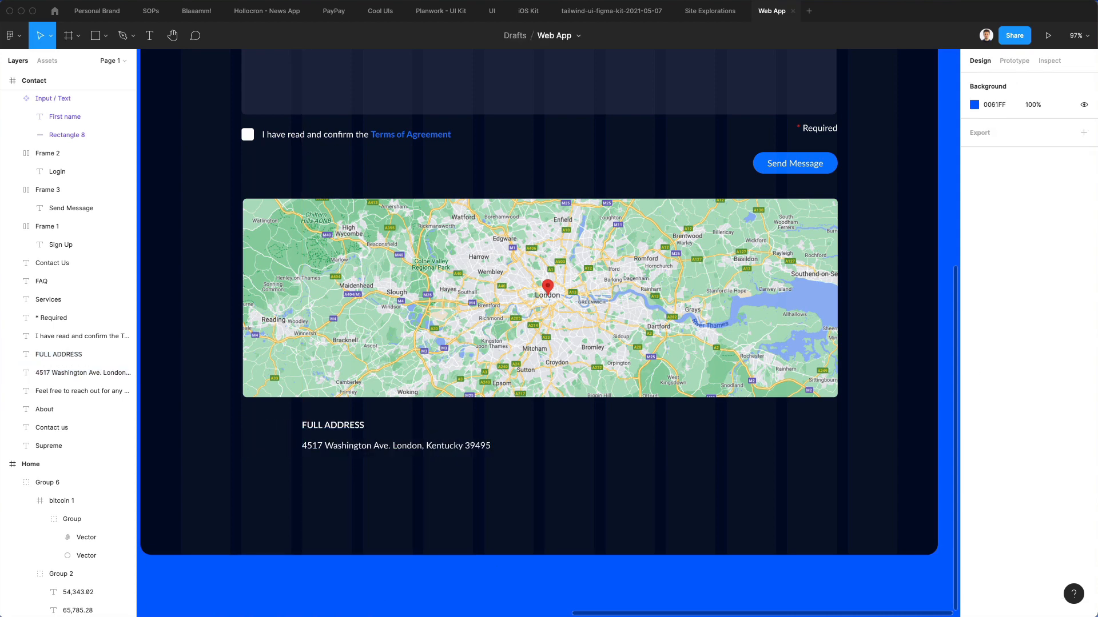
Step: Switch to Nucleo and browse its whole icon library for "address"
key(super+shift+n)
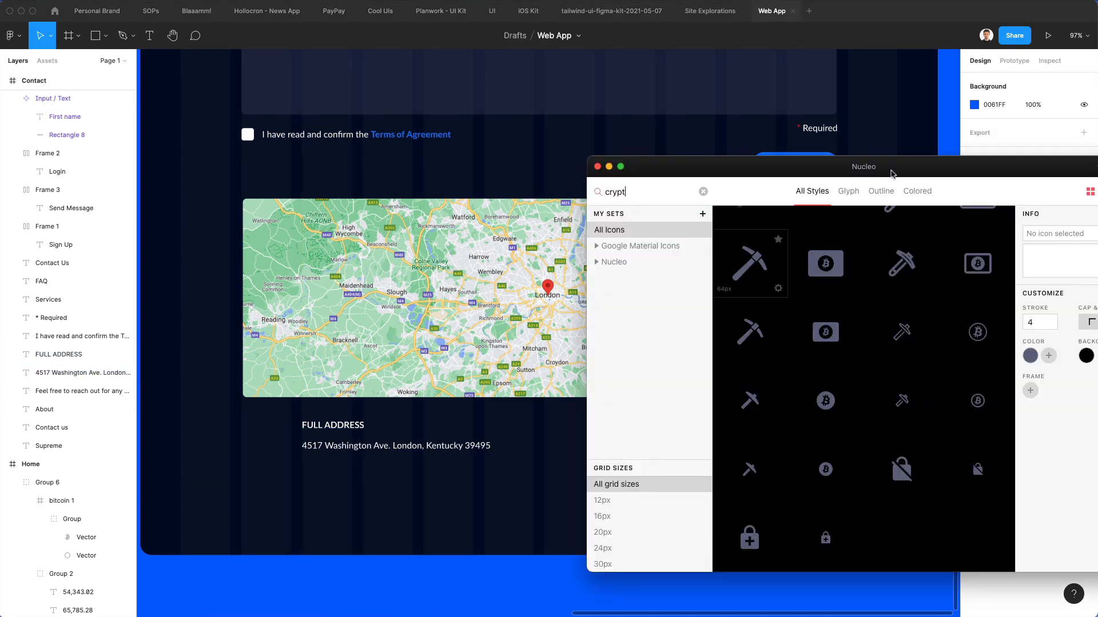
text(a)
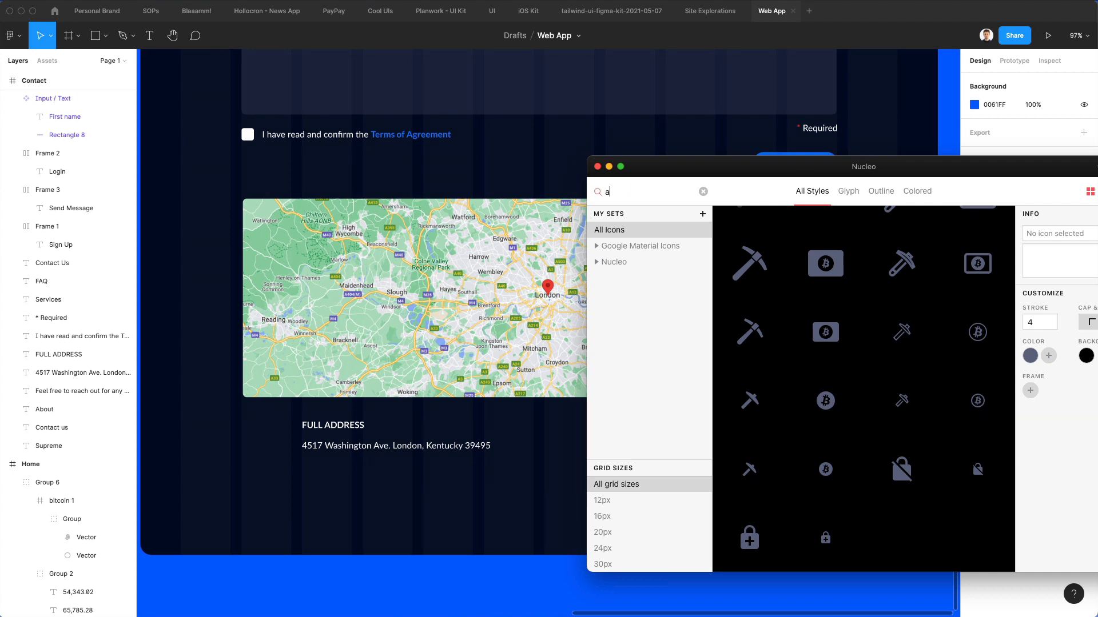
text(ddress)
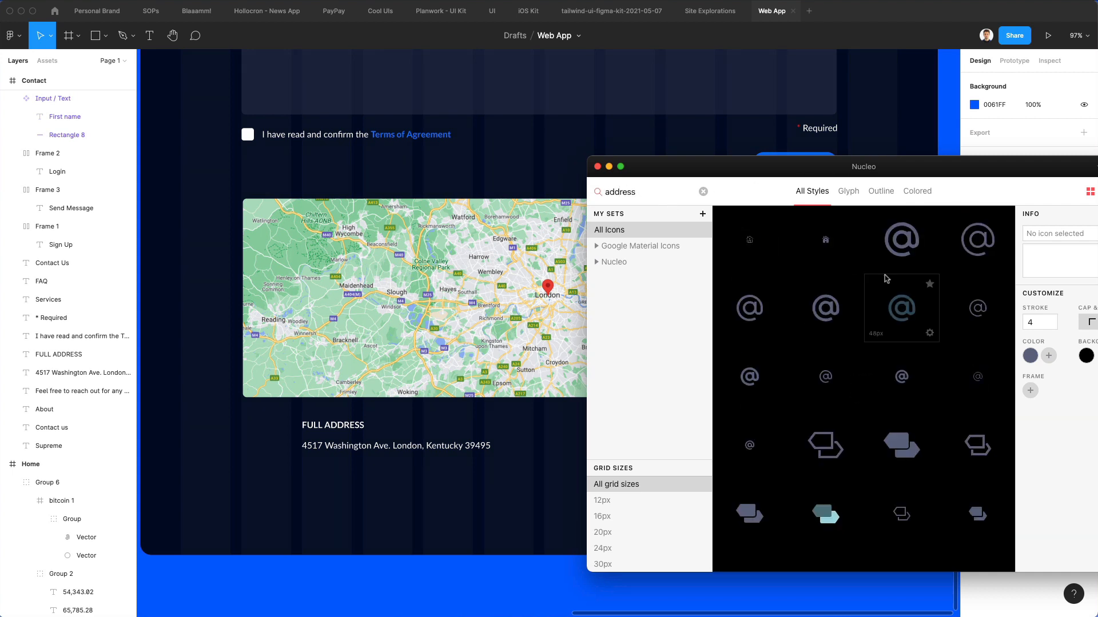
scroll(898, 465, down, 10)
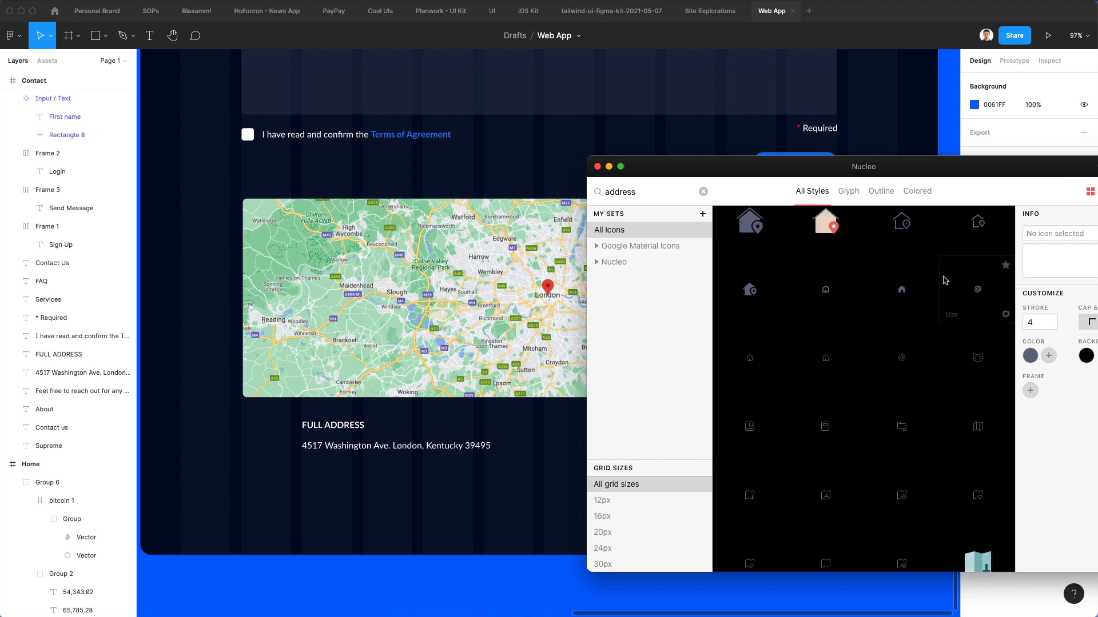
scroll(938, 276, down, 5)
scroll(945, 279, down, 8)
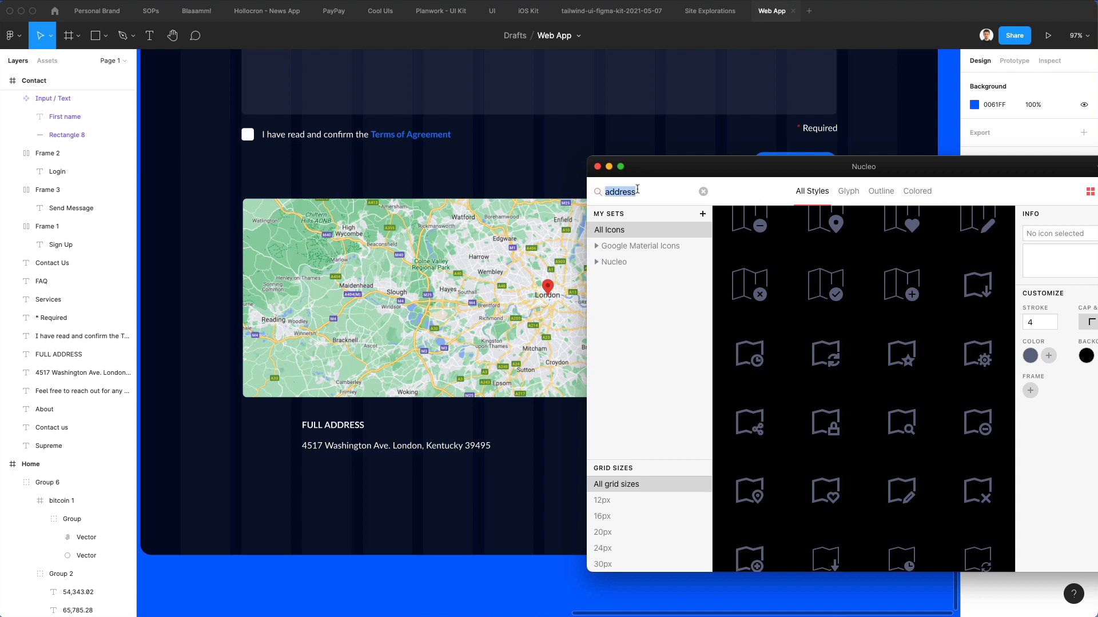
Step: Search the Google Material Icons set for "loca" and place the 48px location pin beside the FULL ADDRESS heading in Figma
click(640, 246)
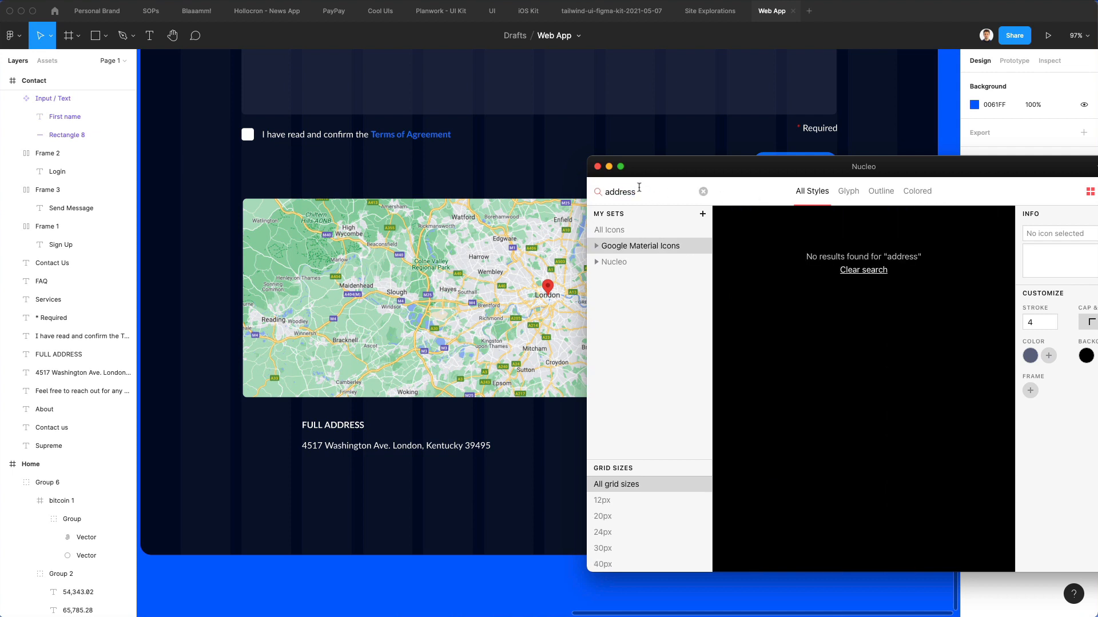
text(loca)
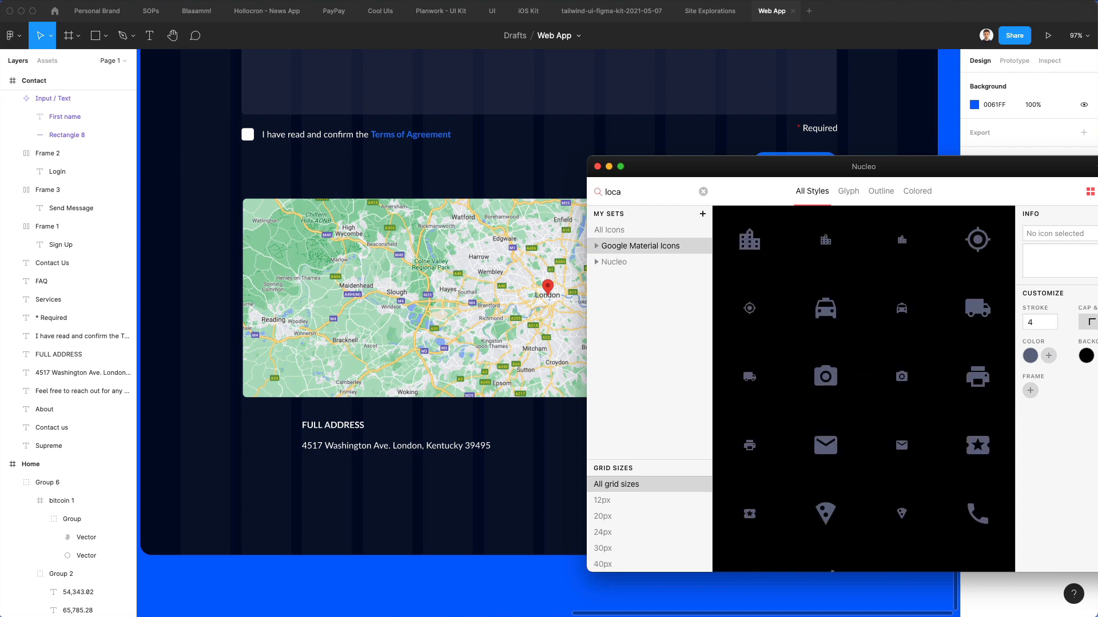
scroll(930, 360, down, 10)
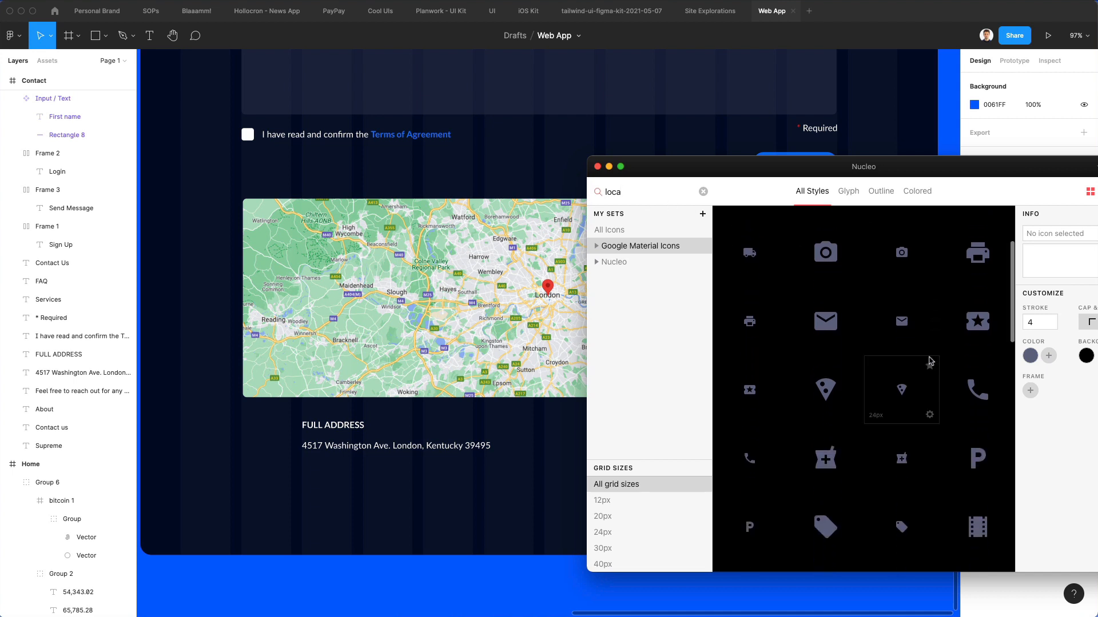
scroll(930, 361, down, 15)
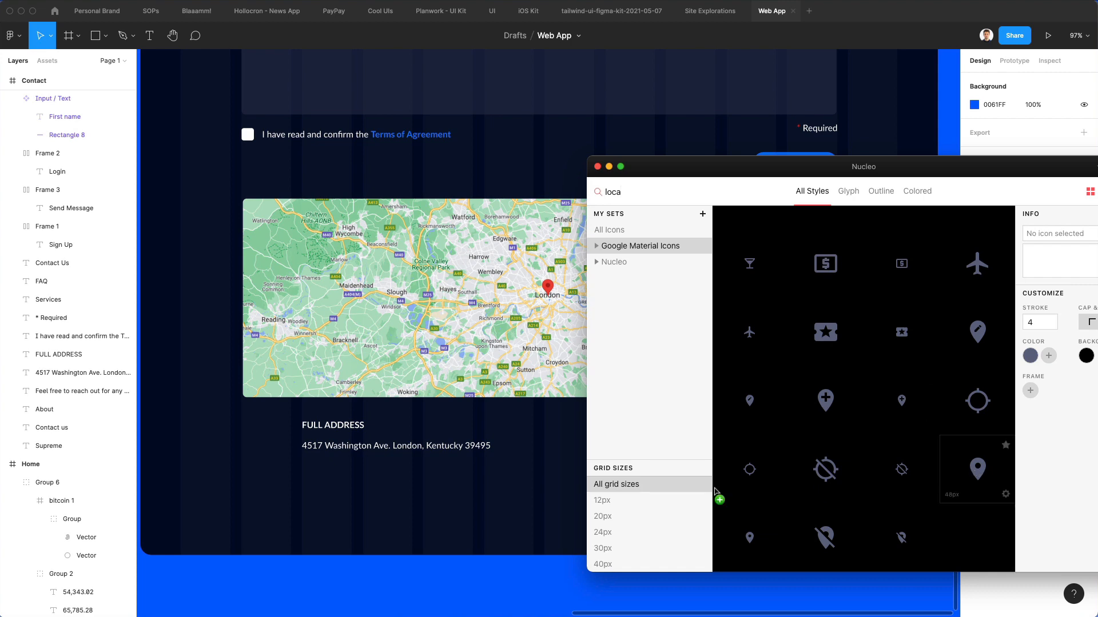
drag(297, 444, 270, 430)
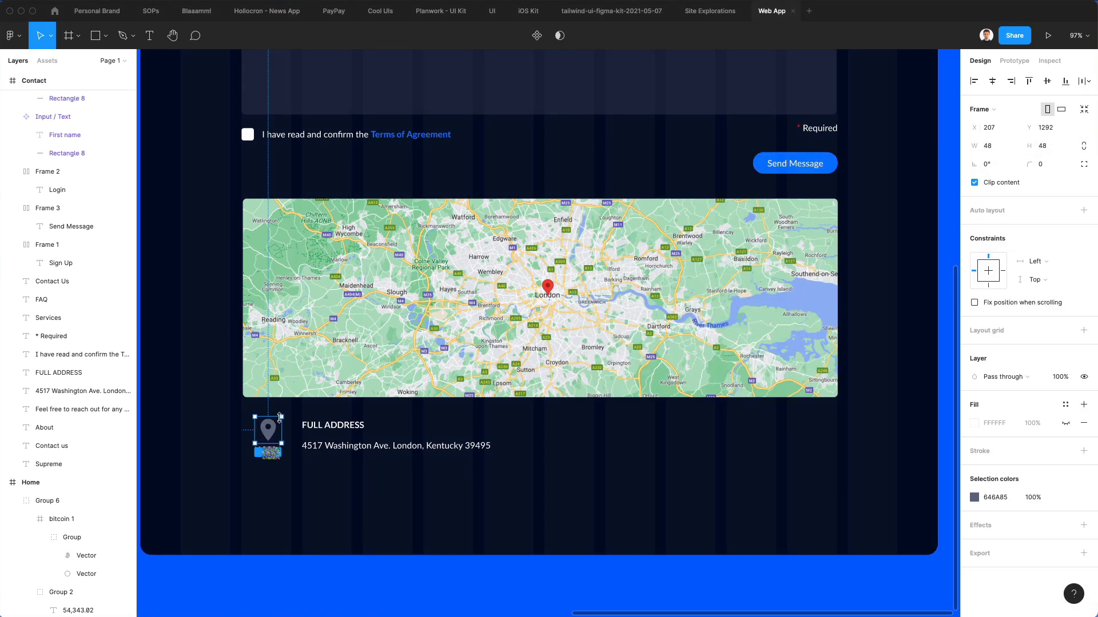
Step: Ungroup the pin icon's frame and fill the pin with the red E93D32 sampled from the map's London marker
key(super+shift+g)
key(i)
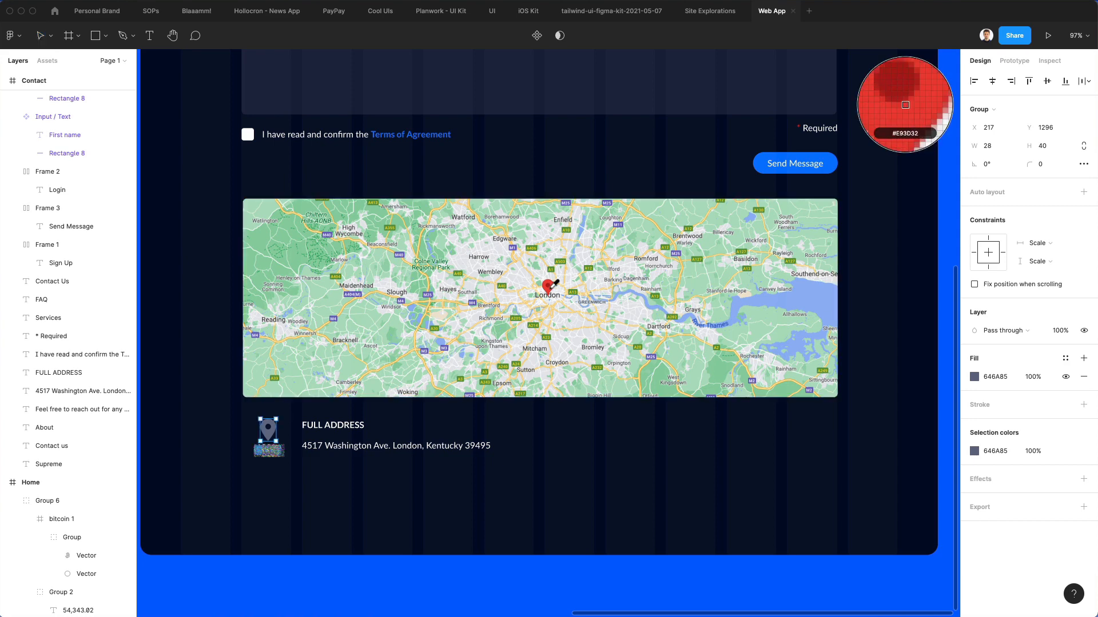
click(551, 286)
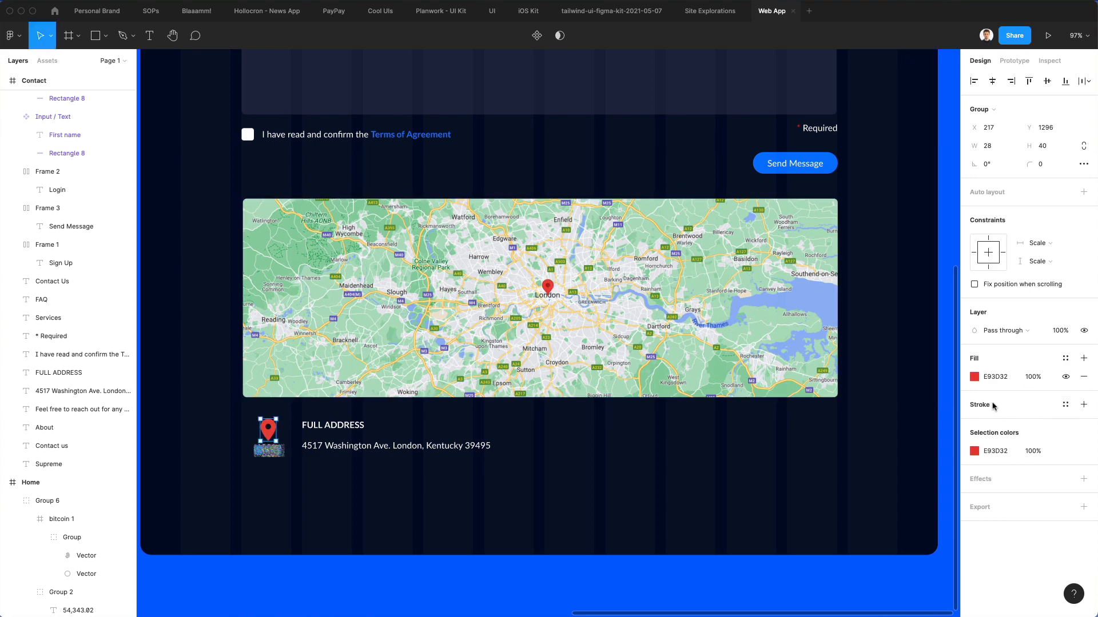
click(401, 499)
Step: Nudge the address line up to leave a gap of about 6 below the FULL ADDRESS heading
drag(269, 427, 366, 449)
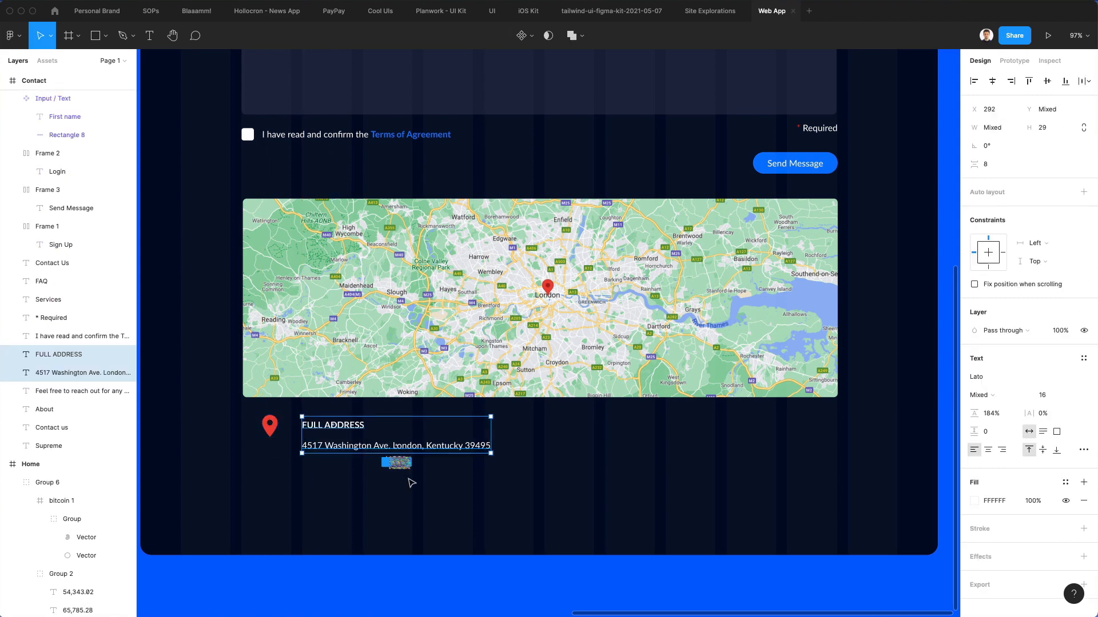
click(403, 476)
click(363, 427)
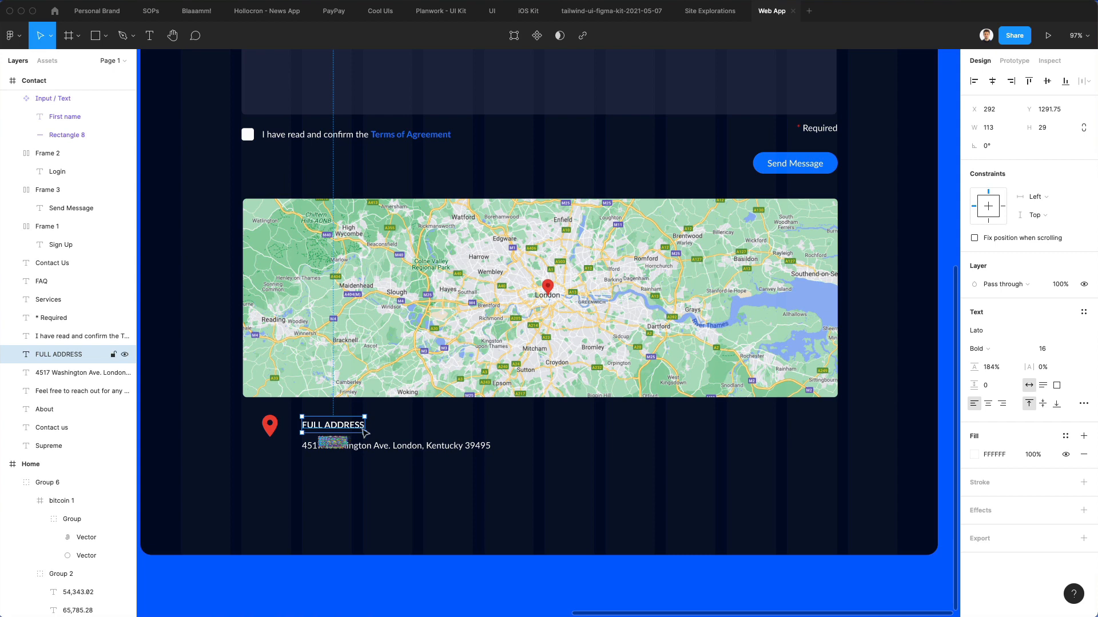
click(379, 445)
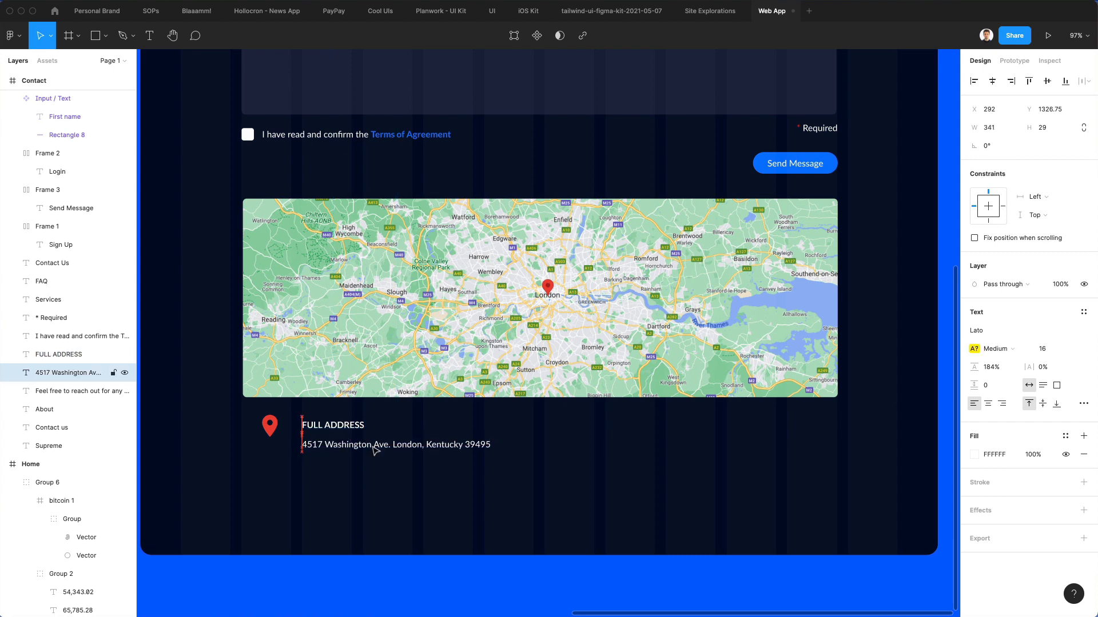
click(678, 440)
scroll(679, 440, down, 5)
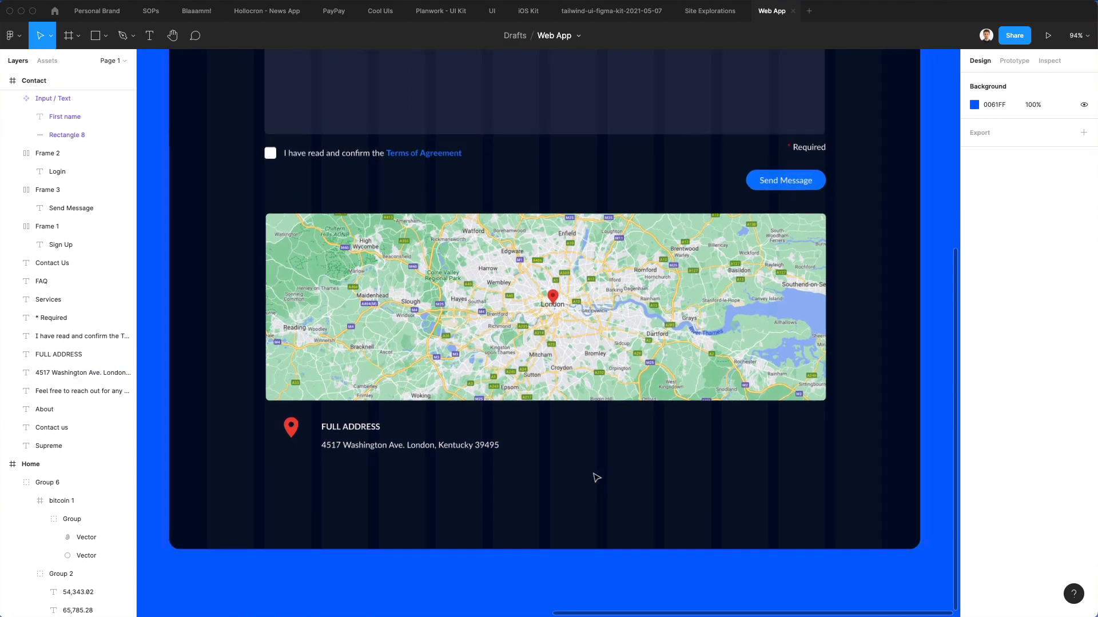
Step: Scale the pin down to about 20 × 28 at the map's start edge and move both address texts close beside it
click(320, 434)
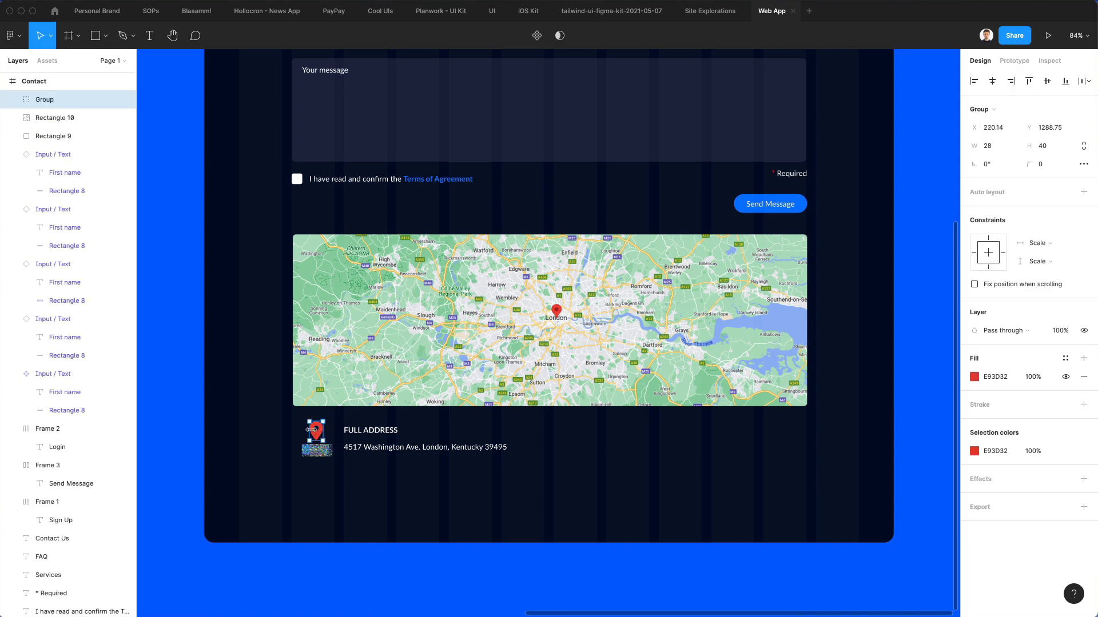
drag(314, 429, 508, 473)
key(Escape)
drag(403, 450, 381, 449)
double_click(395, 449)
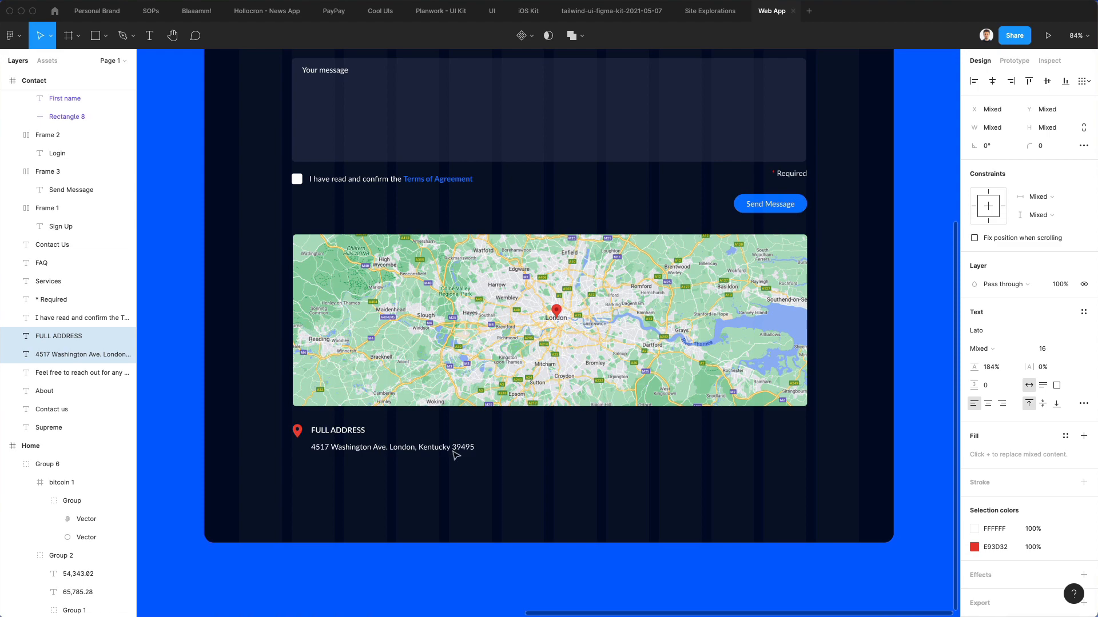
Step: Draw a circle about 12 in diameter centred over the pin's hole and fill it with white
key(Escape)
scroll(286, 430, up, 15)
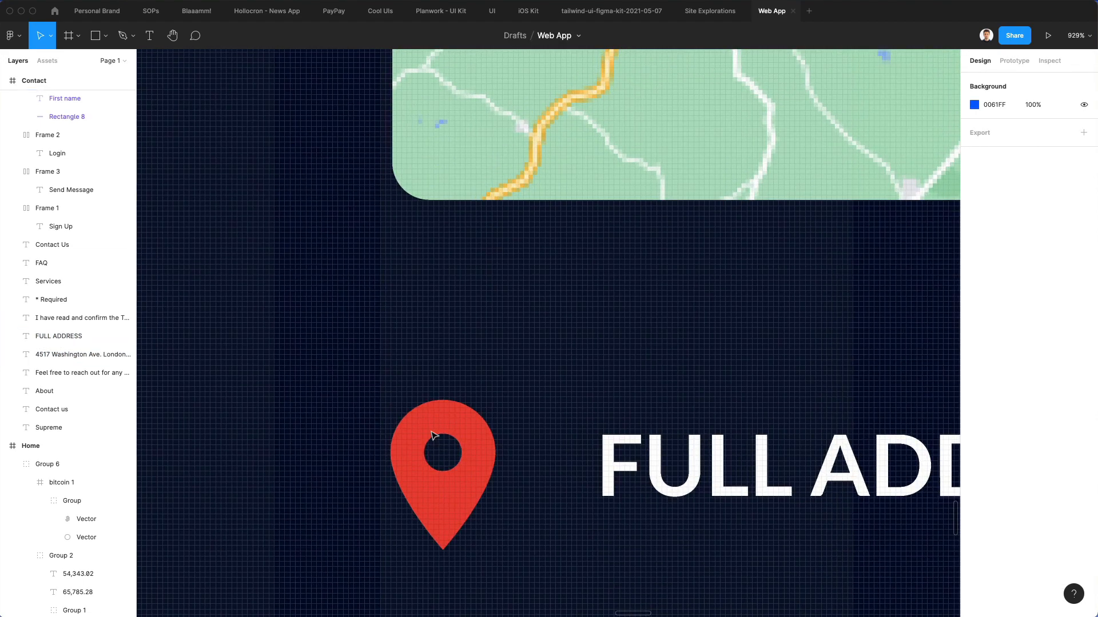
scroll(455, 367, down, 5)
key(o)
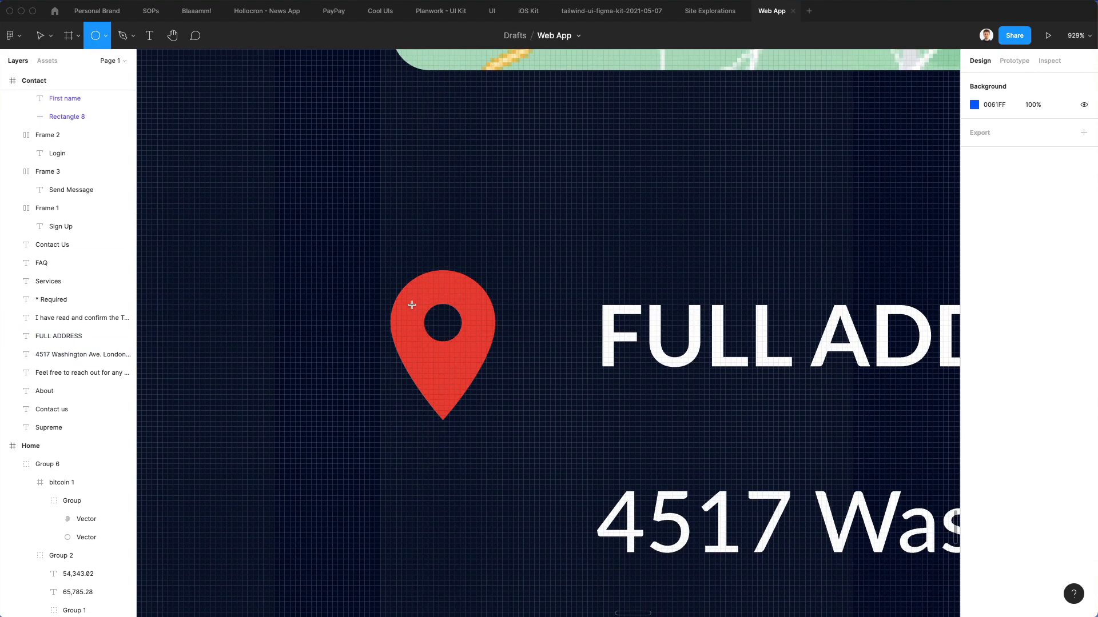
drag(442, 325, 475, 357)
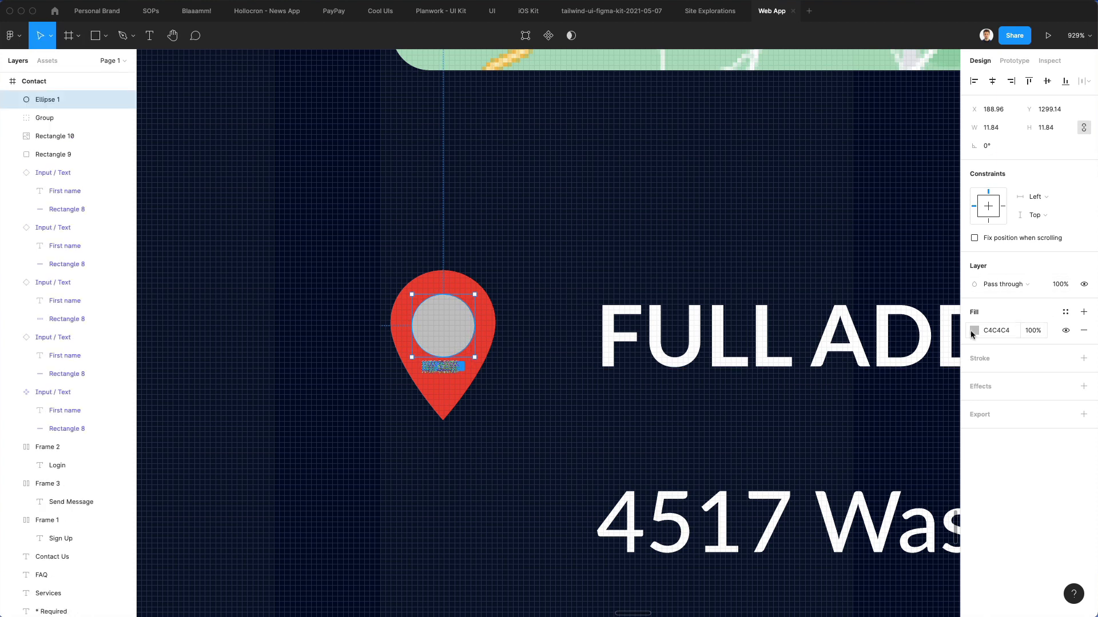
click(974, 331)
text(ffffff)
key(Return)
click(486, 294)
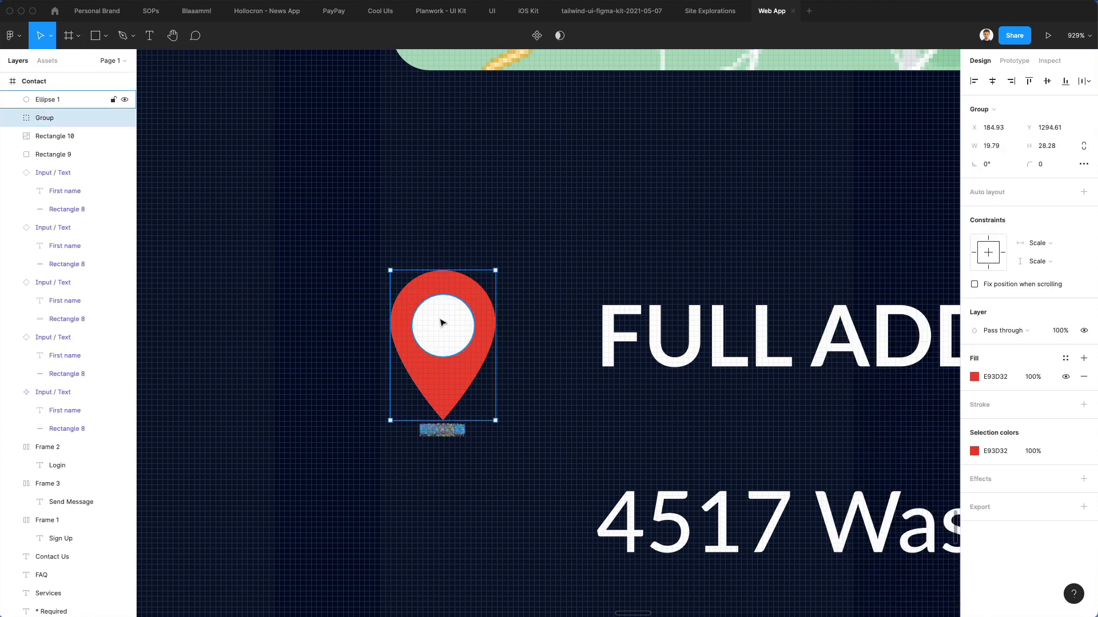
Step: Send the white circle behind the red pin and group the two shapes together
click(442, 323)
key(ctrl+bracketleft)
drag(446, 247, 554, 424)
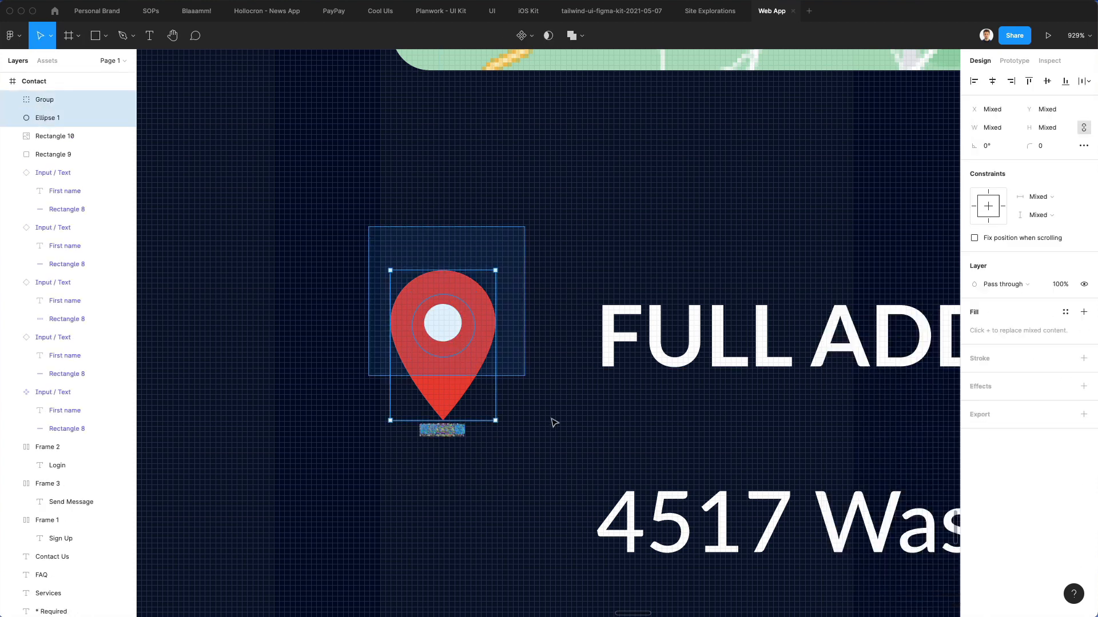
key(ctrl+g)
scroll(537, 361, down, 10)
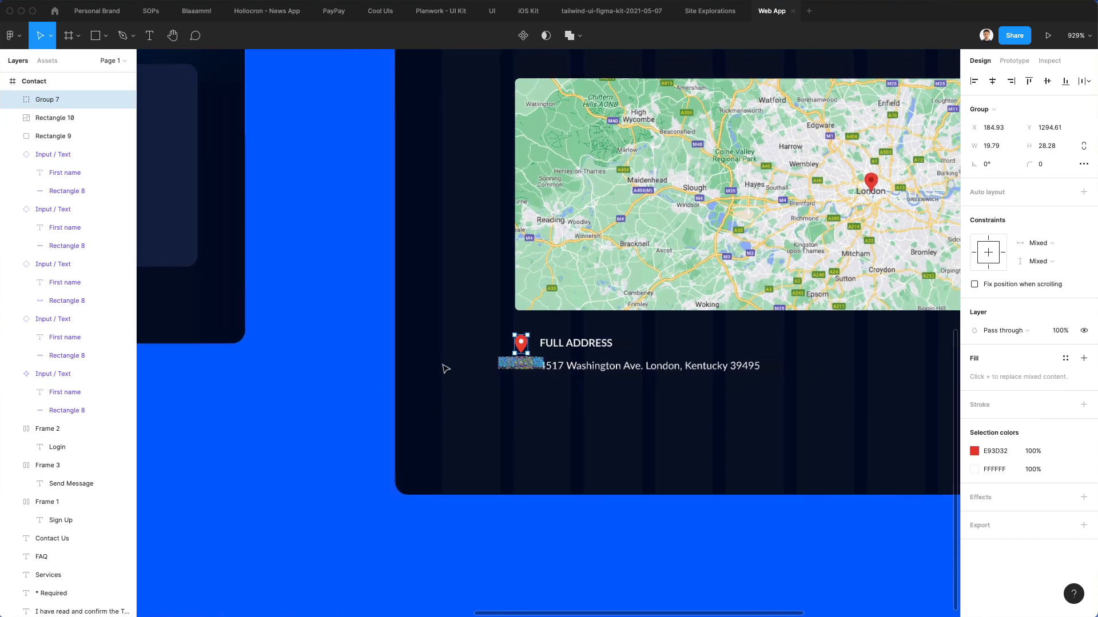
click(445, 369)
Step: Examine the whole Contact page layout, from the form to the address details, and compare it with the Home page
scroll(544, 362, down, 5)
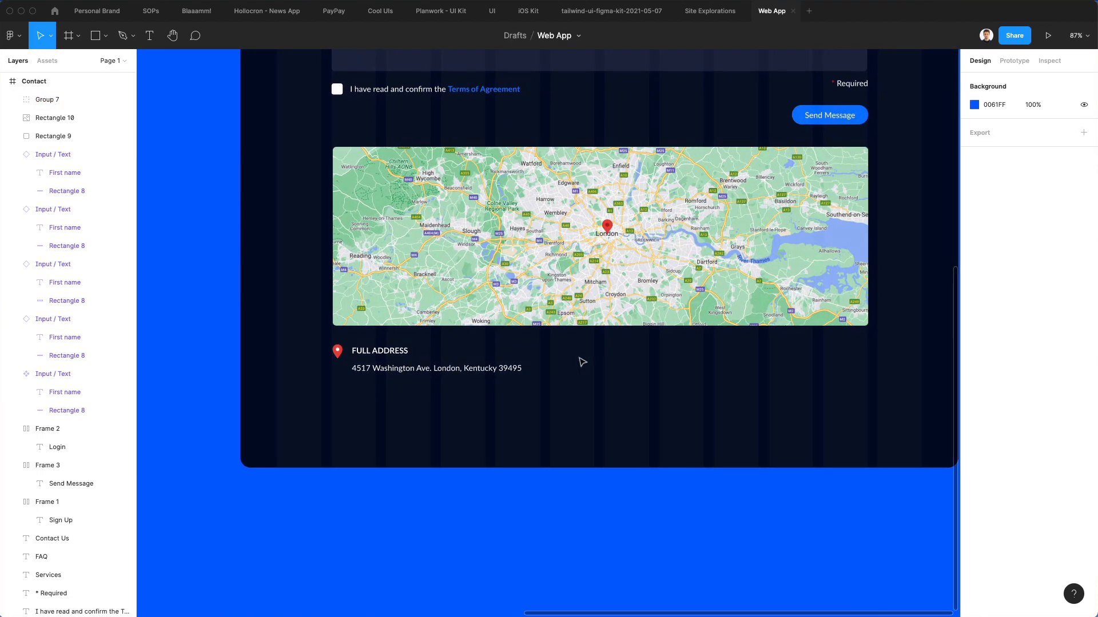
scroll(582, 362, down, 2)
scroll(582, 363, up, 5)
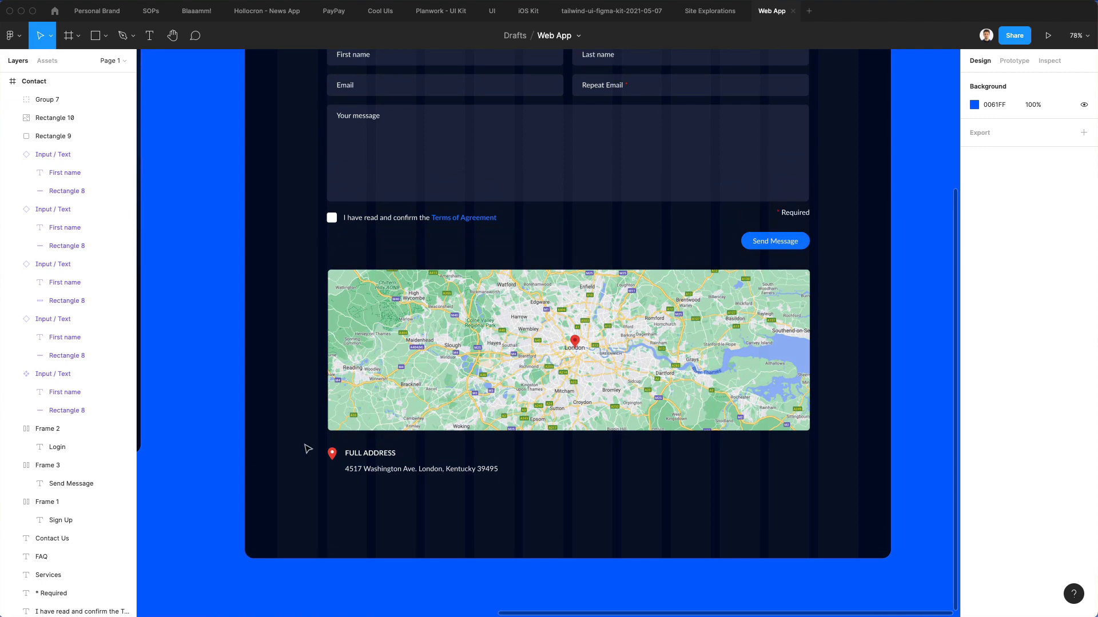
scroll(367, 445, up, 3)
scroll(514, 400, down, 2)
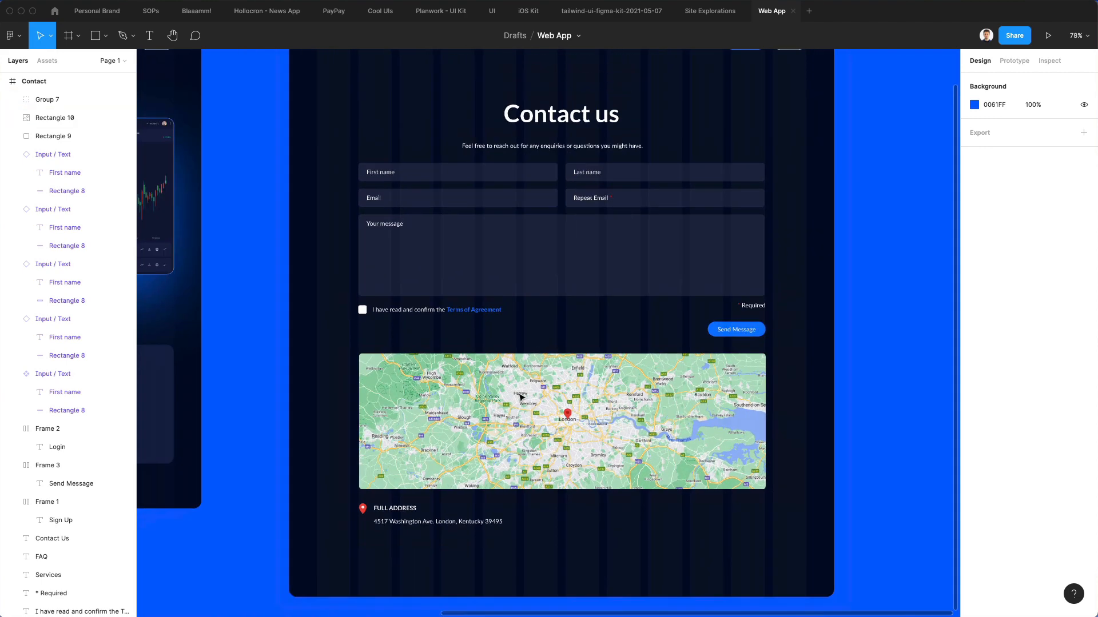
scroll(520, 398, down, 3)
scroll(557, 326, up, 2)
scroll(554, 323, down, 2)
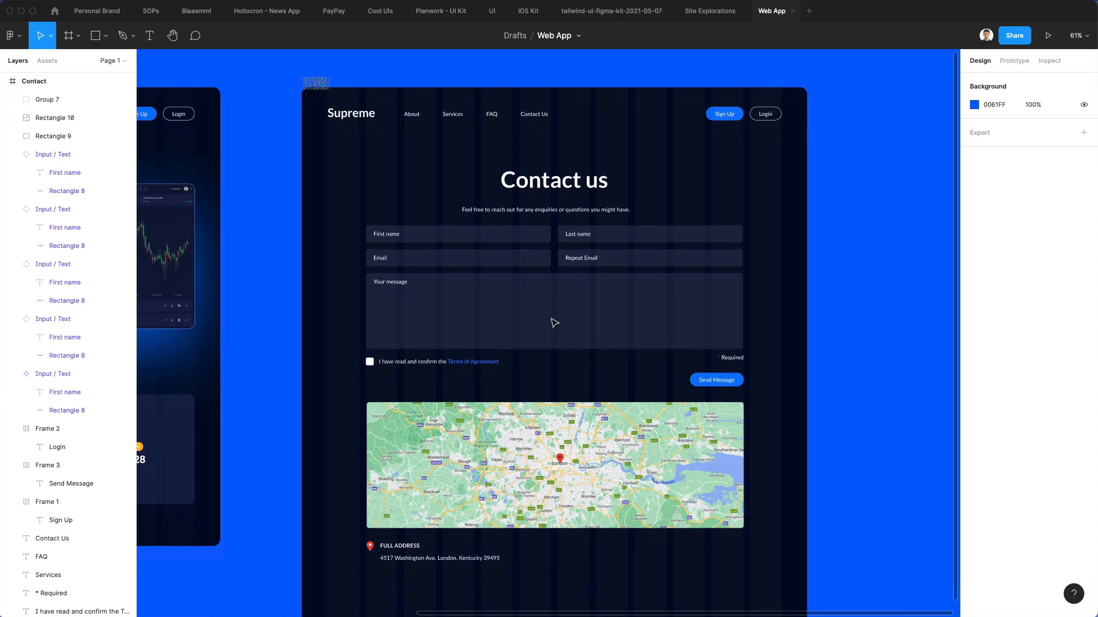
scroll(553, 321, down, 2)
scroll(553, 320, down, 1)
drag(324, 138, 799, 361)
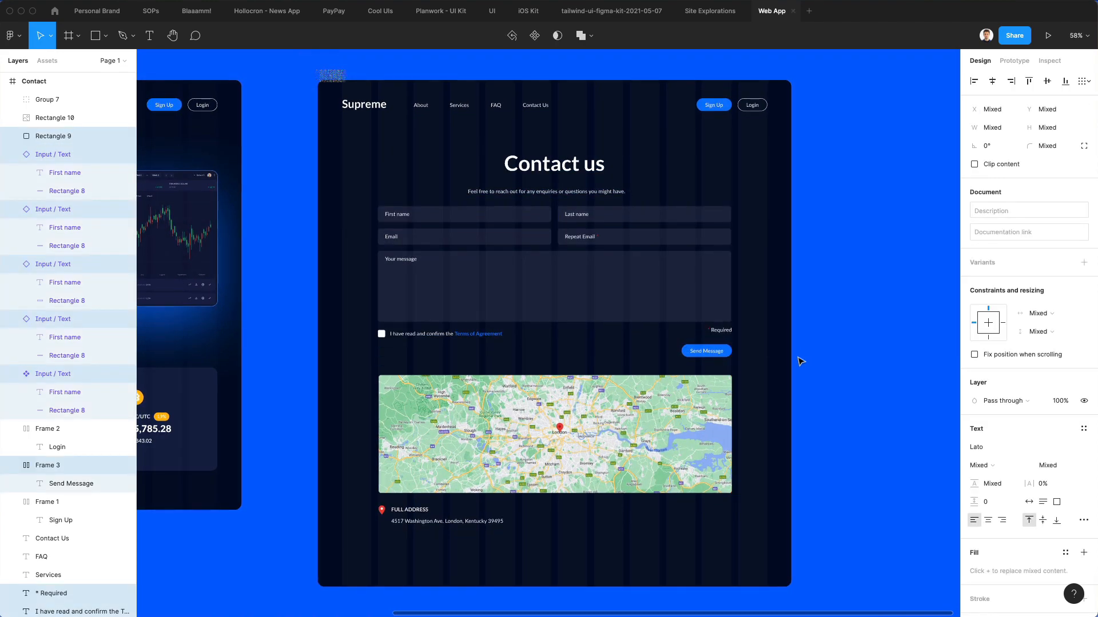
scroll(799, 360, down, 1)
scroll(800, 360, left, 2)
click(800, 362)
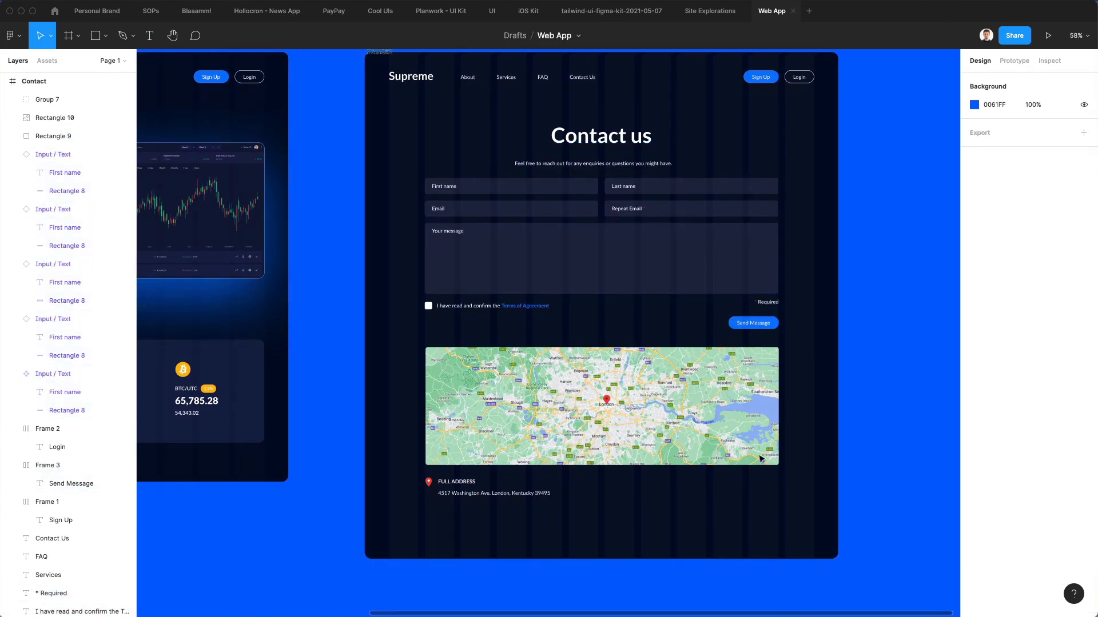
scroll(800, 405, right, 1)
scroll(801, 404, down, 2)
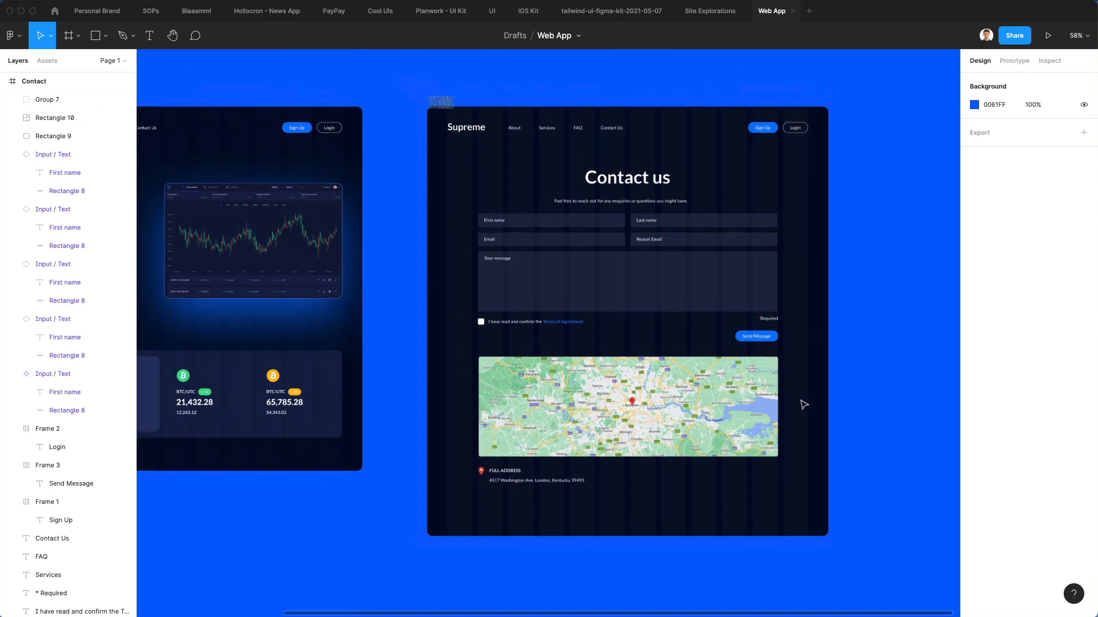
scroll(801, 405, left, 5)
scroll(804, 404, right, 2)
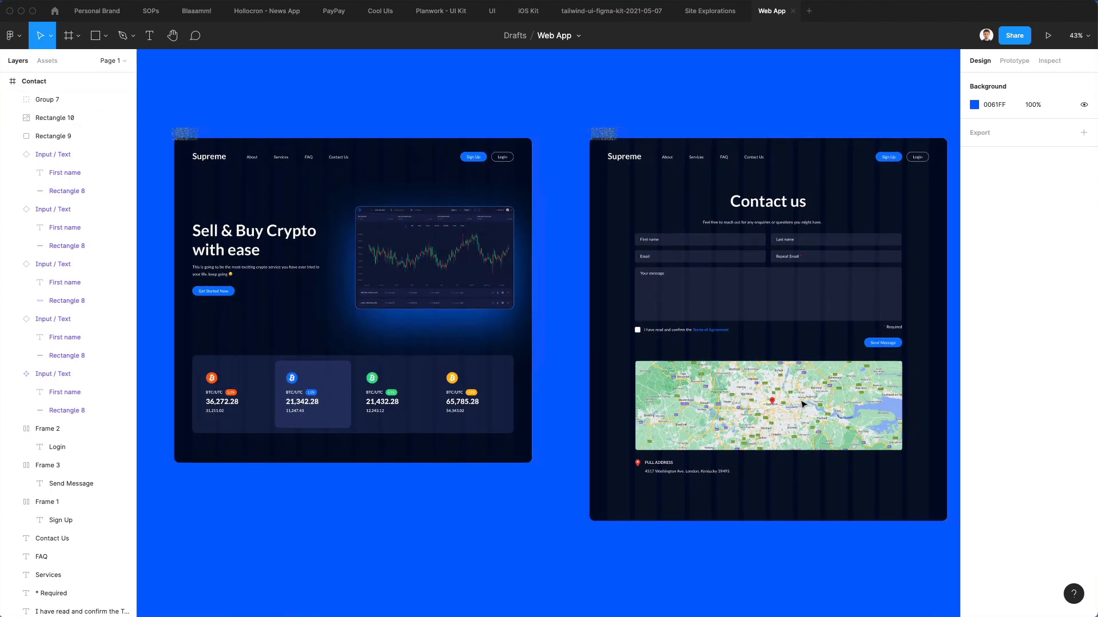
scroll(572, 426, right, 1)
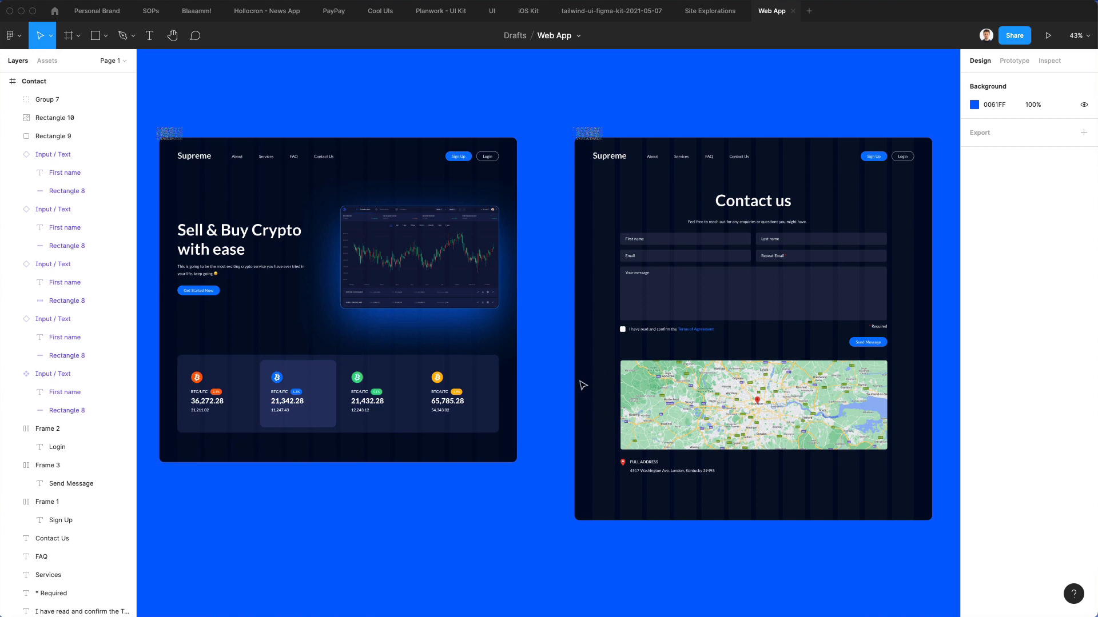